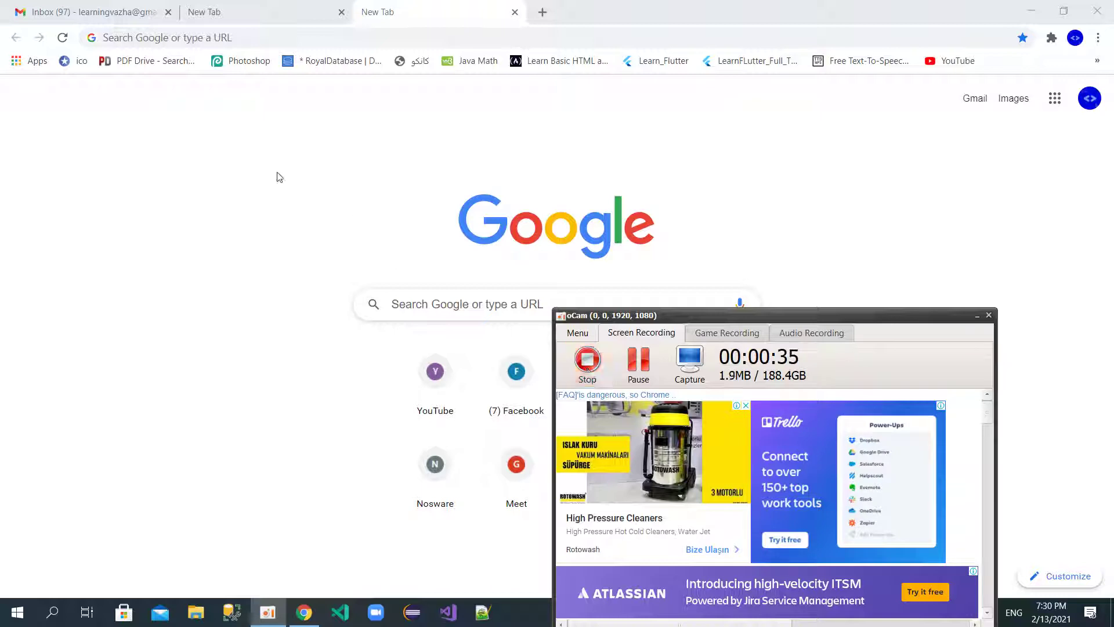
Step: Search 'paypal unsupported countries' and open the Ethnio article 'Restricted Countries for PayPal & Virtual Visa'
click(272, 36)
click(273, 36)
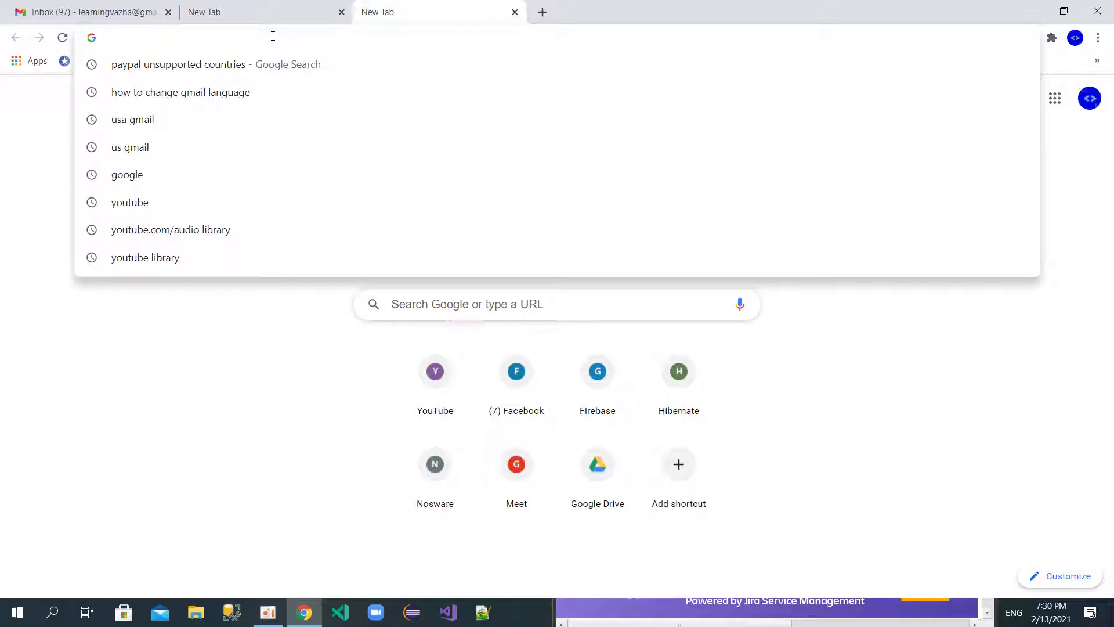
key(Down)
key(Return)
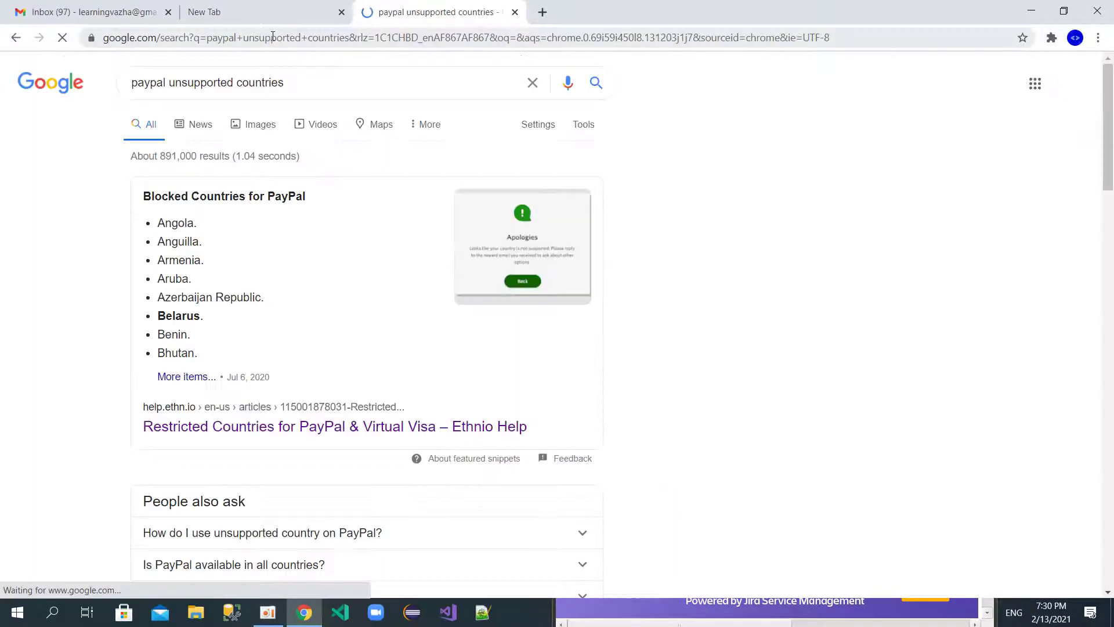
click(225, 428)
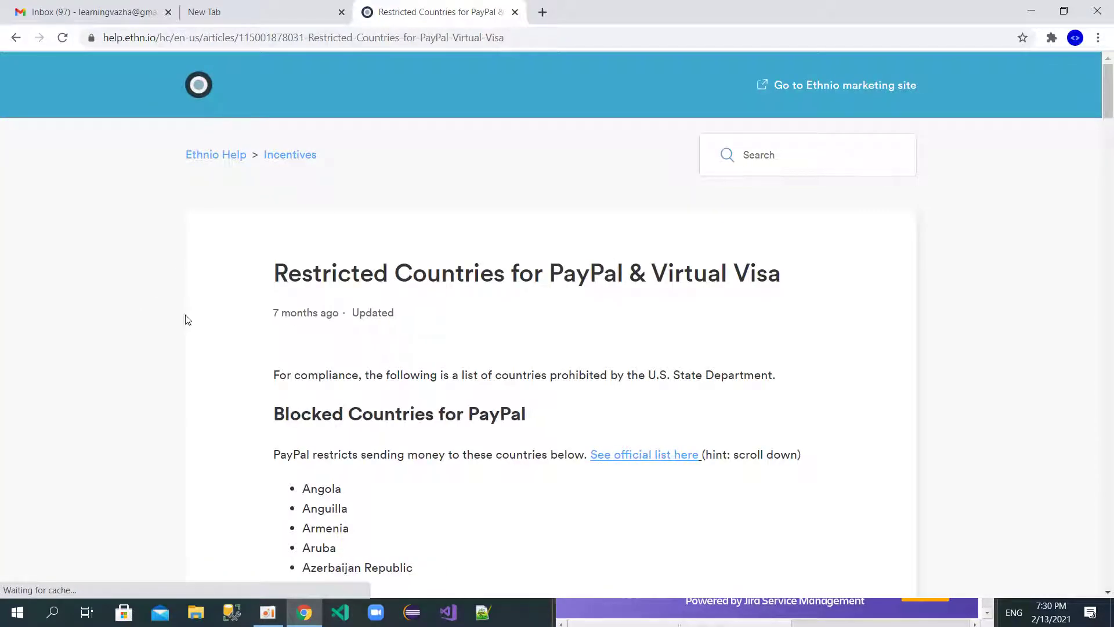
Step: Read through the article's list of countries blocked by PayPal, starting from Angola
scroll(193, 349, down, 5)
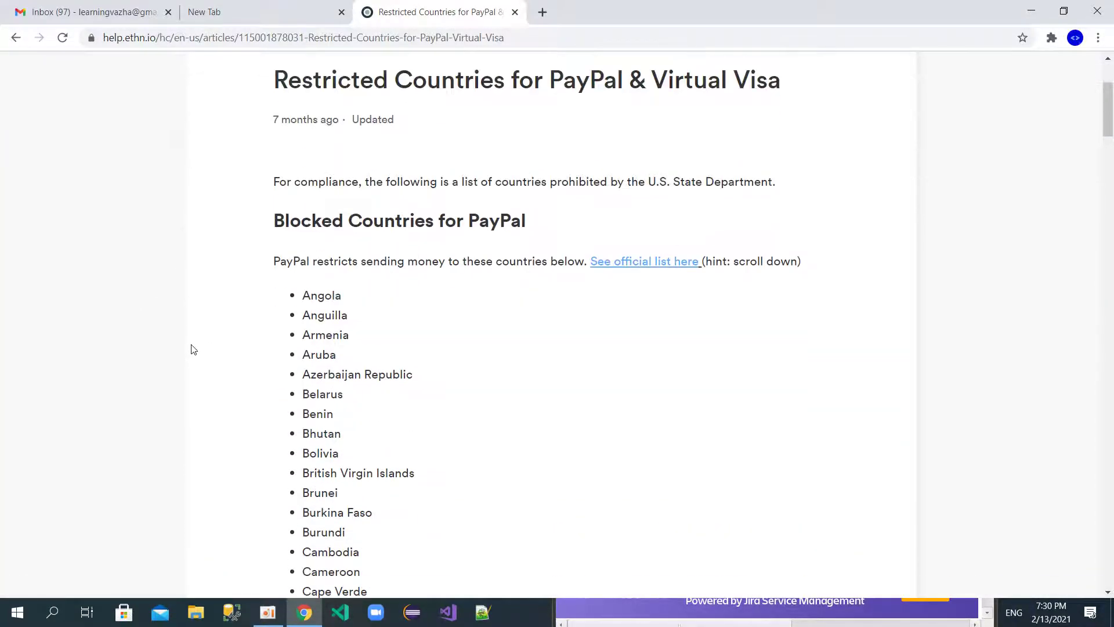
scroll(225, 255, down, 19)
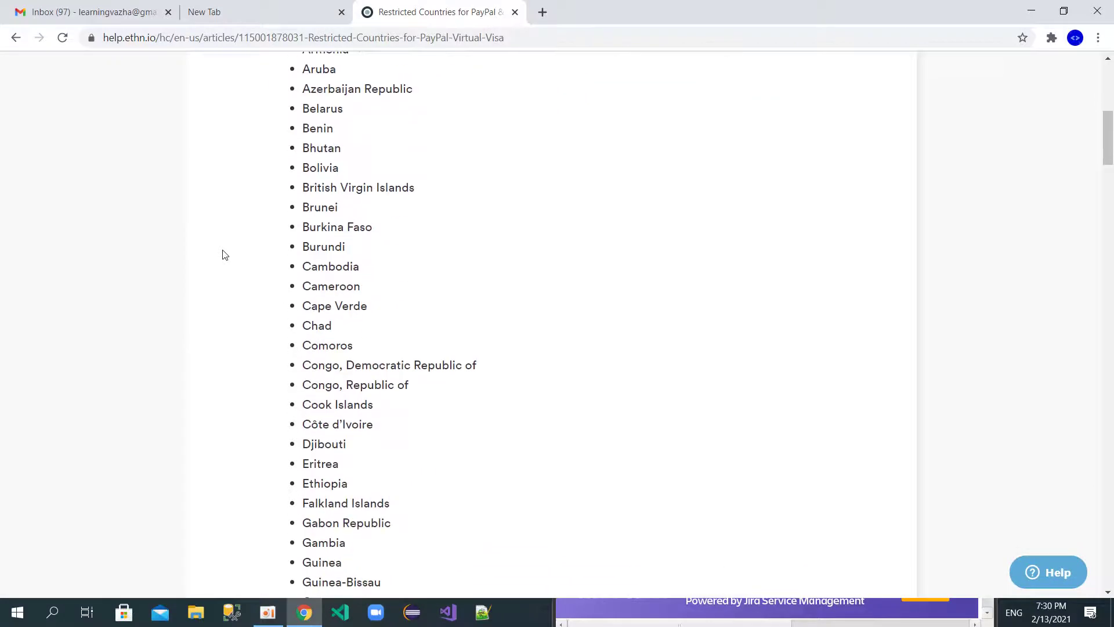
scroll(225, 255, down, 4)
scroll(226, 255, up, 13)
scroll(225, 255, up, 12)
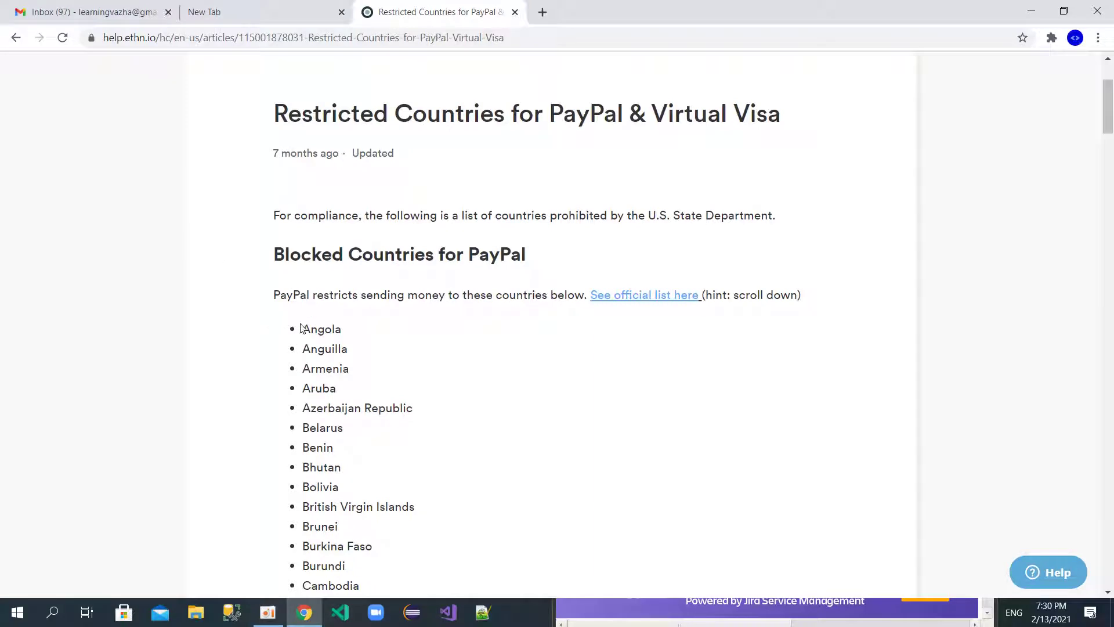
drag(349, 540, 347, 580)
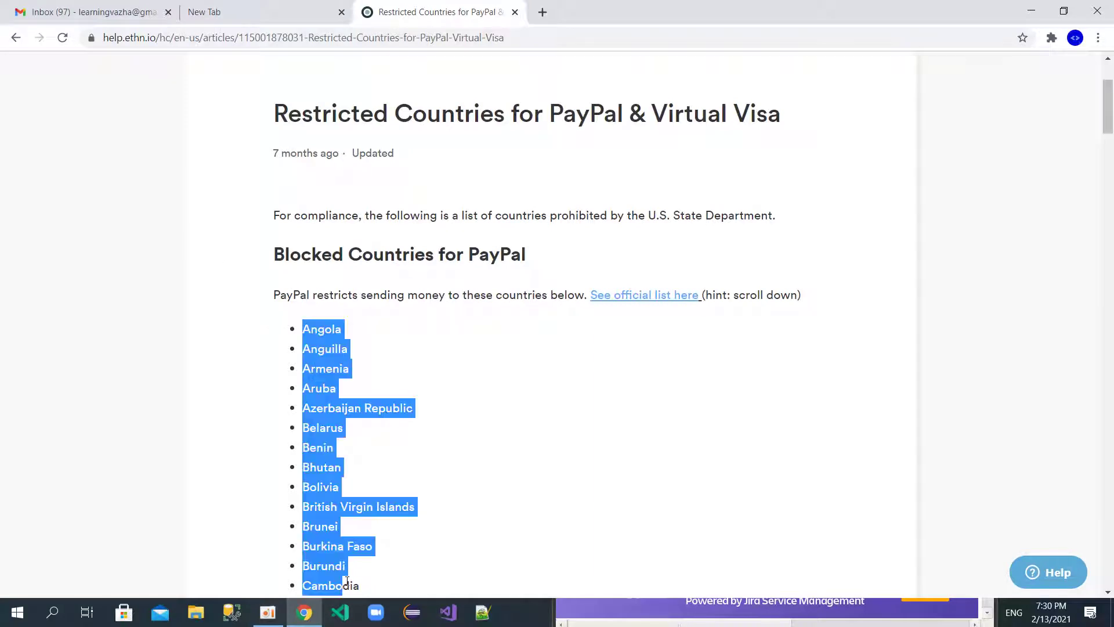
click(175, 433)
scroll(234, 418, down, 8)
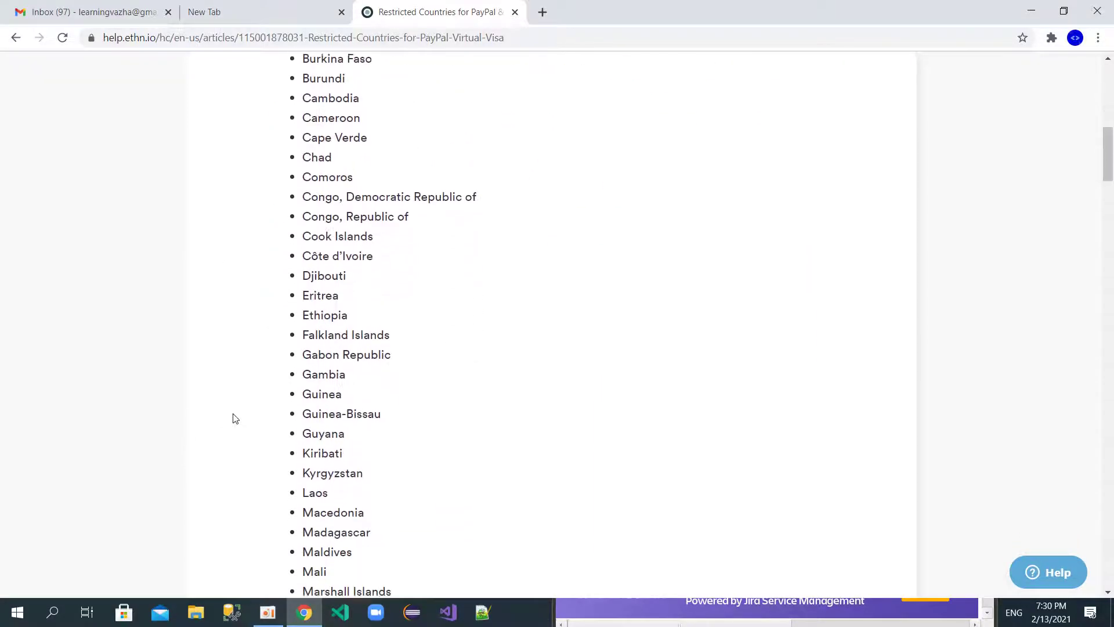
scroll(235, 419, up, 10)
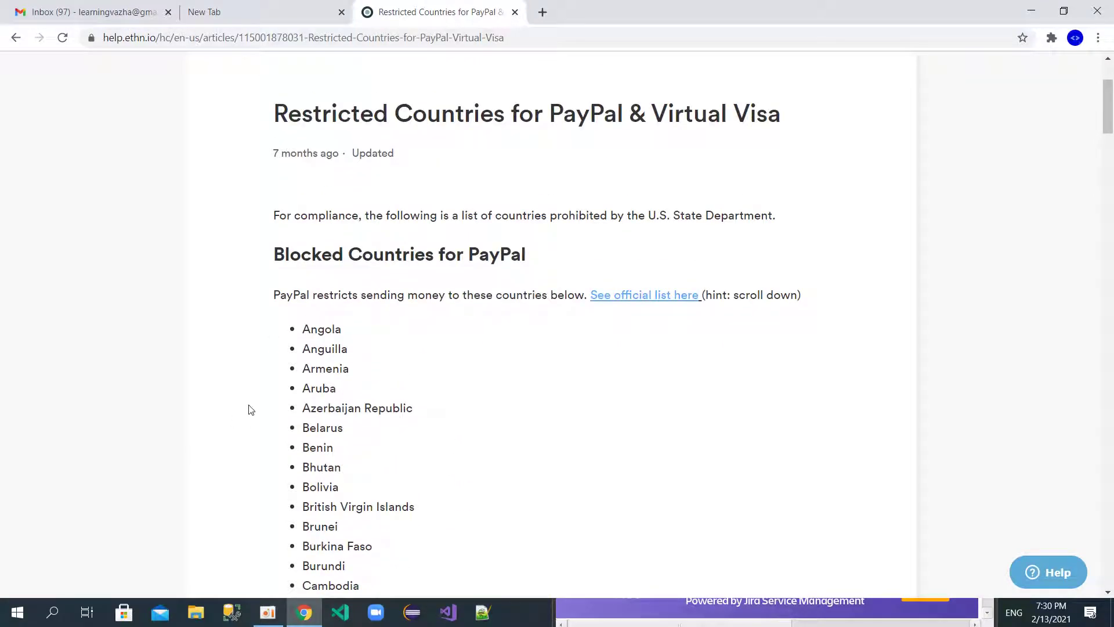
scroll(249, 408, down, 3)
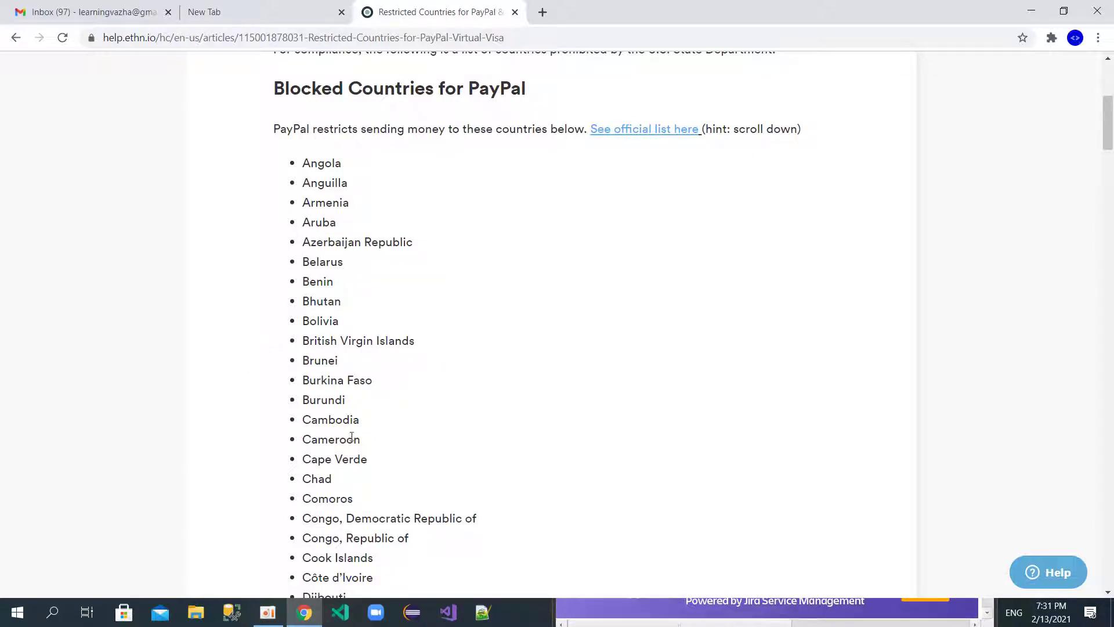
scroll(237, 391, down, 4)
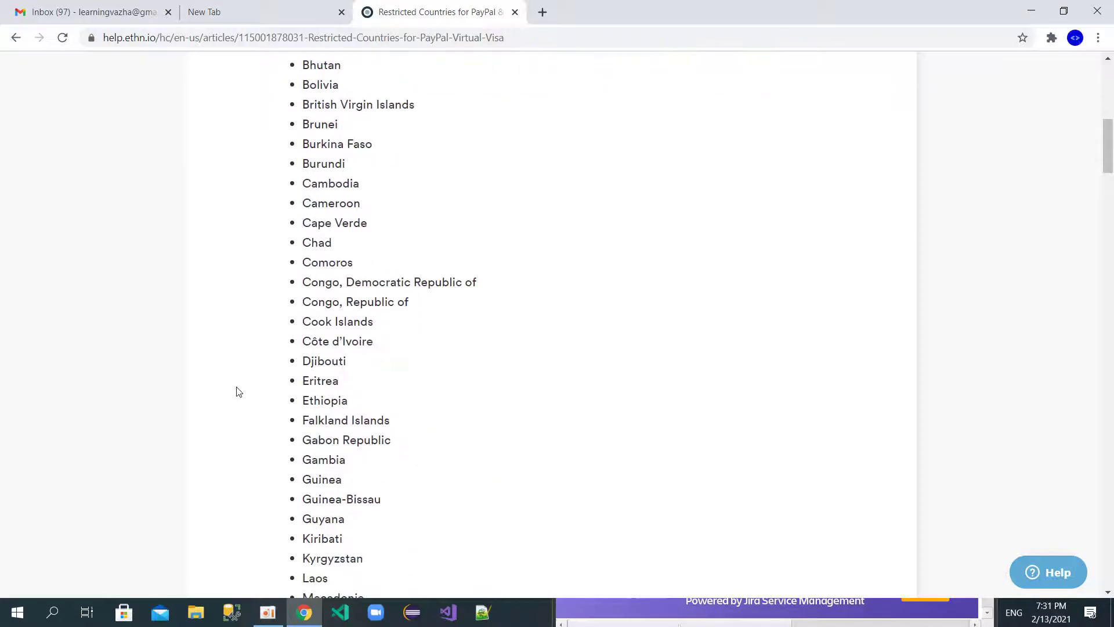
scroll(237, 391, down, 6)
scroll(237, 392, down, 8)
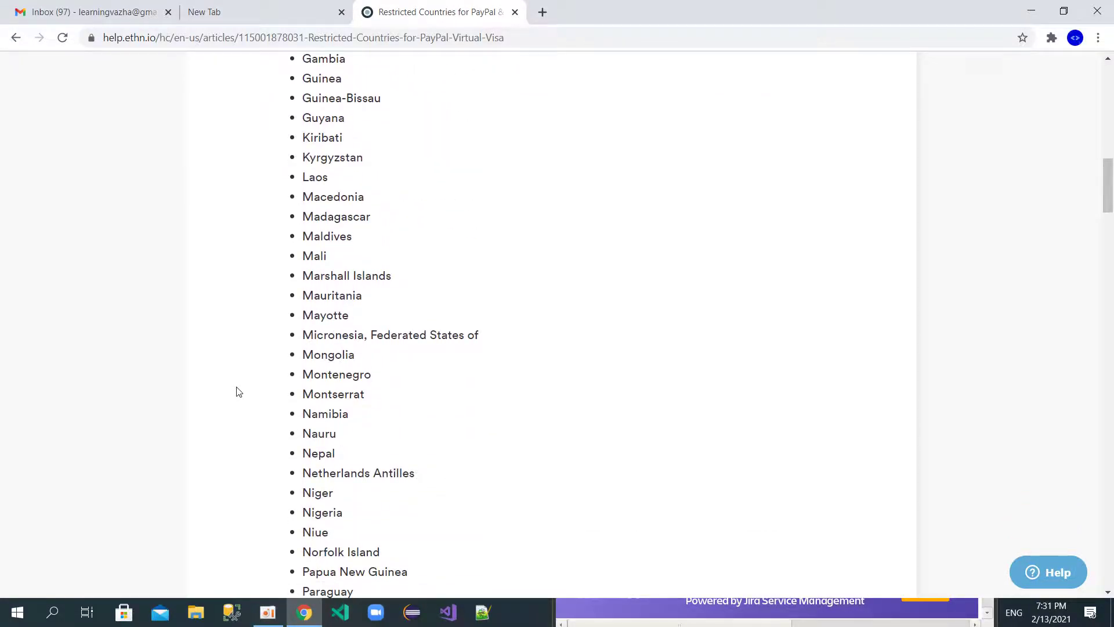
scroll(236, 392, down, 8)
scroll(237, 392, up, 8)
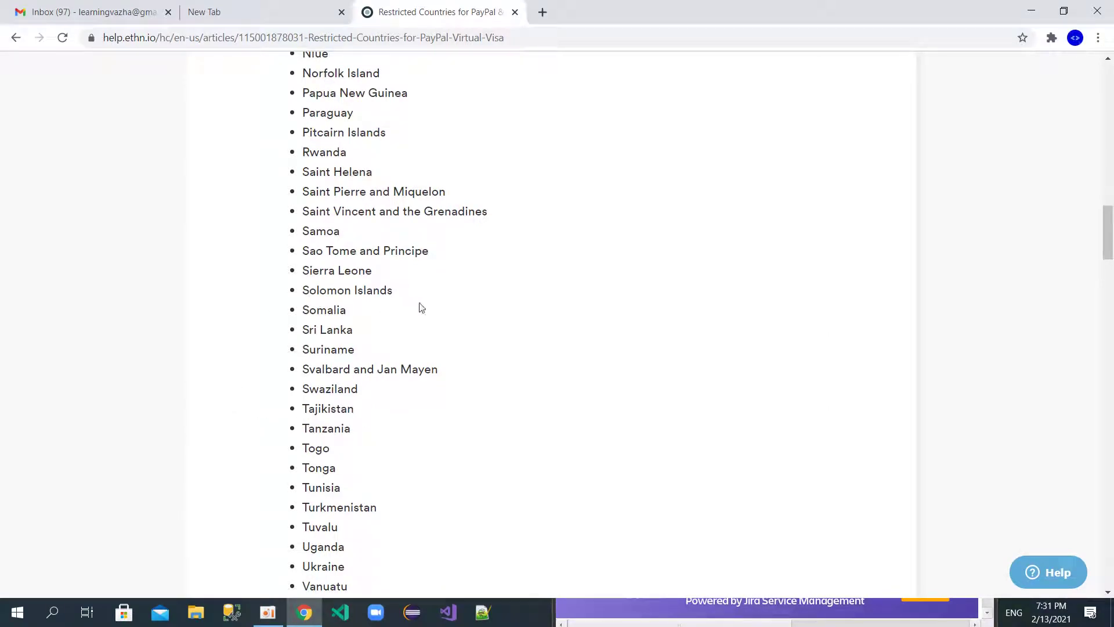
scroll(186, 406, up, 20)
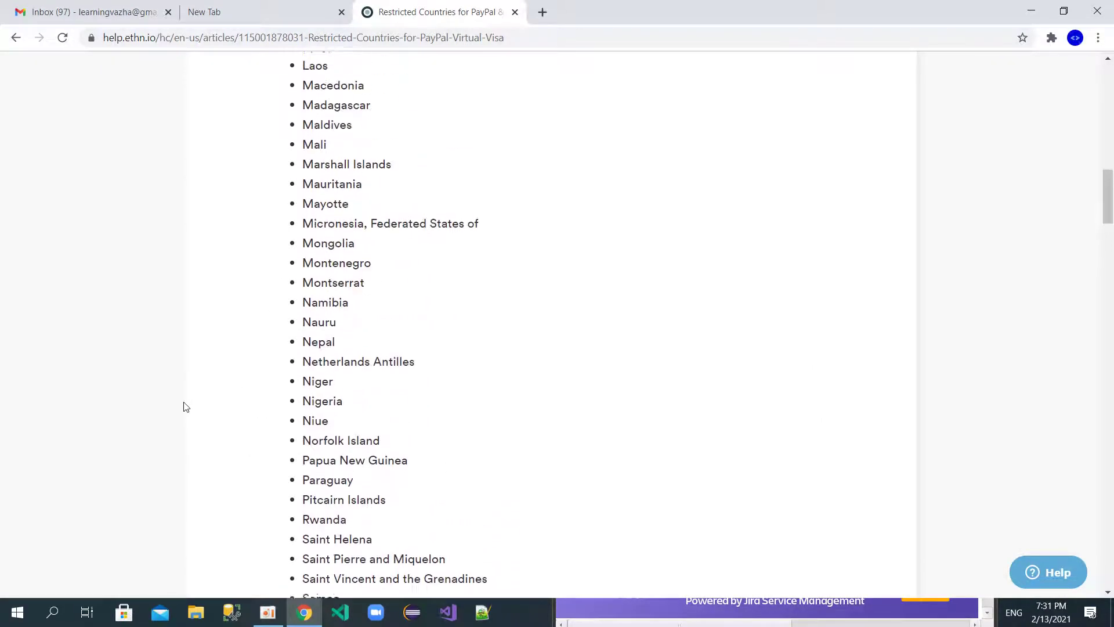
scroll(186, 406, up, 3)
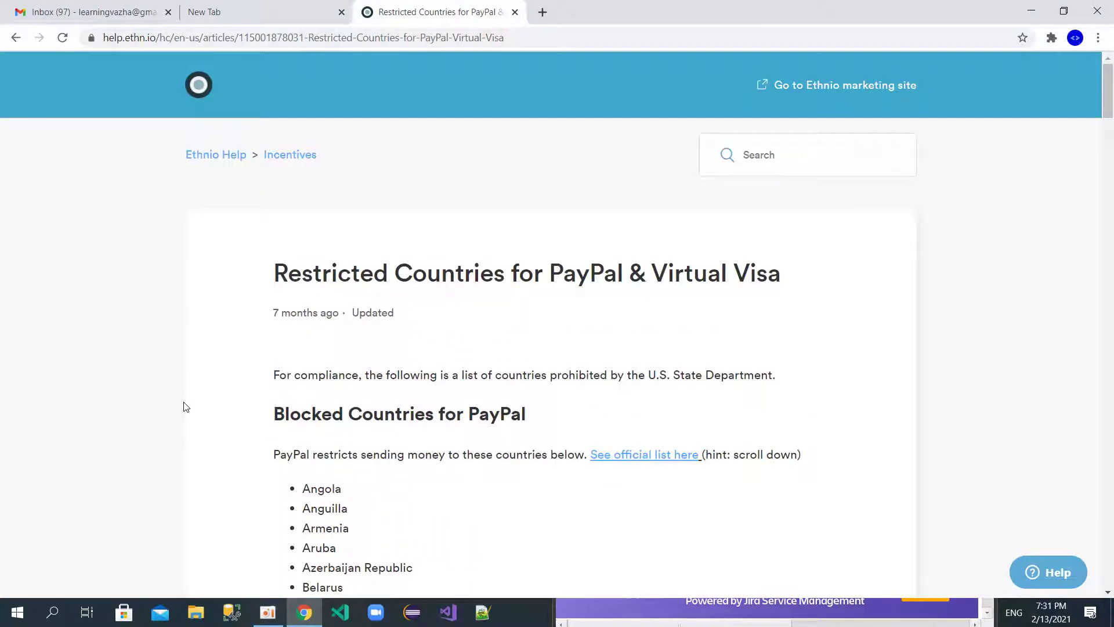
Step: Return to the Google results and open 'PayPal Global - All countries and markets'
click(216, 39)
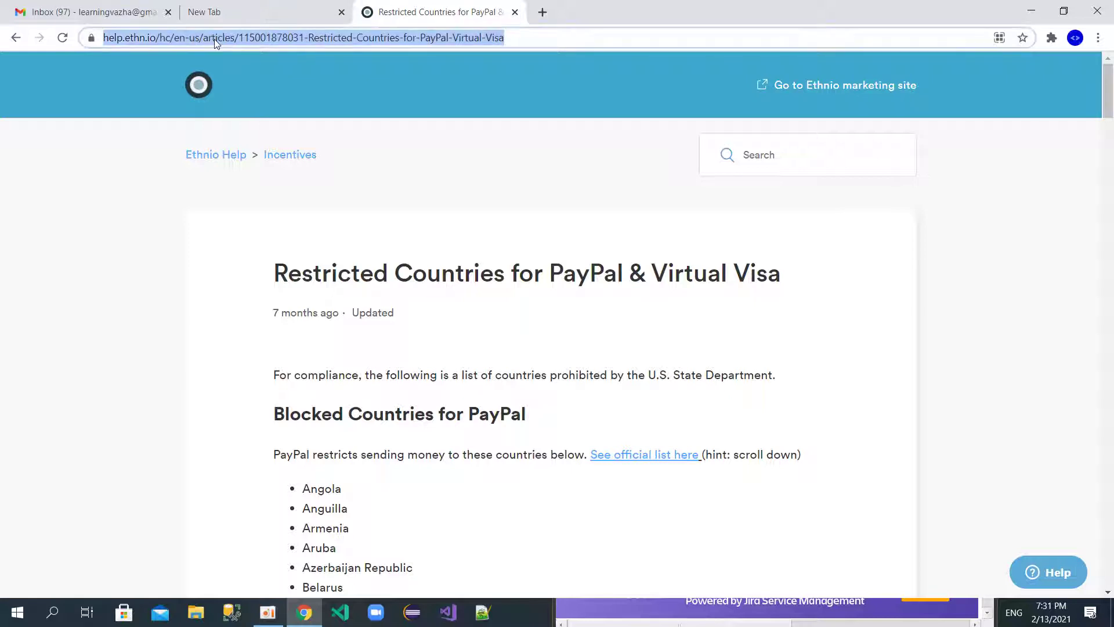
click(14, 37)
scroll(264, 236, down, 5)
scroll(264, 237, down, 2)
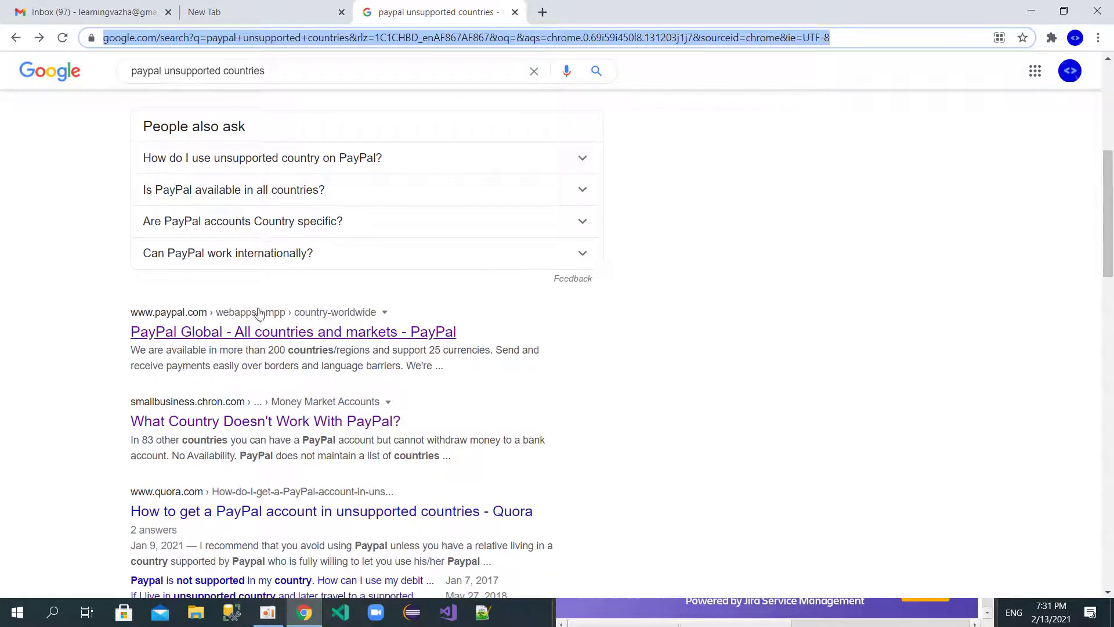
click(266, 327)
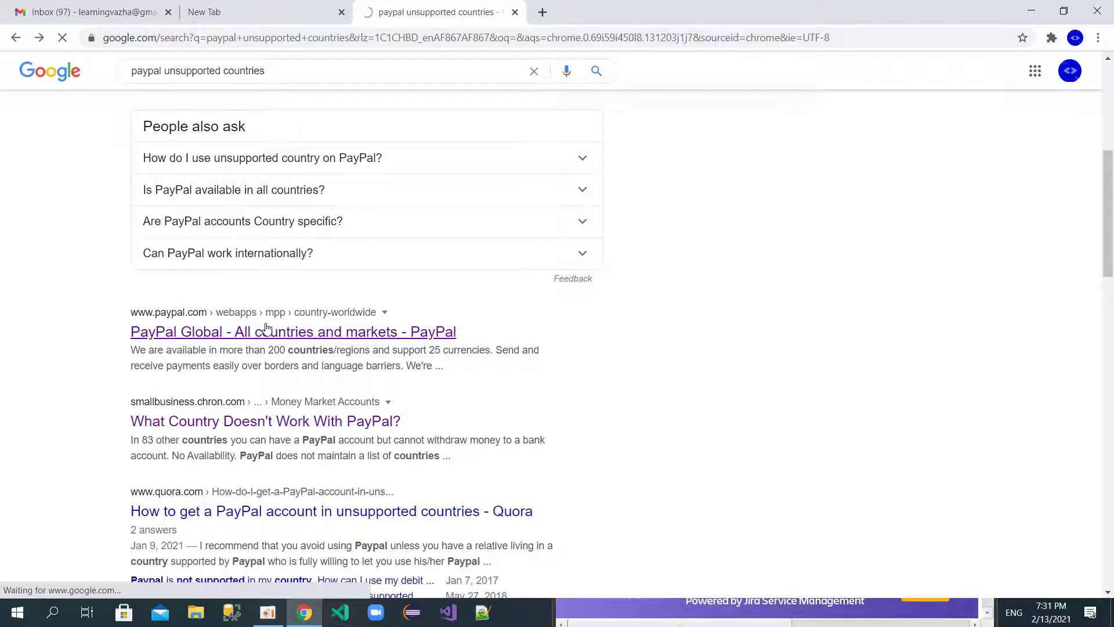
Step: Scroll through PayPal's supported regions, from Africa through Asia Pacific and Europe
scroll(160, 389, down, 3)
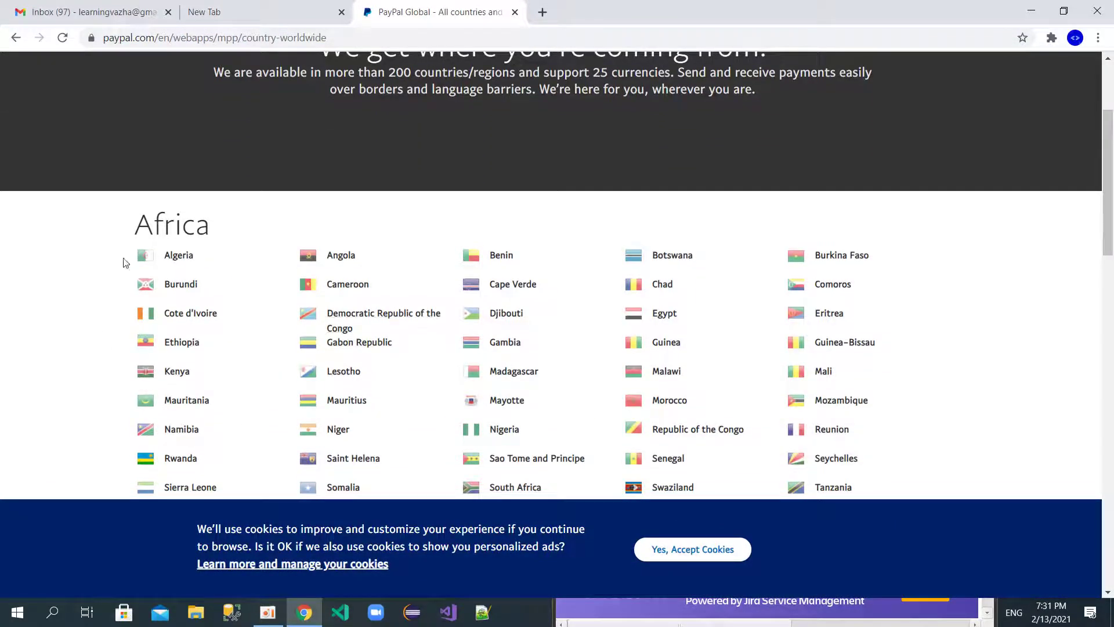
scroll(109, 368, down, 8)
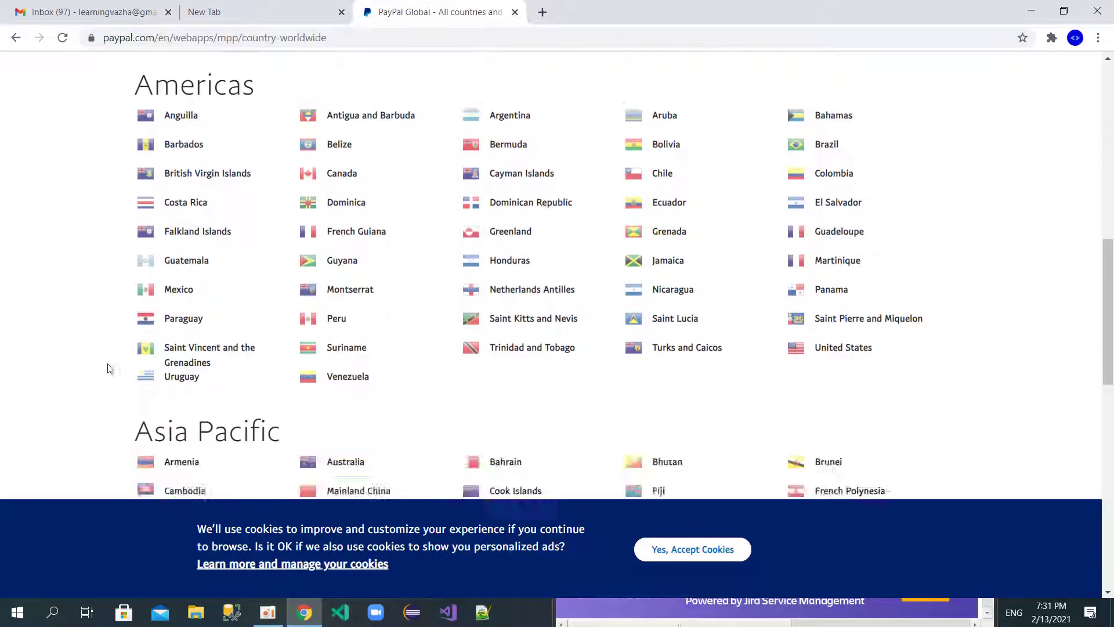
scroll(108, 368, down, 2)
scroll(108, 367, down, 1)
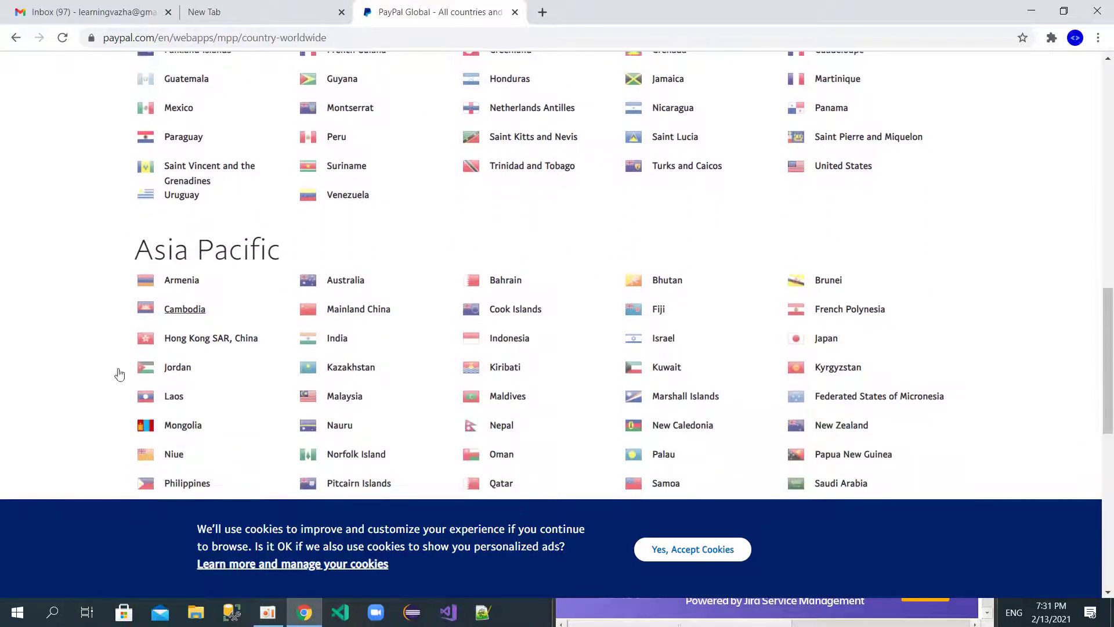
scroll(73, 338, down, 4)
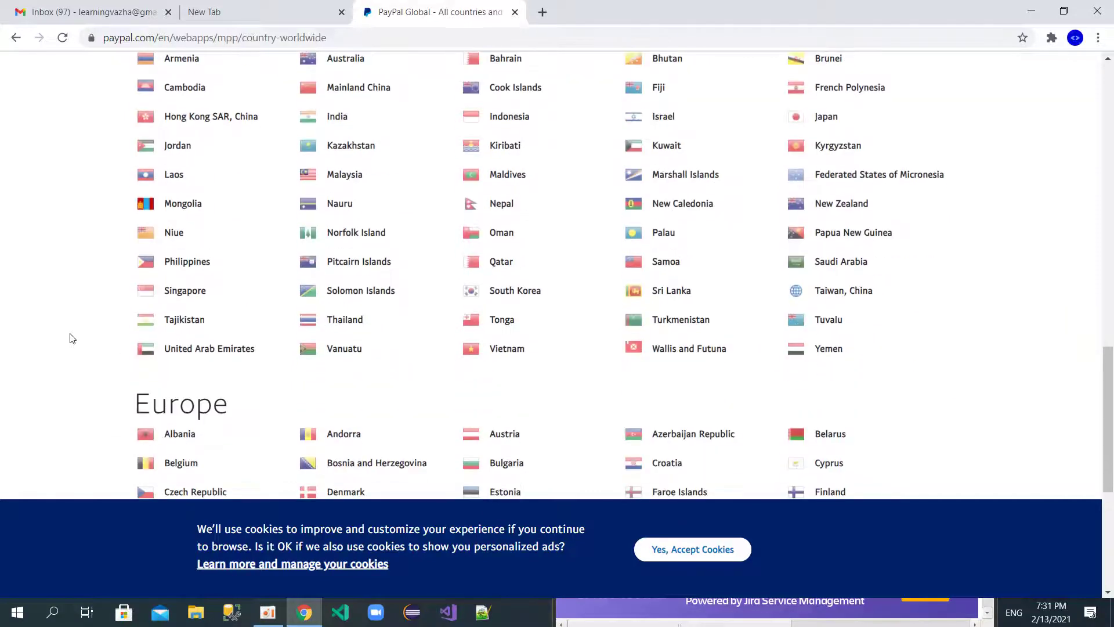
scroll(70, 333, up, 20)
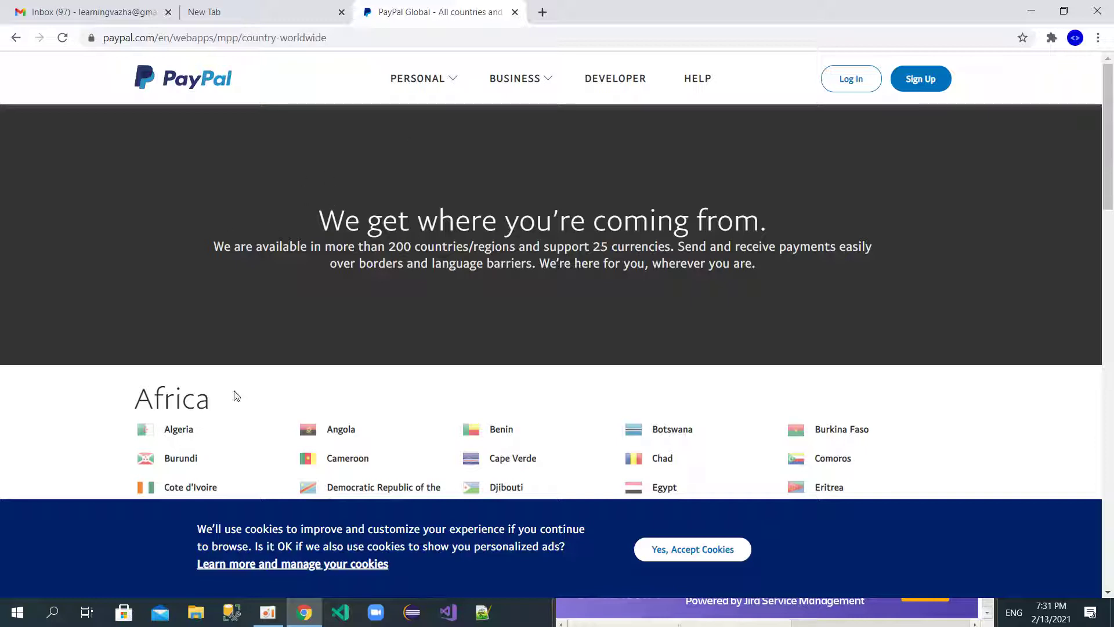
Step: Search Google for 'paypal' and open PayPal's main site
click(359, 40)
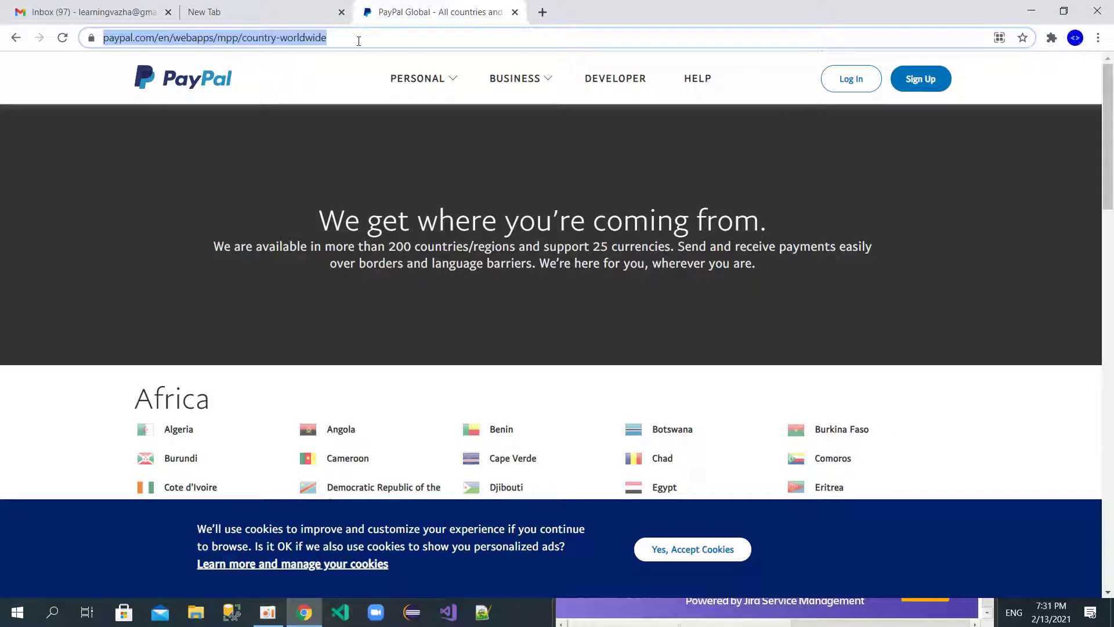
text(paypal)
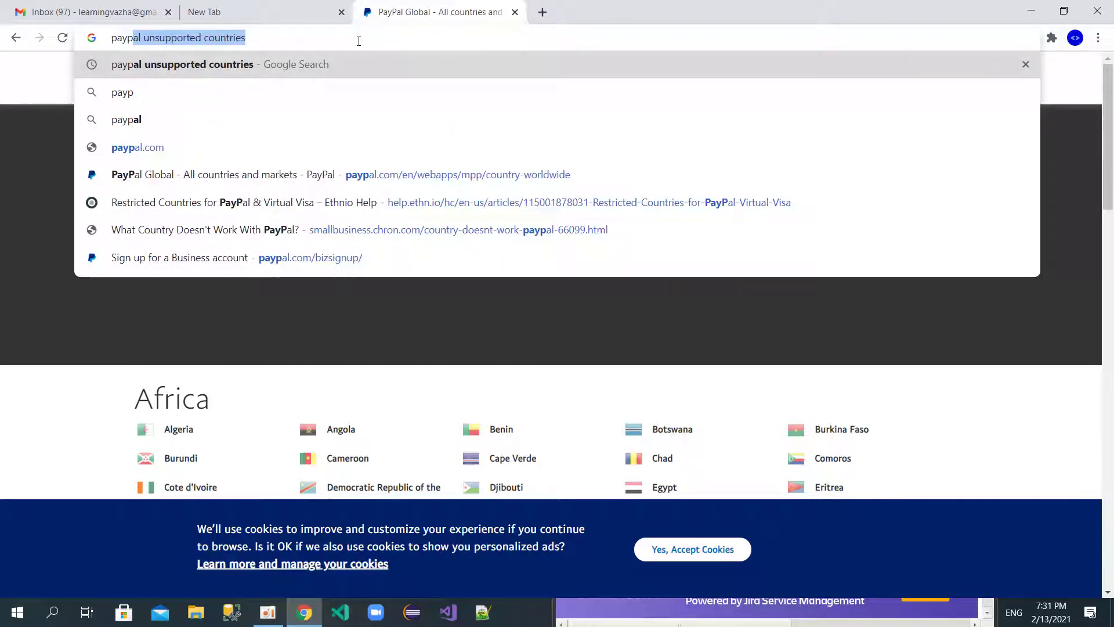
key(Delete)
key(Return)
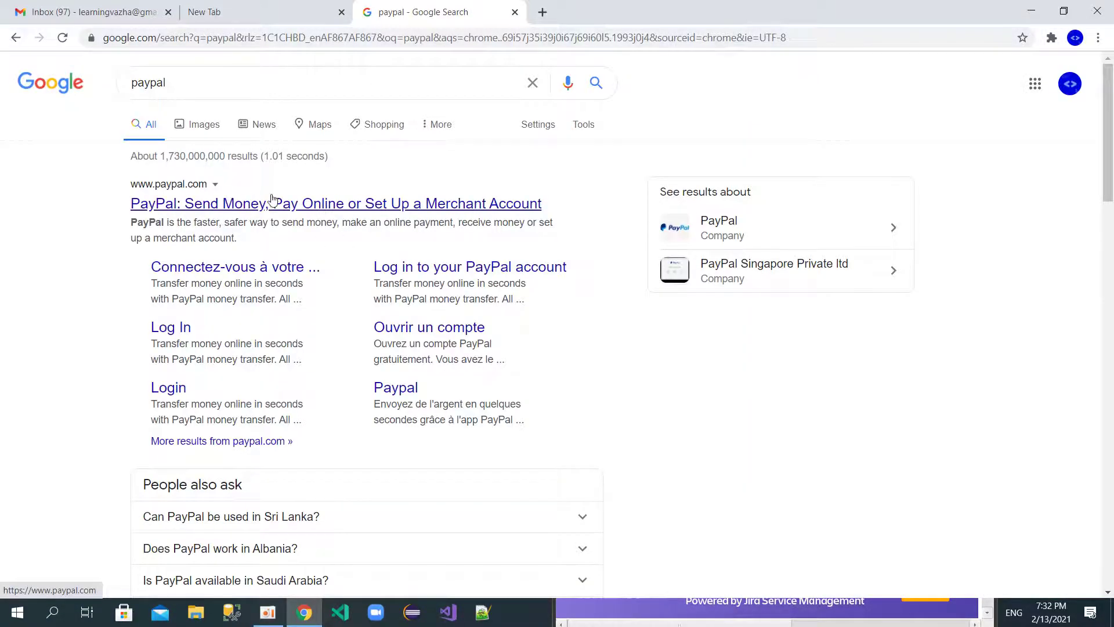
click(211, 203)
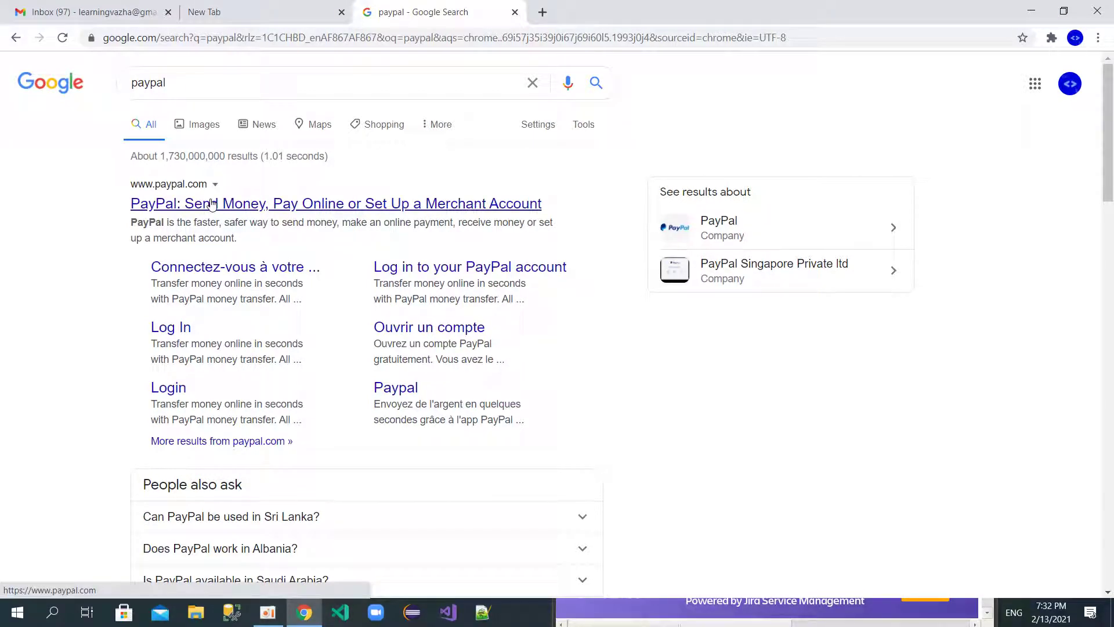
click(212, 203)
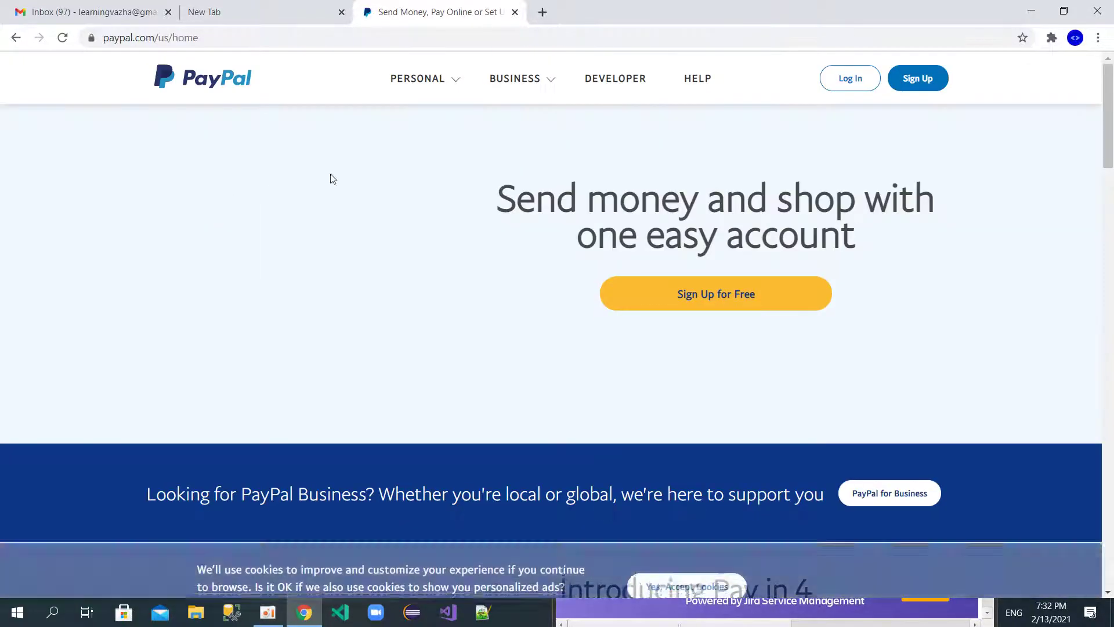
Step: Start a free PayPal sign-up from the home page
scroll(197, 324, down, 7)
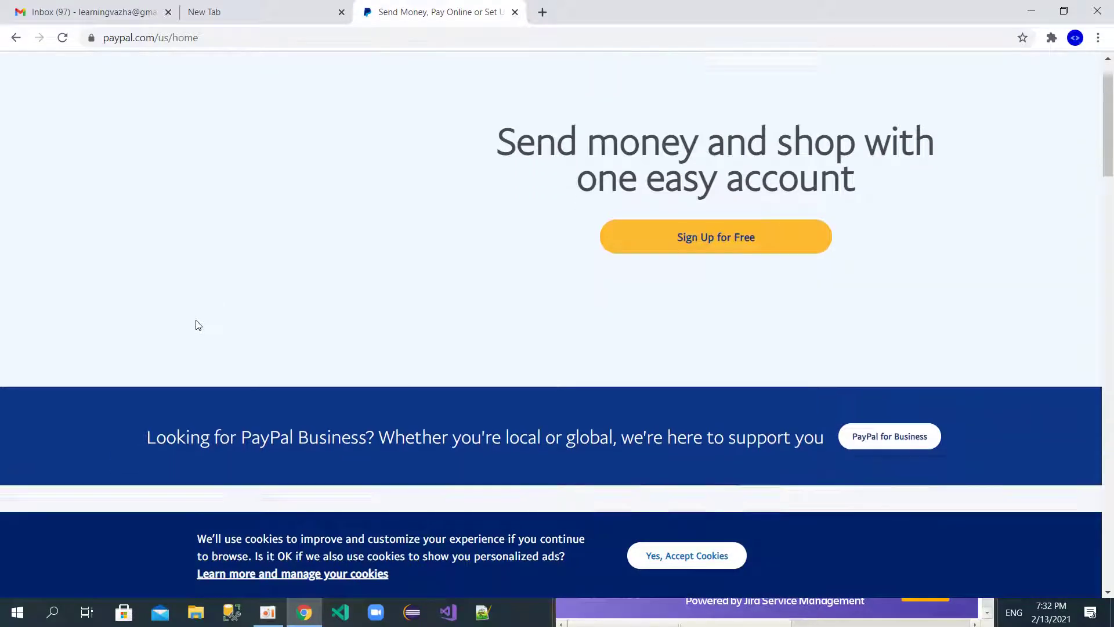
scroll(196, 324, up, 7)
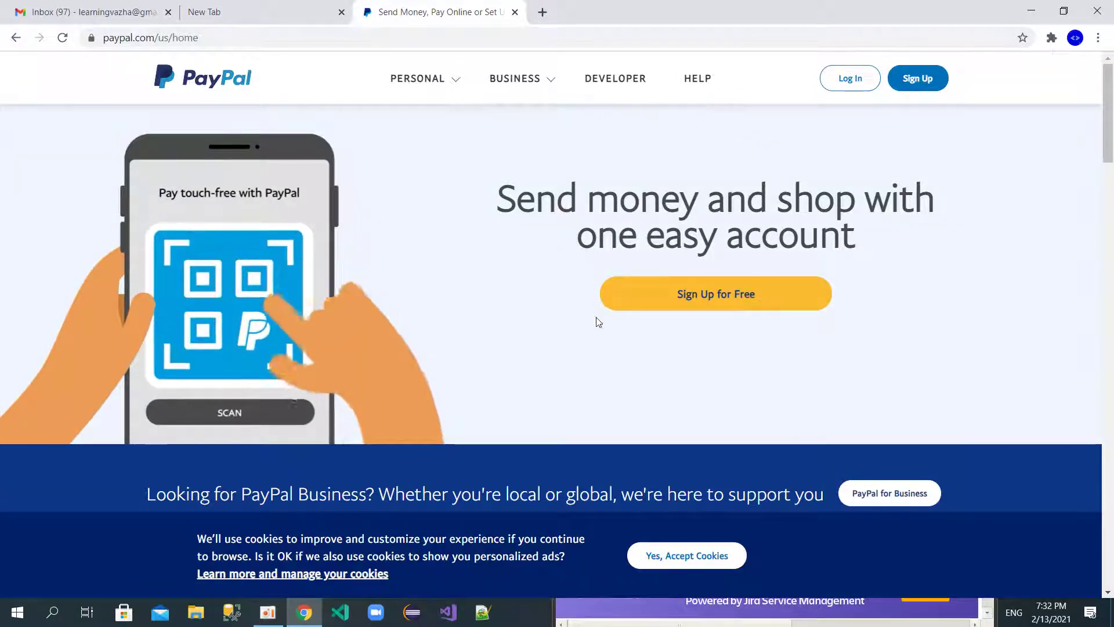
click(736, 294)
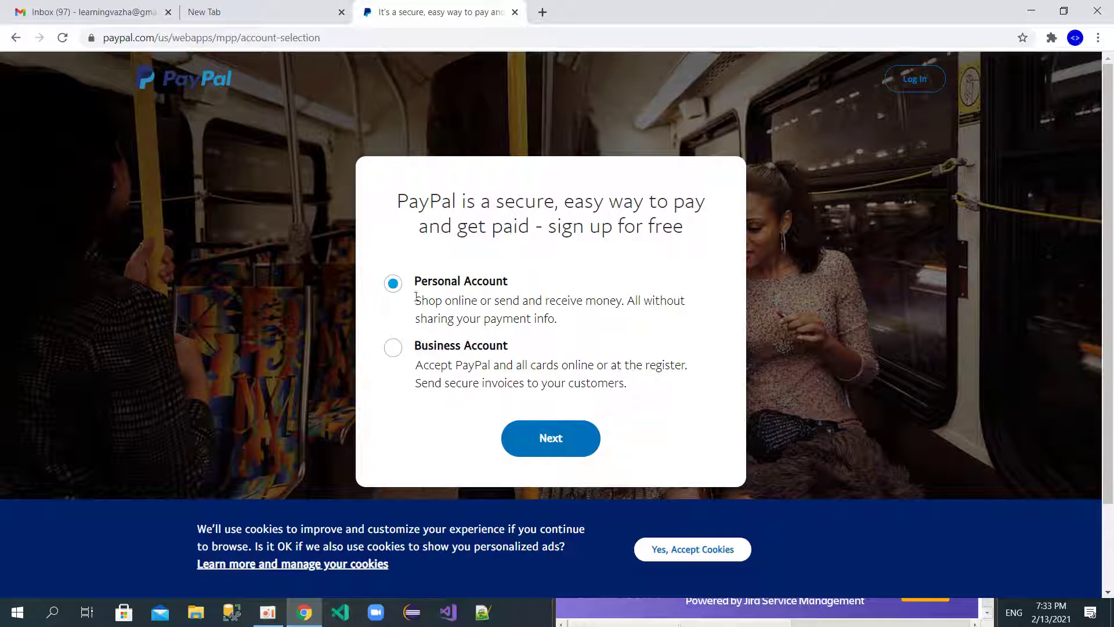
Step: Try the Personal Account mobile-number step, then go back twice to the account-type choice
click(554, 439)
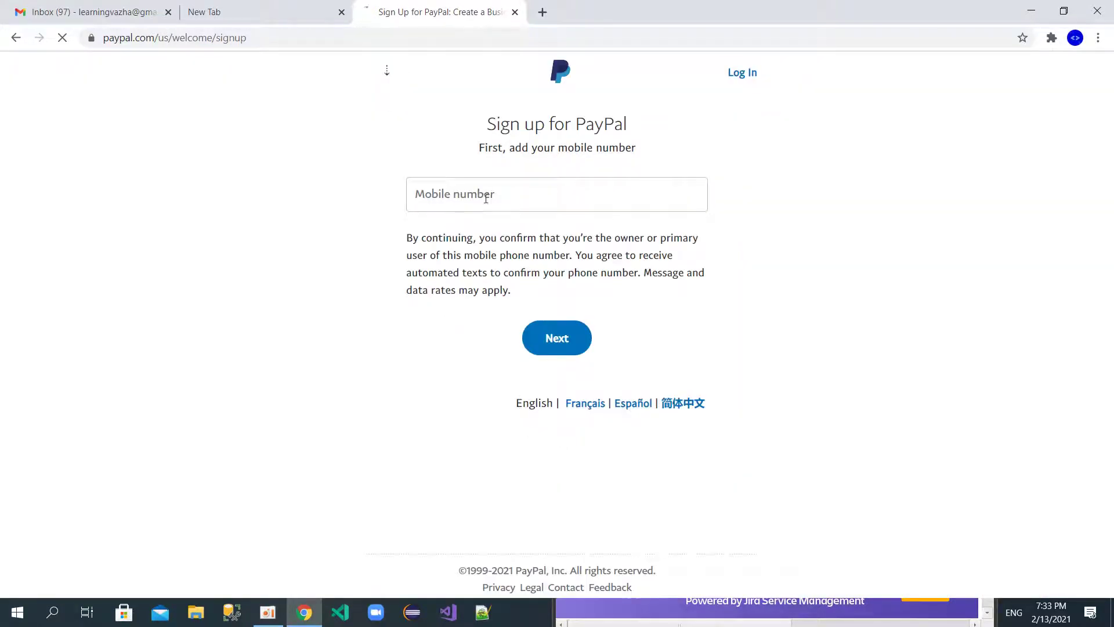
click(486, 199)
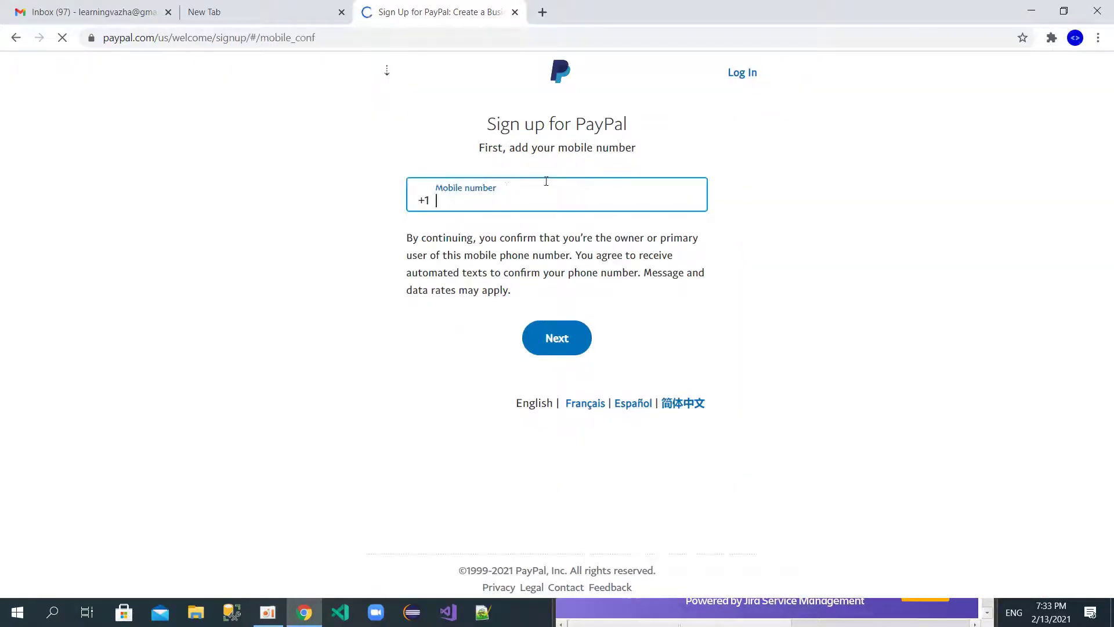
click(386, 80)
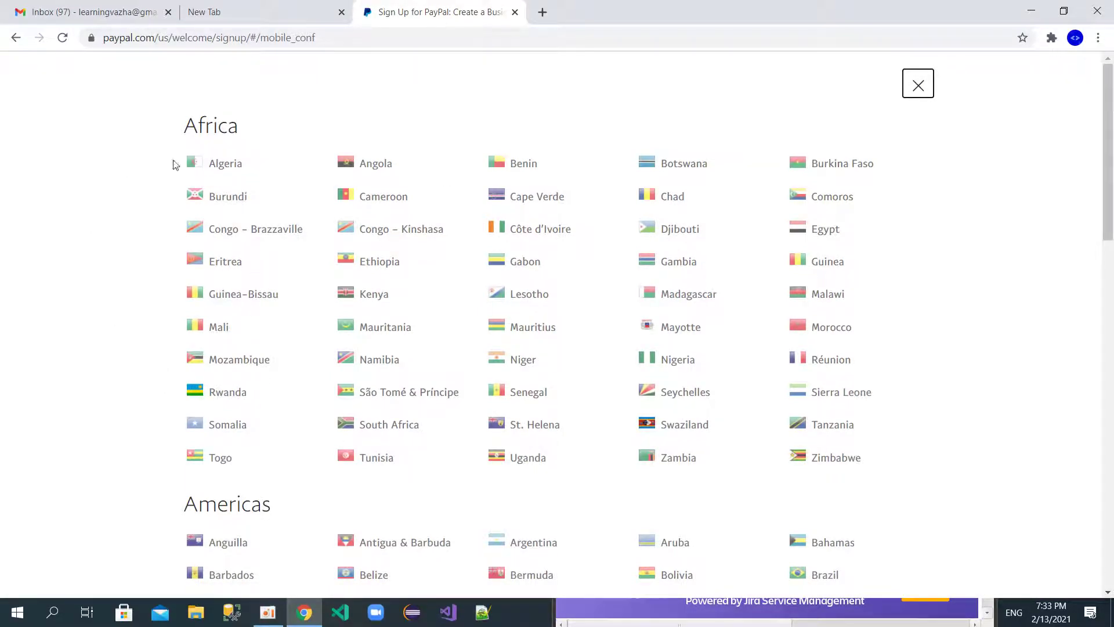
click(16, 37)
click(16, 41)
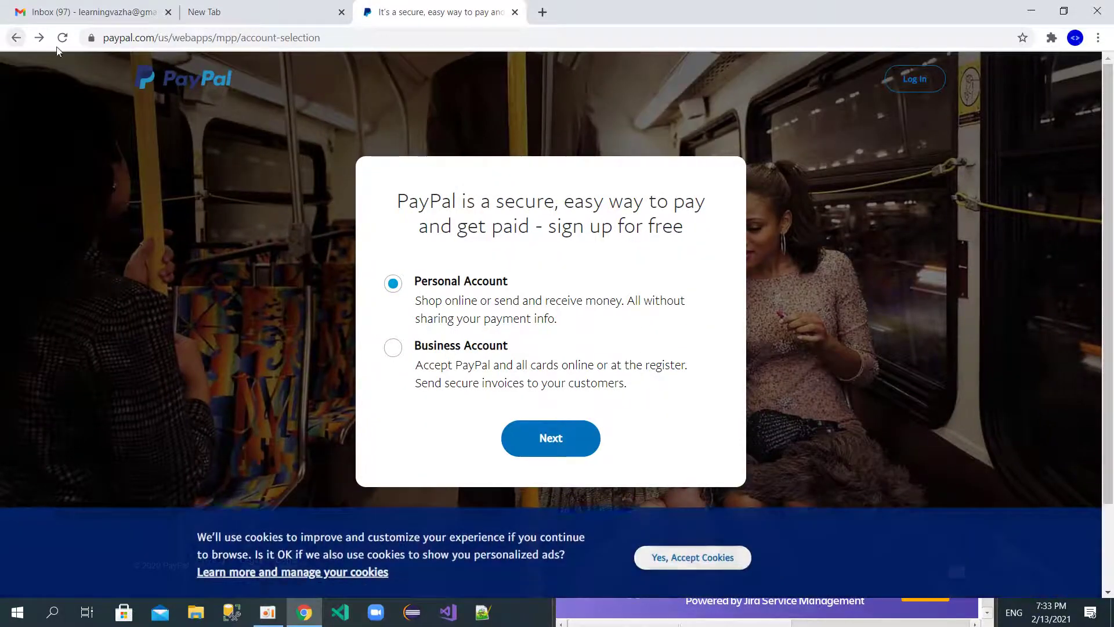
Step: Choose Business Account and submit the sign-up email address
click(394, 348)
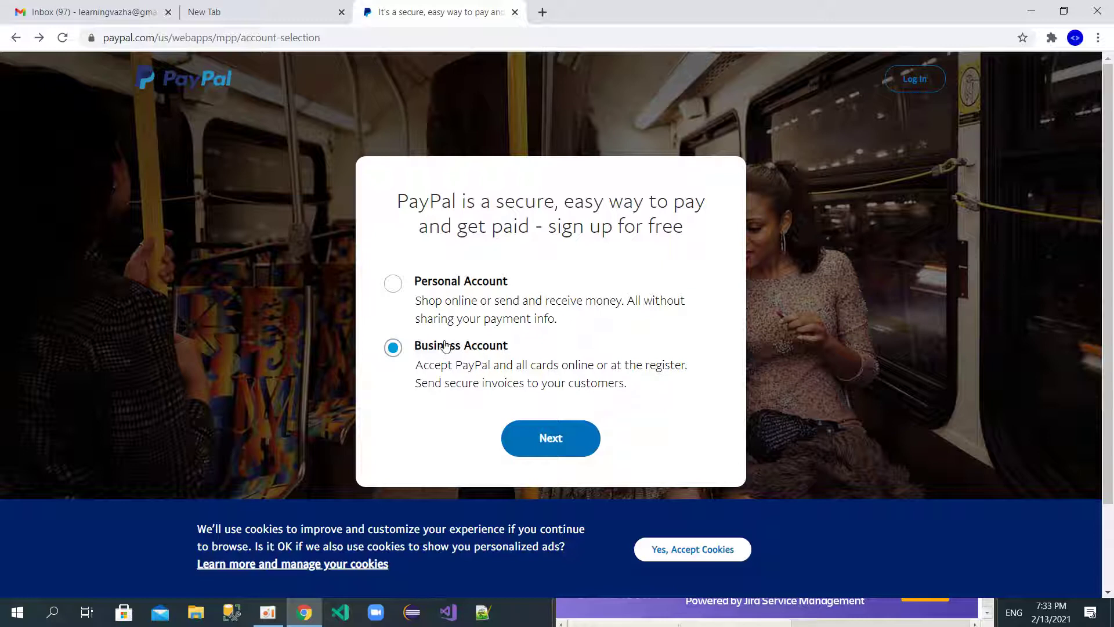
click(549, 439)
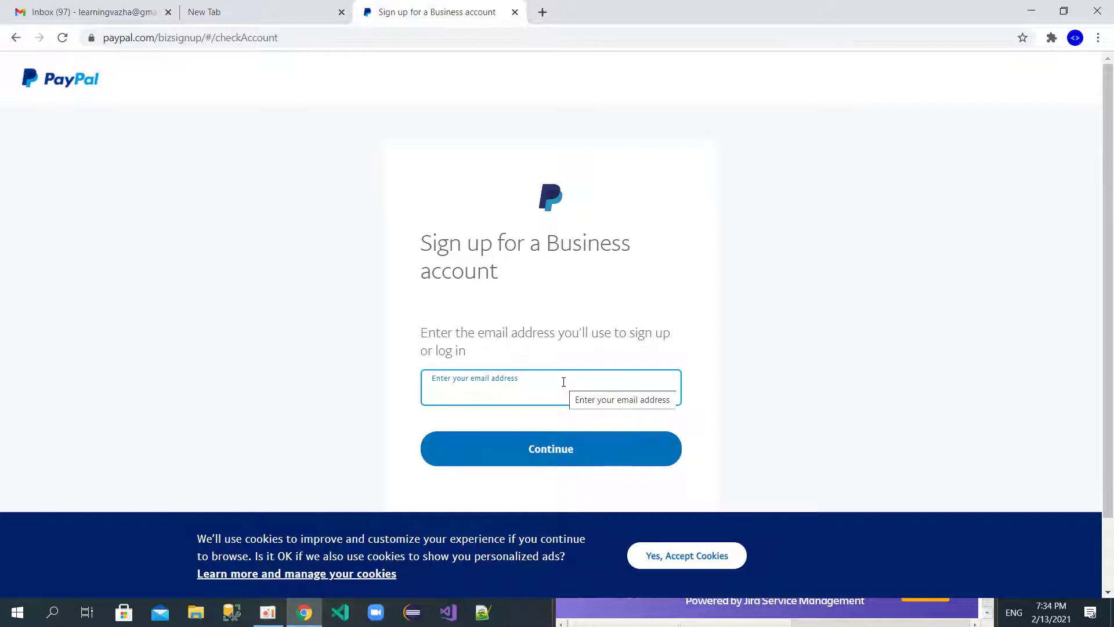
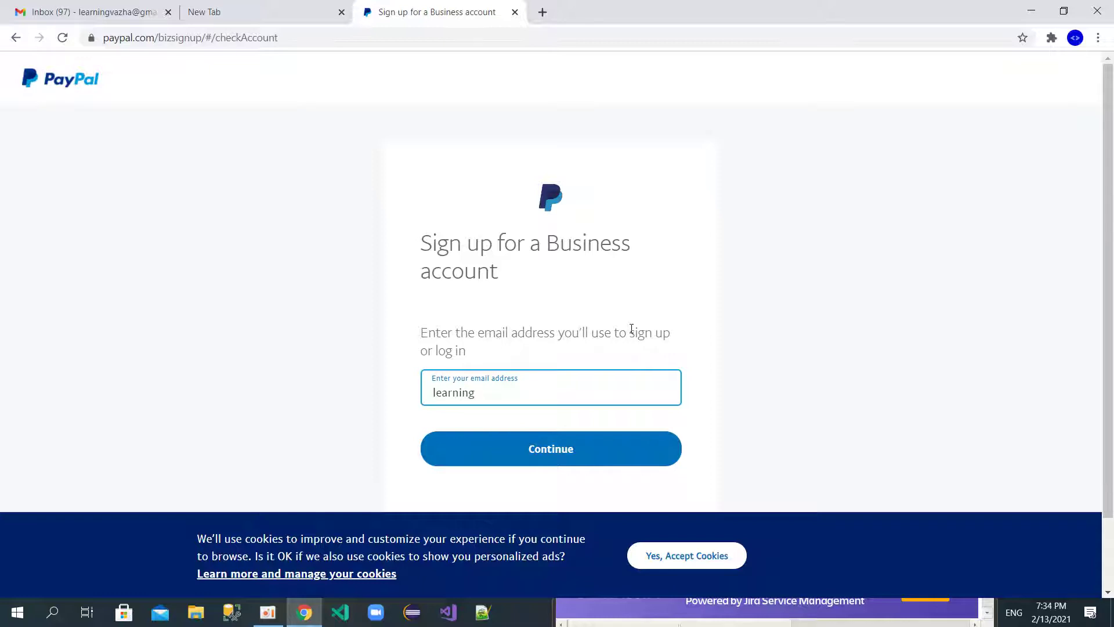
key(Return)
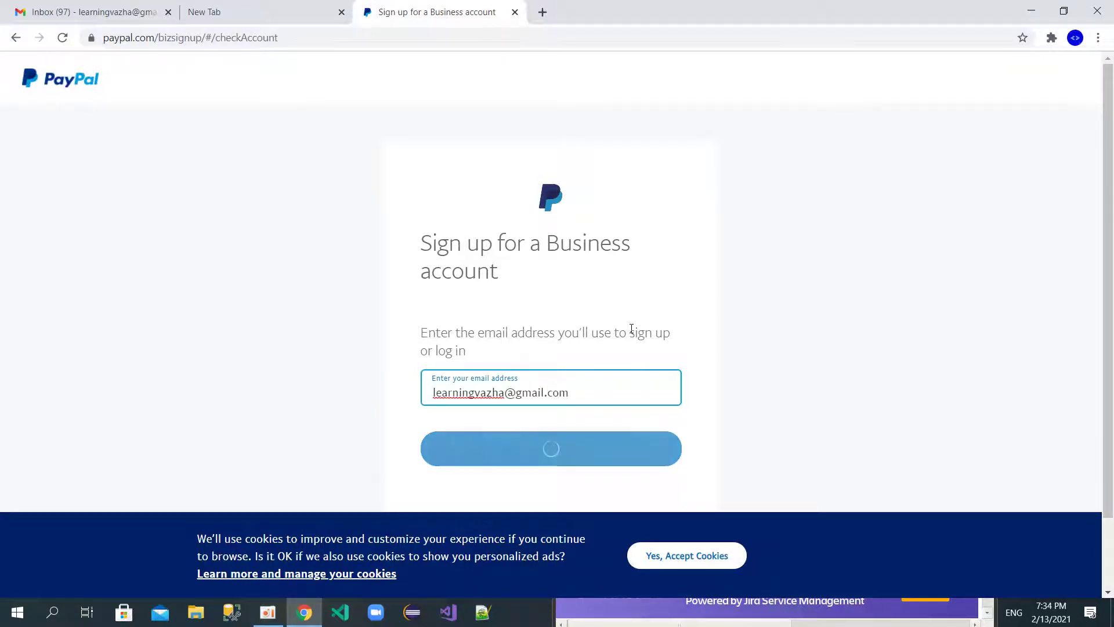
Step: Enter the account password and submit it
click(478, 385)
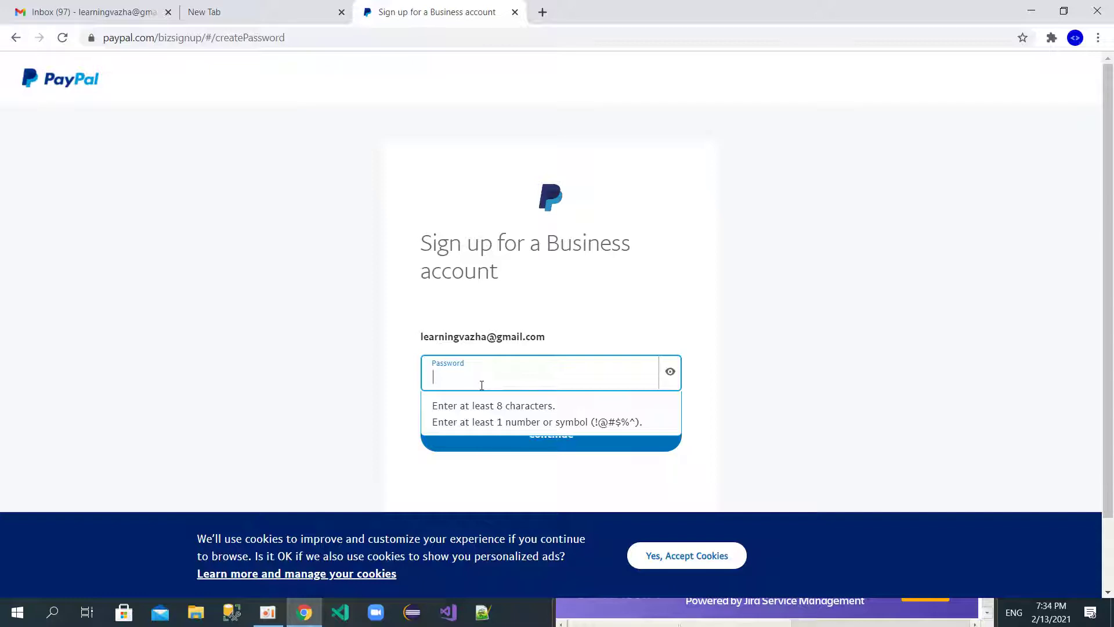
text(••••)
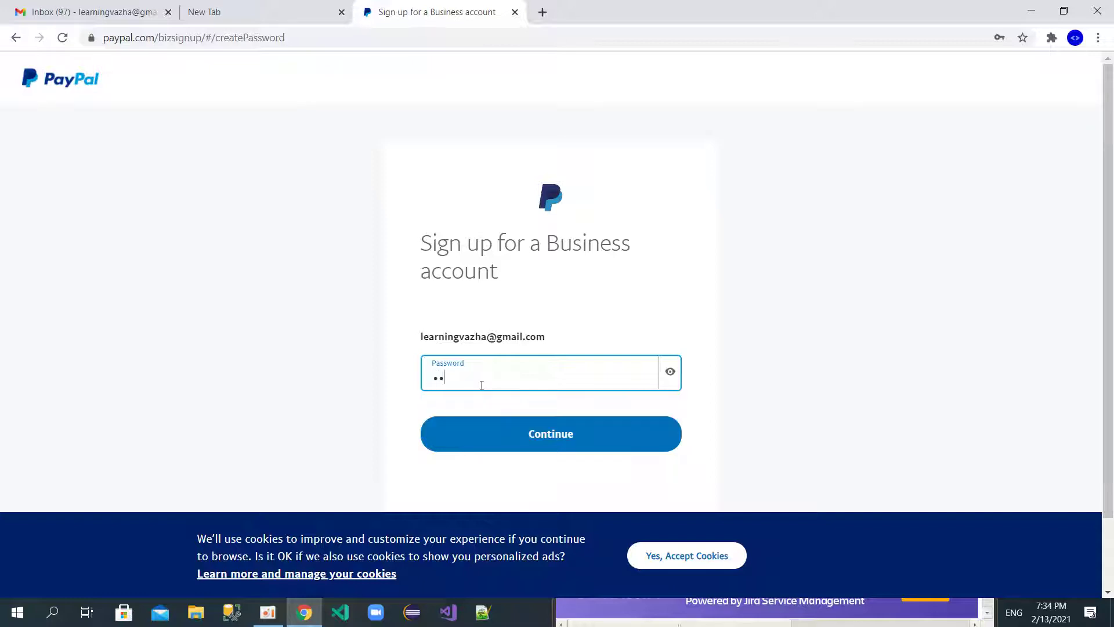
text(•••••••)
key(Return)
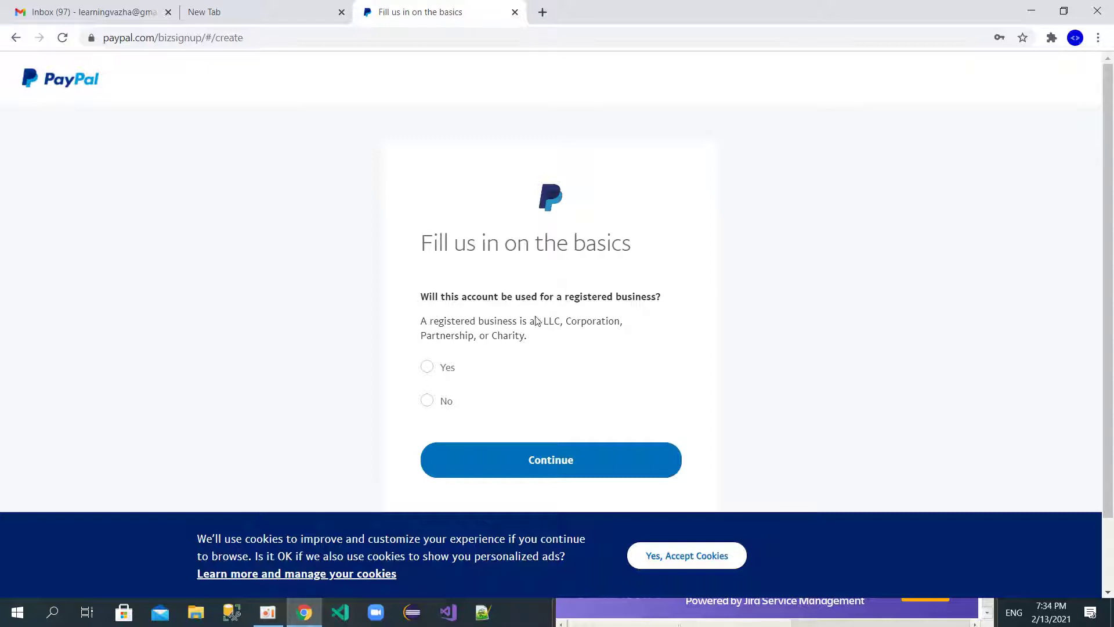
Step: Answer Yes to registered business and enter legal business name 'MYOwnCompany'
click(434, 369)
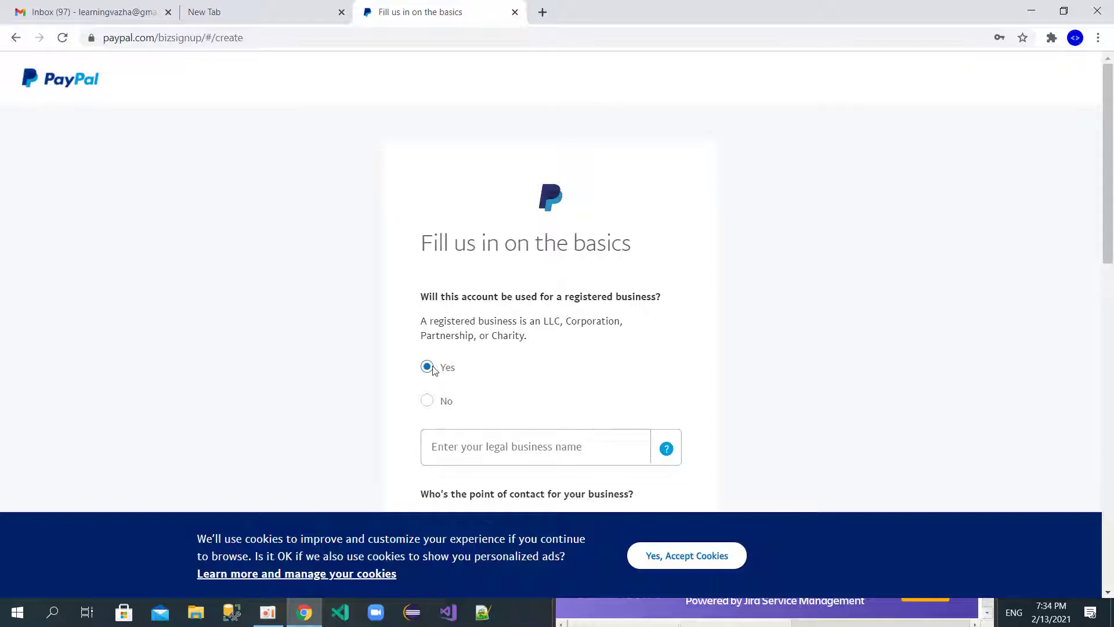
scroll(515, 398, down, 2)
click(514, 374)
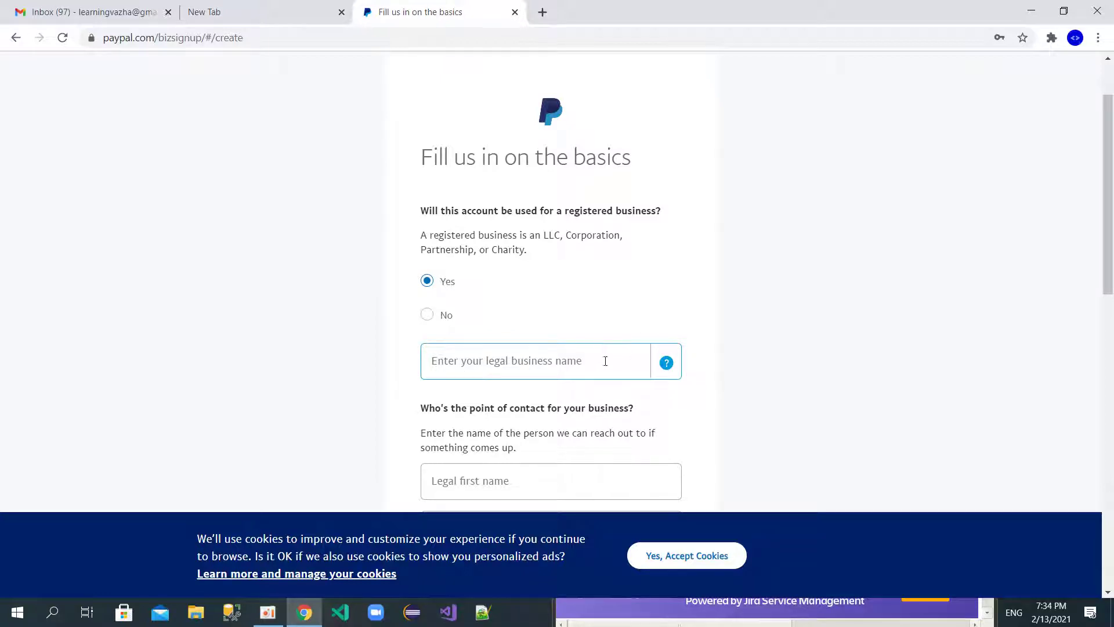
click(571, 363)
text(MYOwnCom)
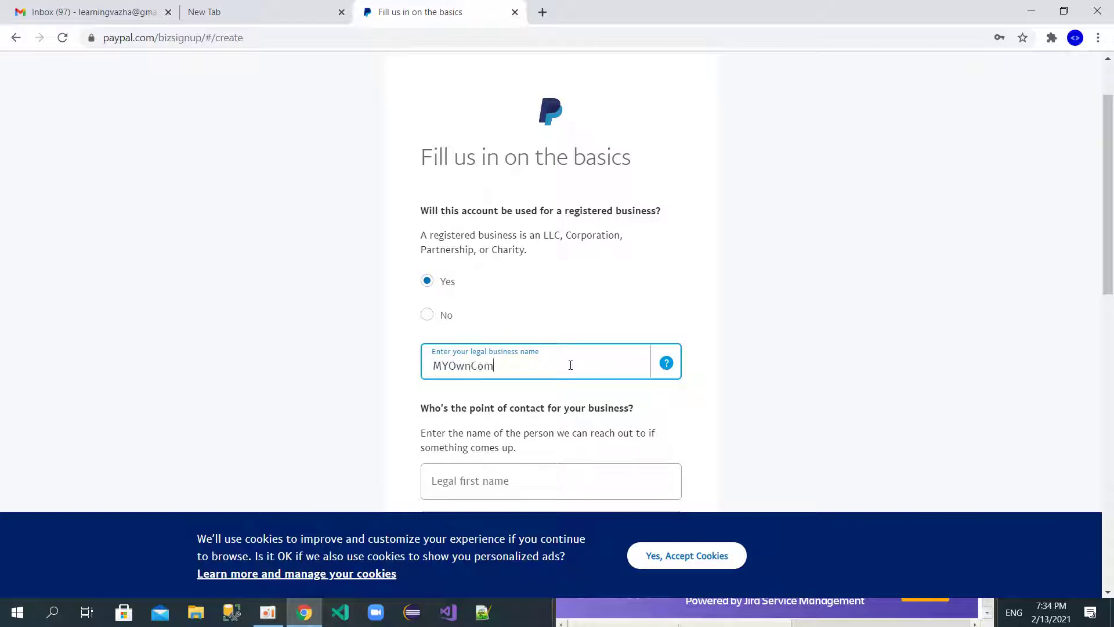
text(pany)
Step: Fill in the contact person's legal first and last name
scroll(570, 365, down, 3)
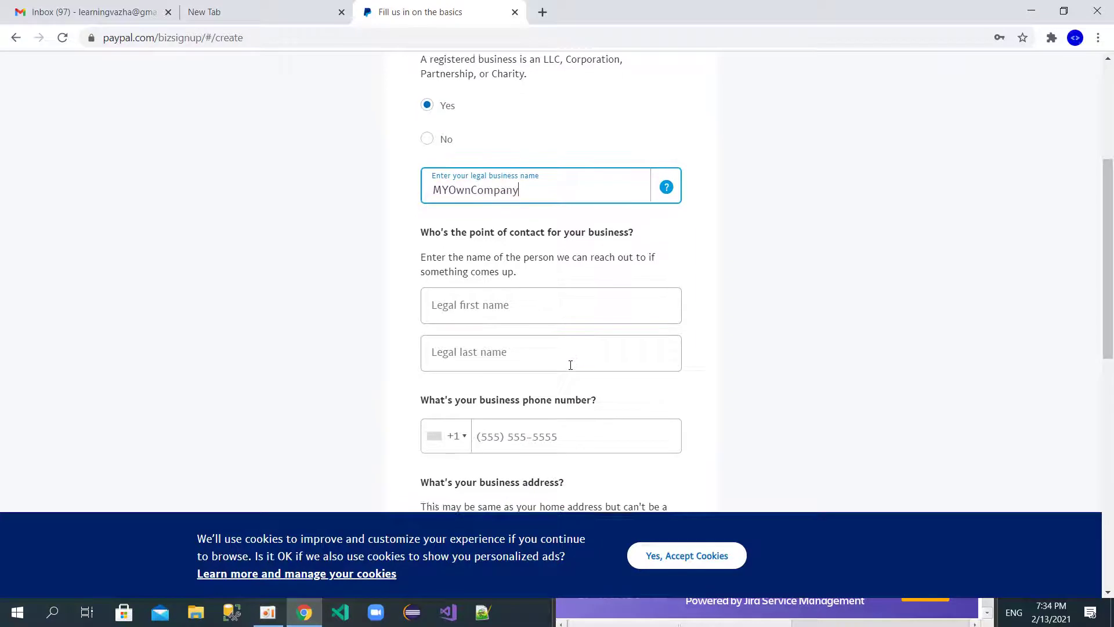
click(485, 308)
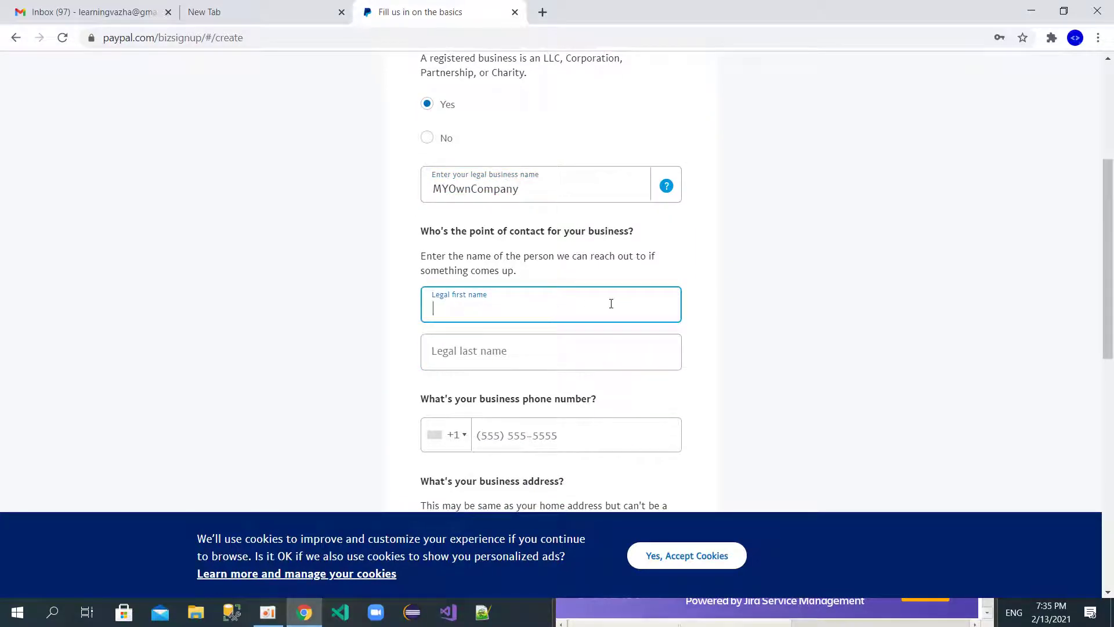
click(542, 356)
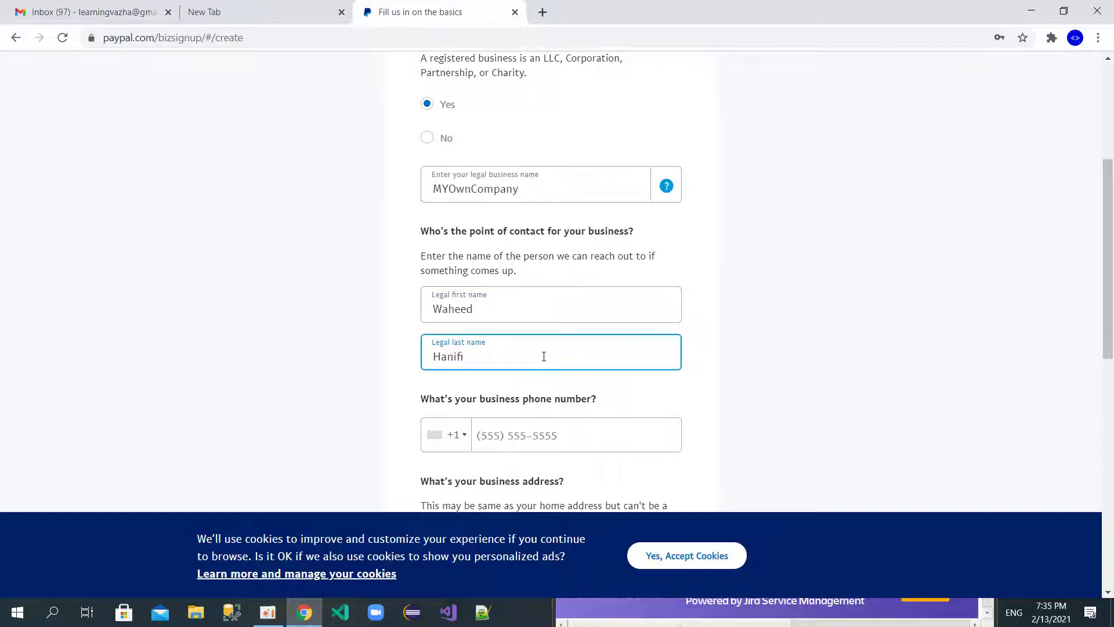
scroll(544, 356, down, 2)
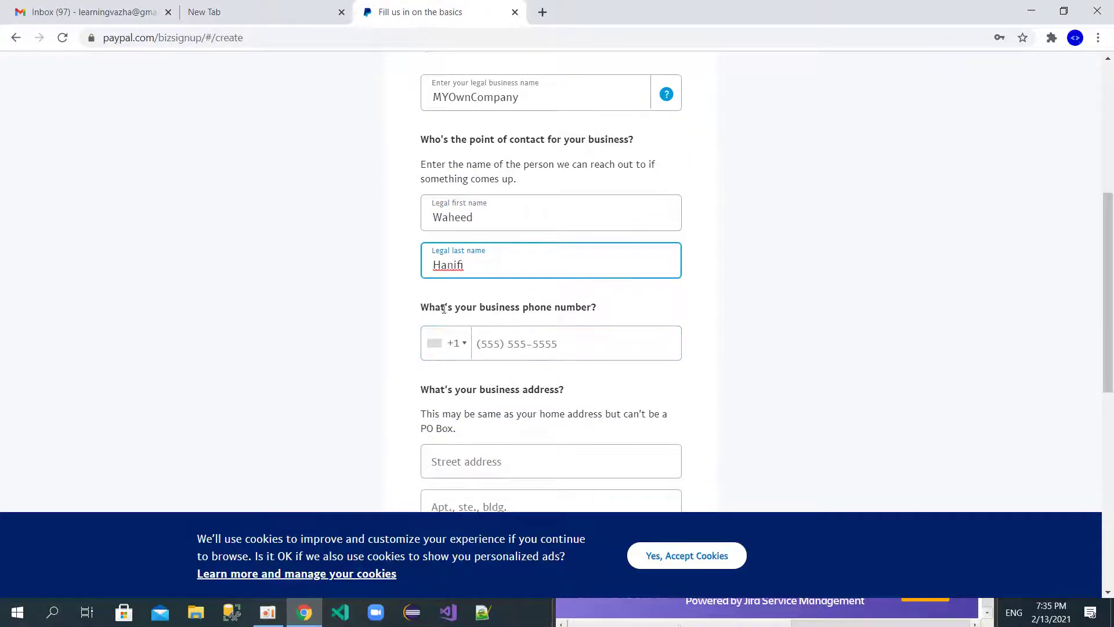
click(458, 350)
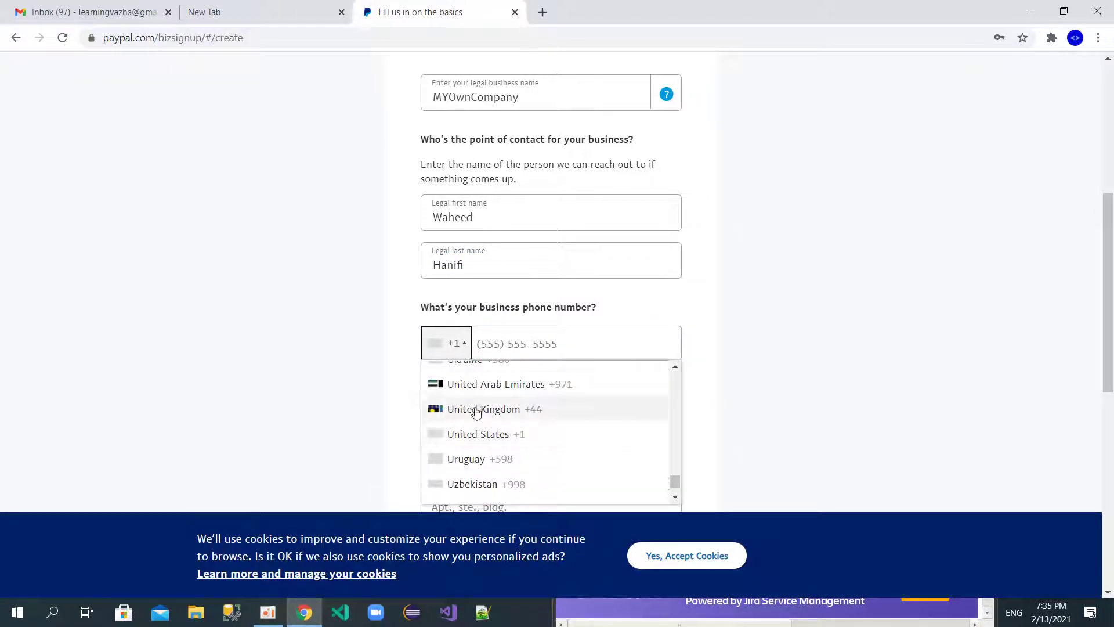
Step: Select the Afghanistan +93 country code and enter the business phone number, correcting a typo
drag(676, 485, 676, 372)
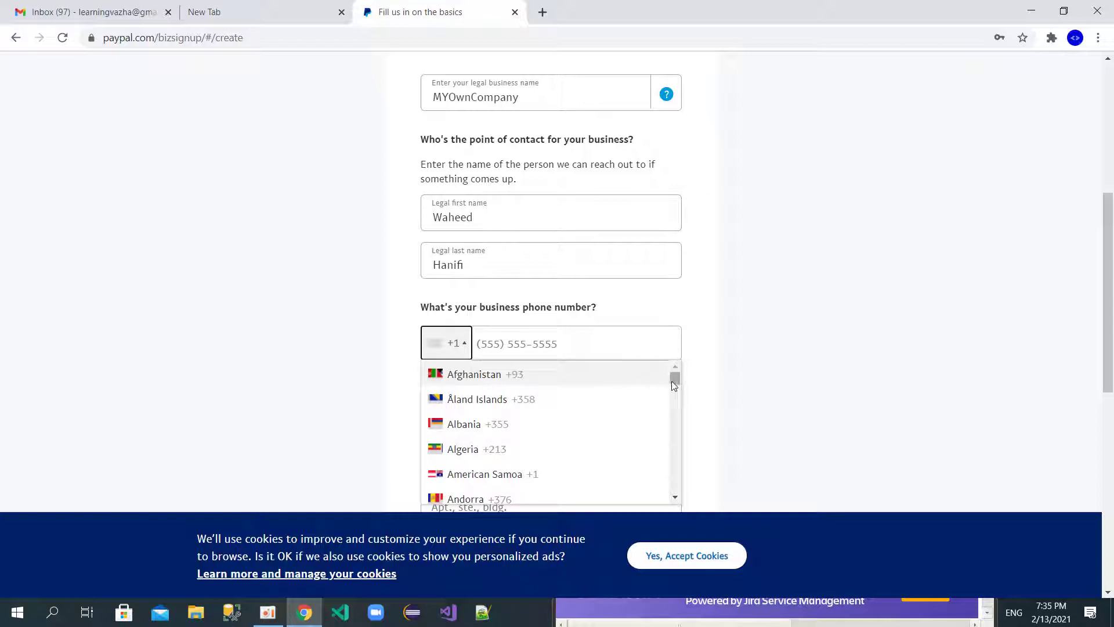
drag(676, 381, 681, 480)
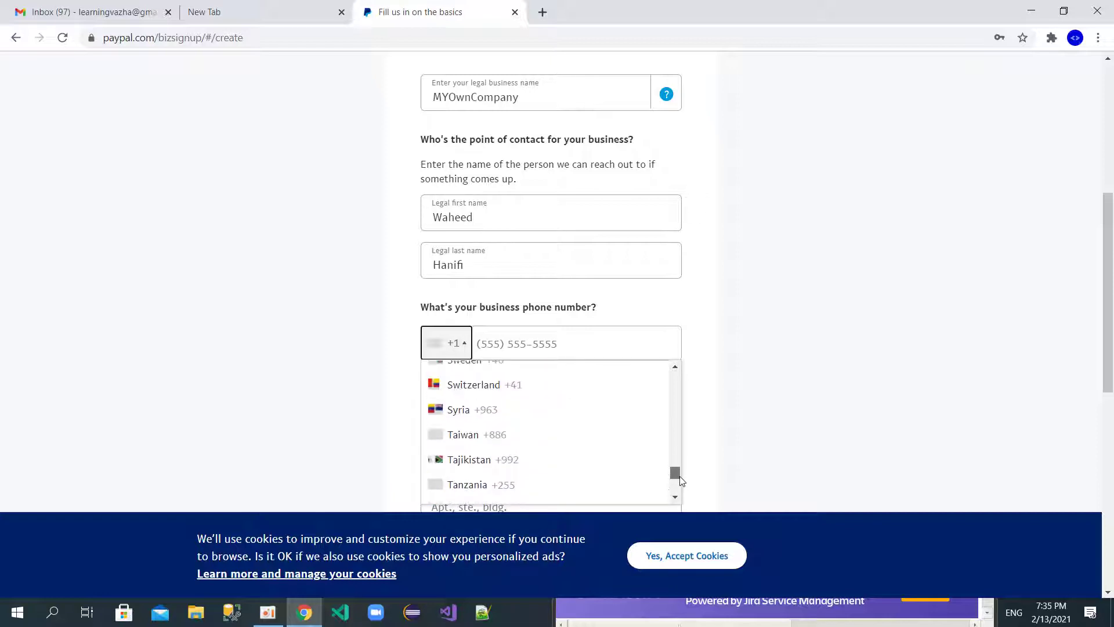
drag(680, 479, 669, 364)
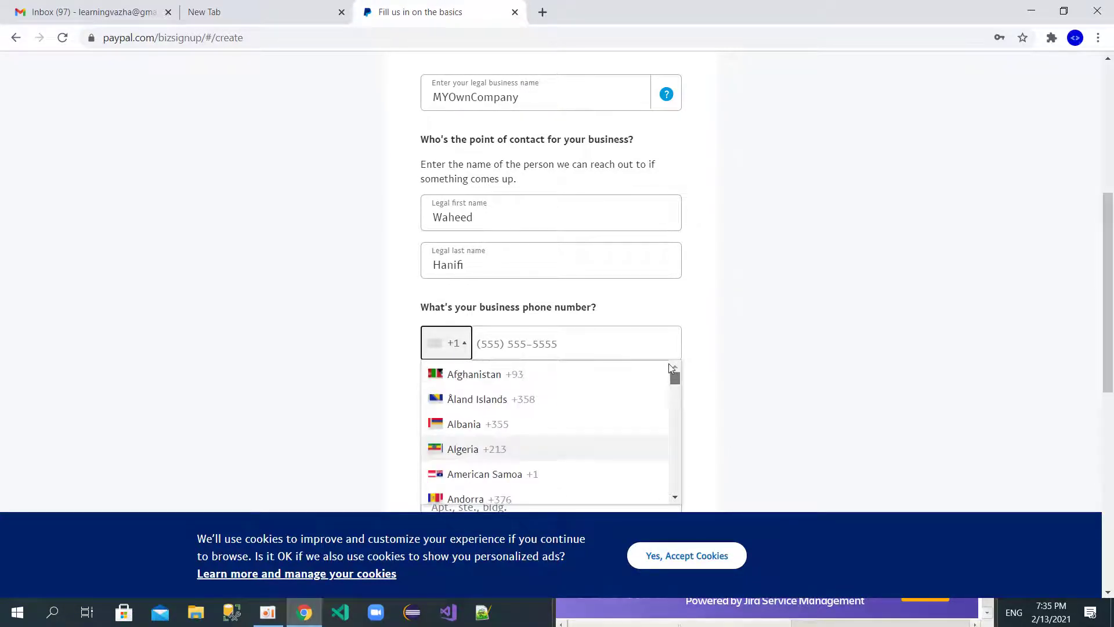
click(536, 373)
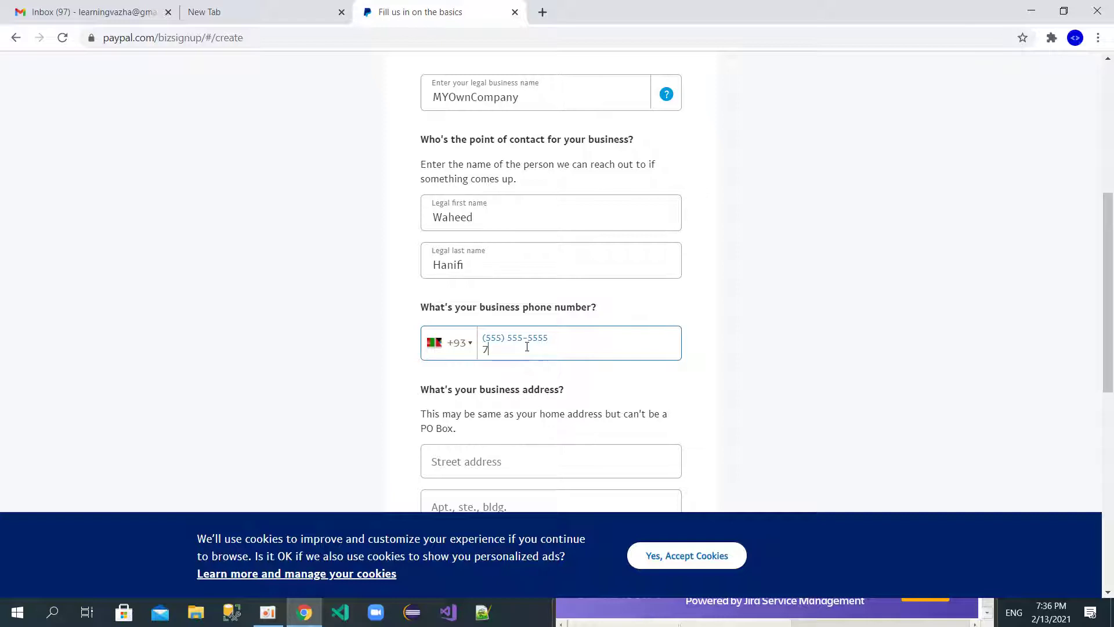
text(888)
text(7)
key(BackSpace)
key(BackSpace)
text(4 7011)
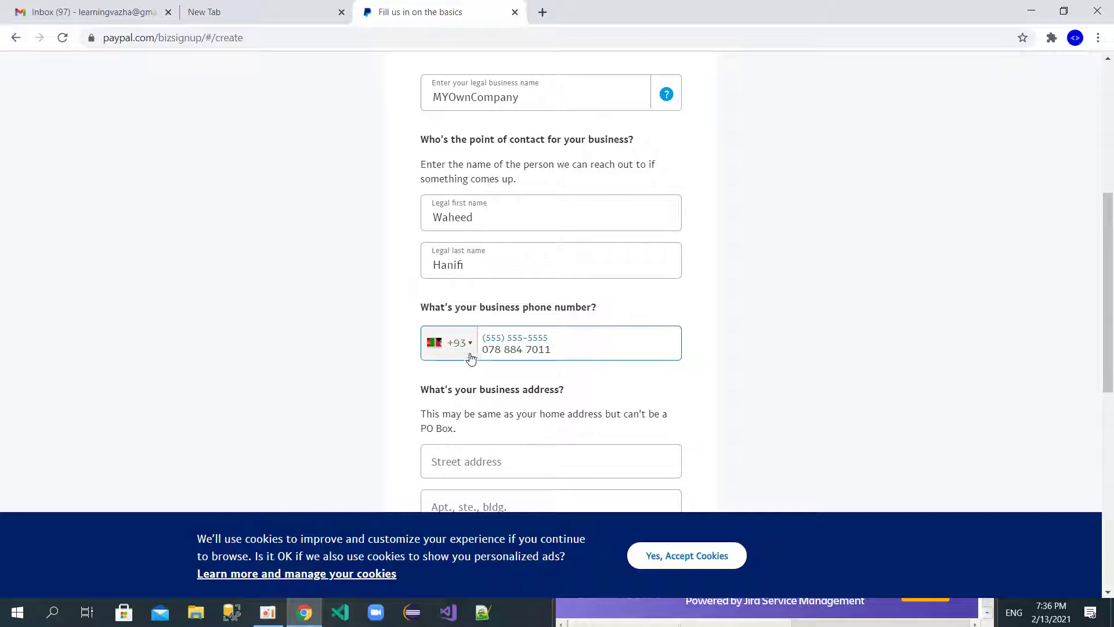
Step: Enter the business street address and move on to the Apt., ste., bldg. line
scroll(343, 387, down, 3)
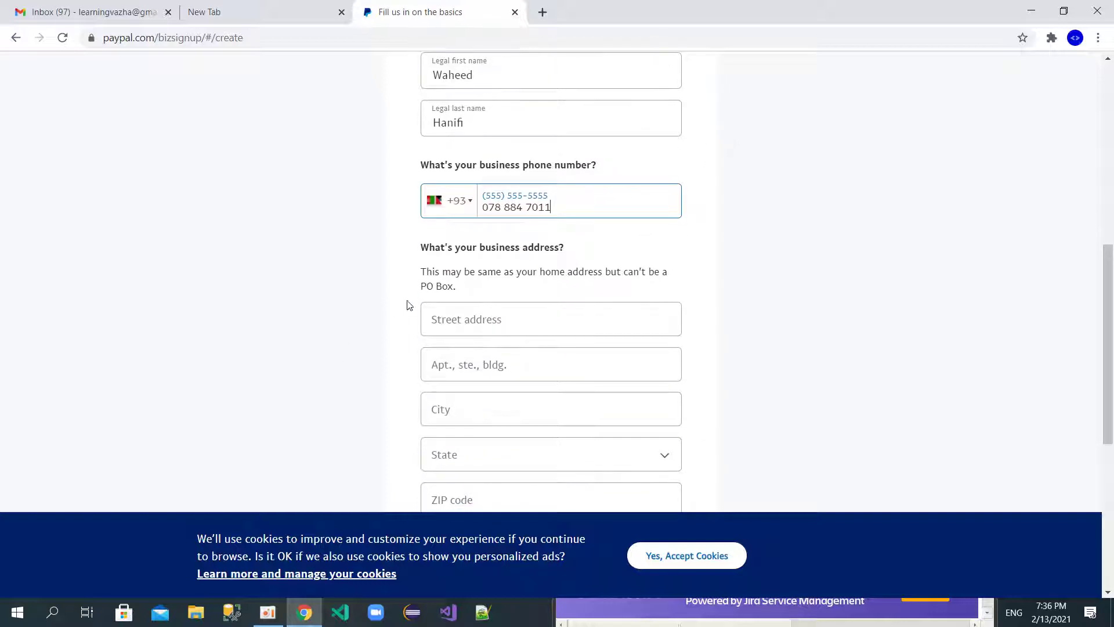
click(495, 319)
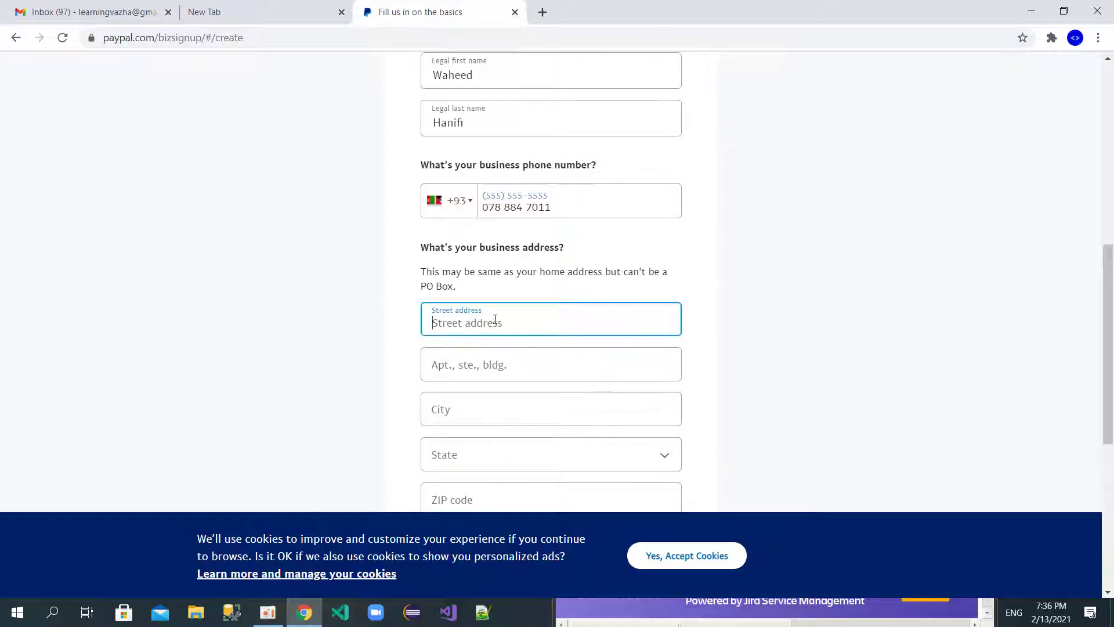
text(Masood sqaure)
key(Tab)
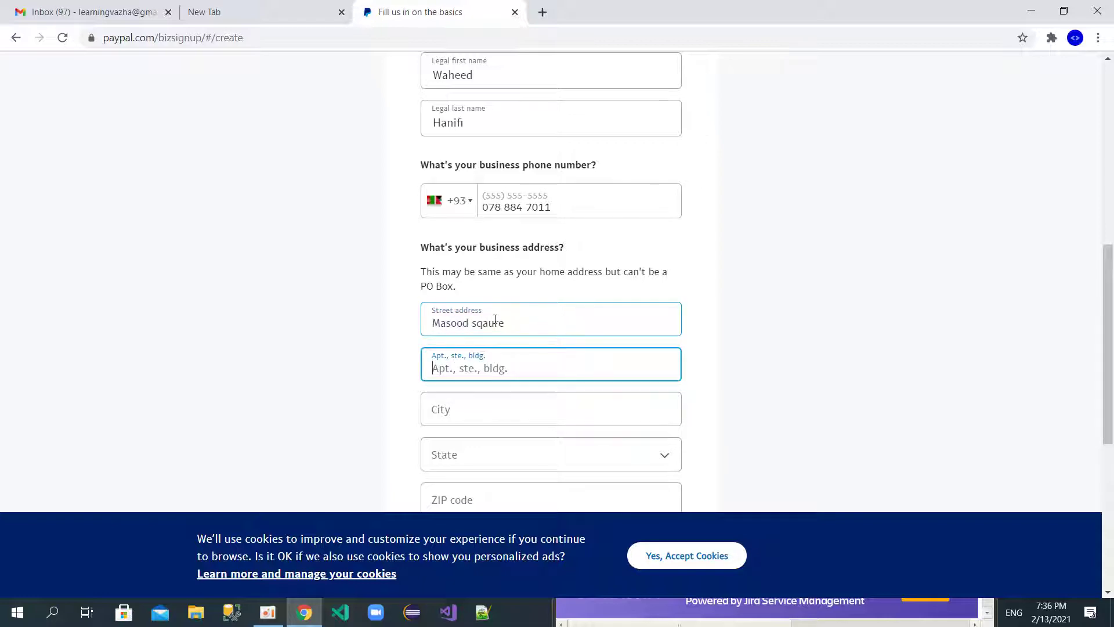
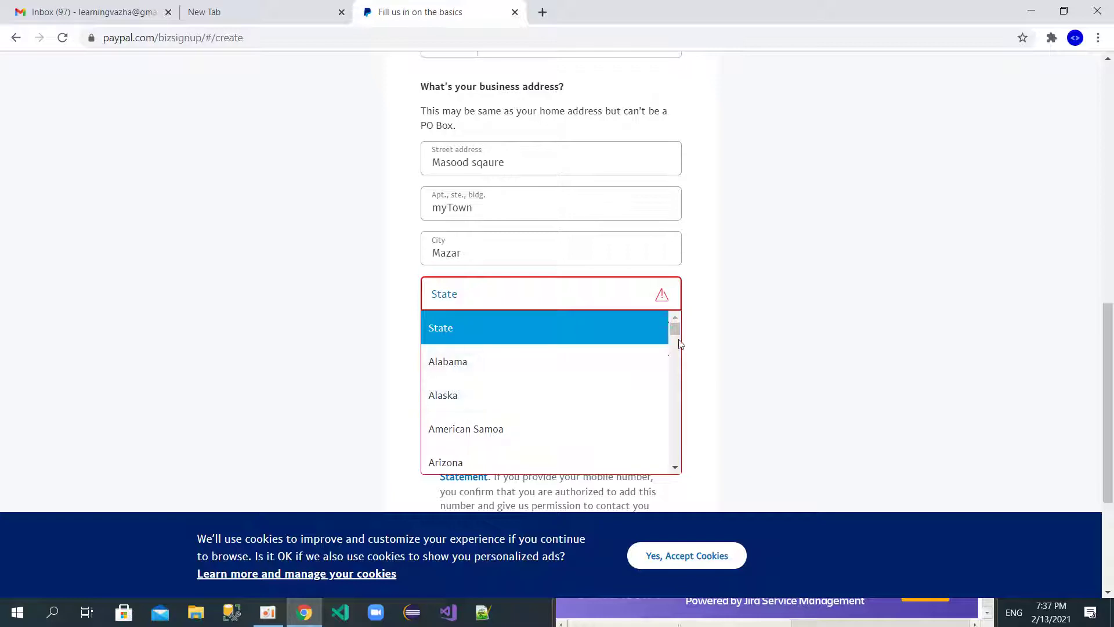
Step: Pick Illinois as the business state and type a ZIP code starting with 17
drag(674, 330, 671, 371)
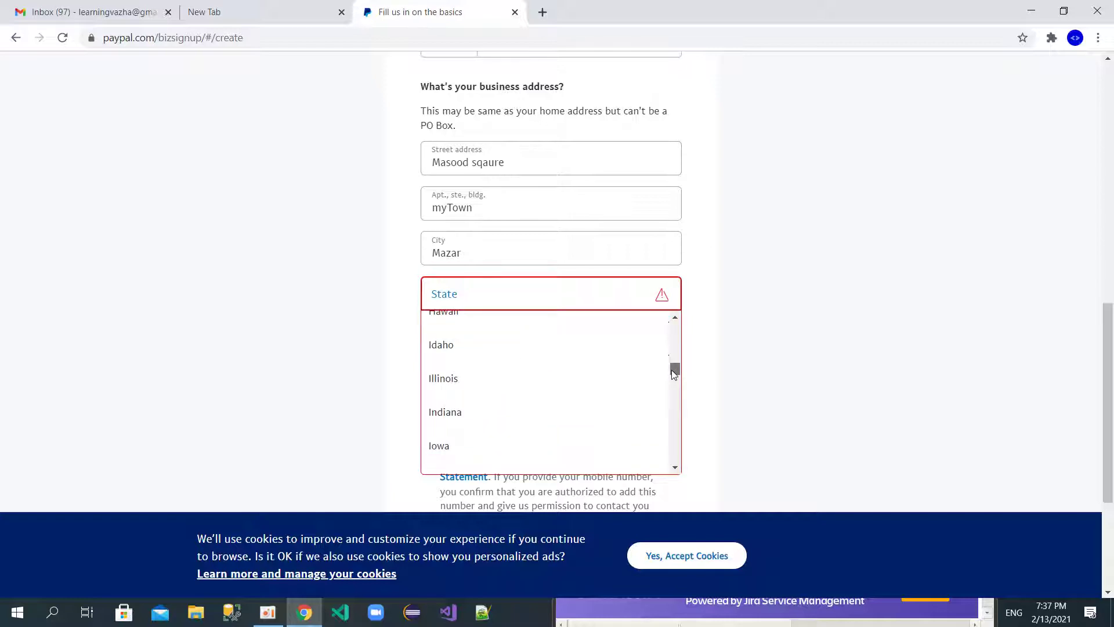
click(565, 386)
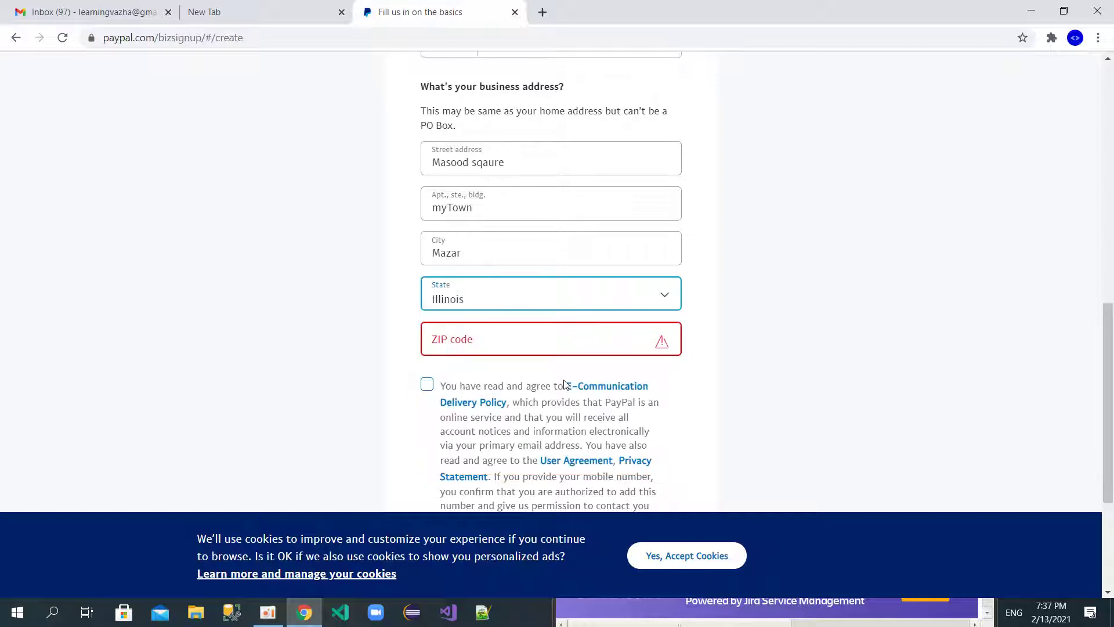
click(493, 343)
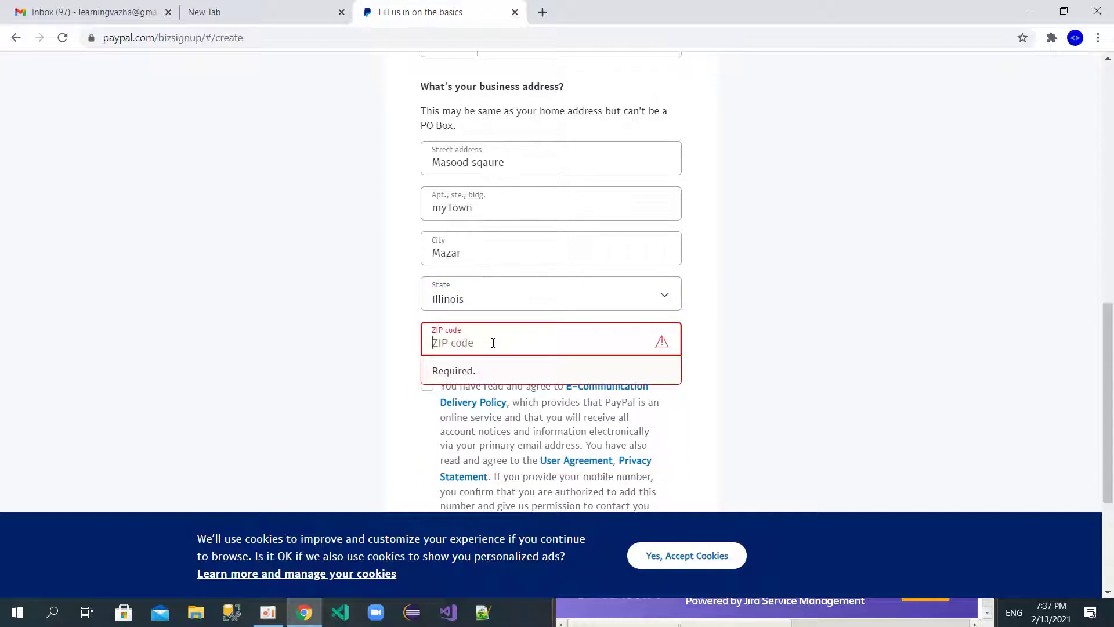
text(1702)
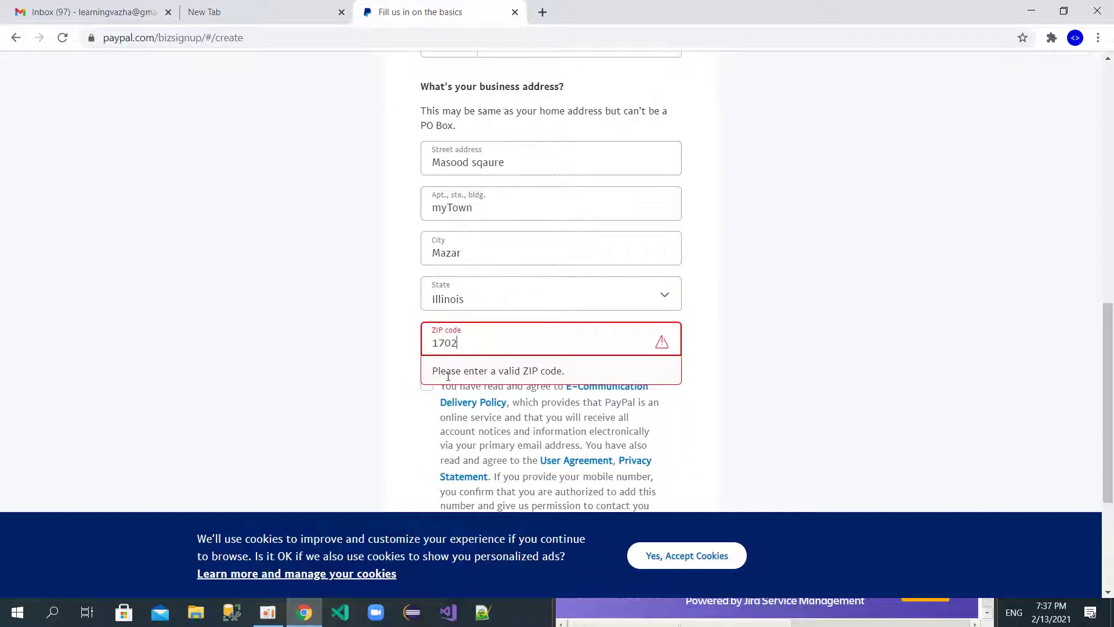
click(361, 390)
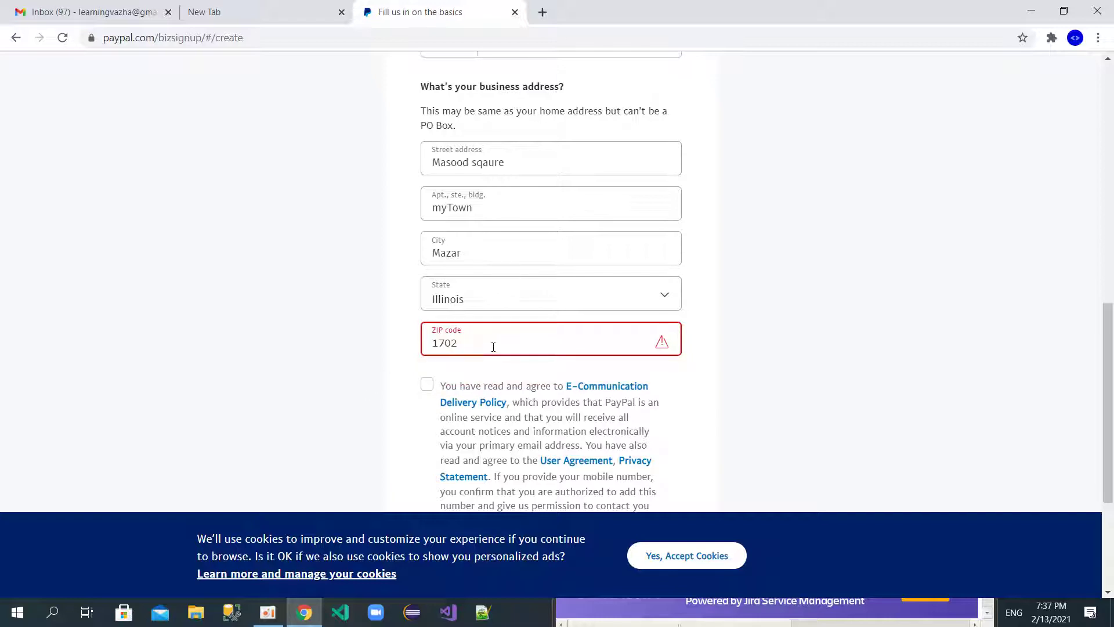
click(452, 335)
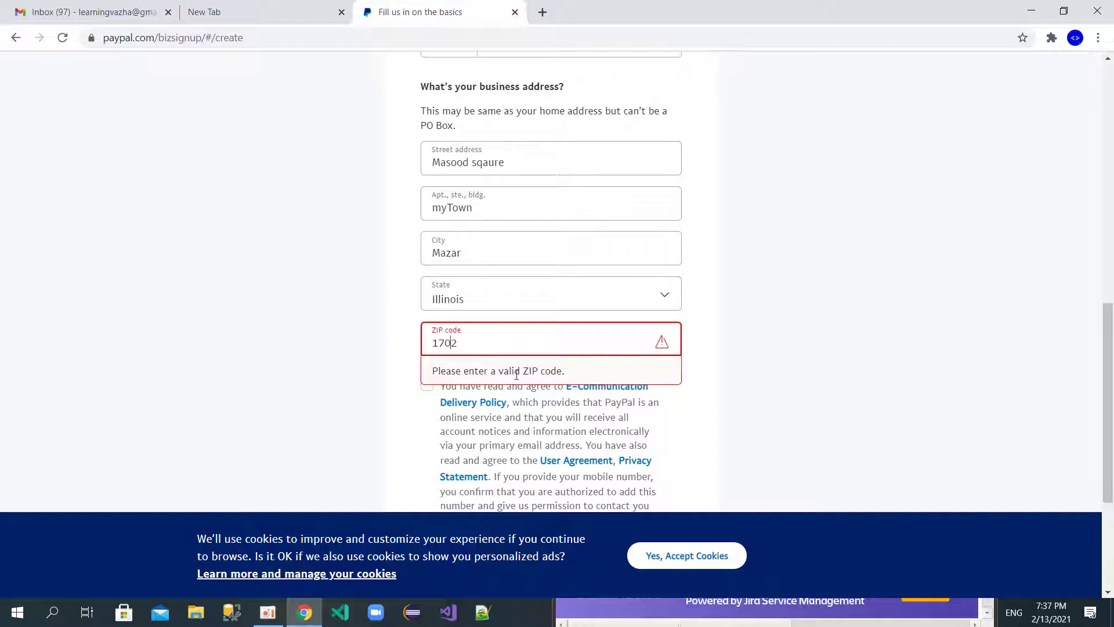
Step: Switch the state to West Virginia and accept the e-communication and user agreement terms
click(665, 301)
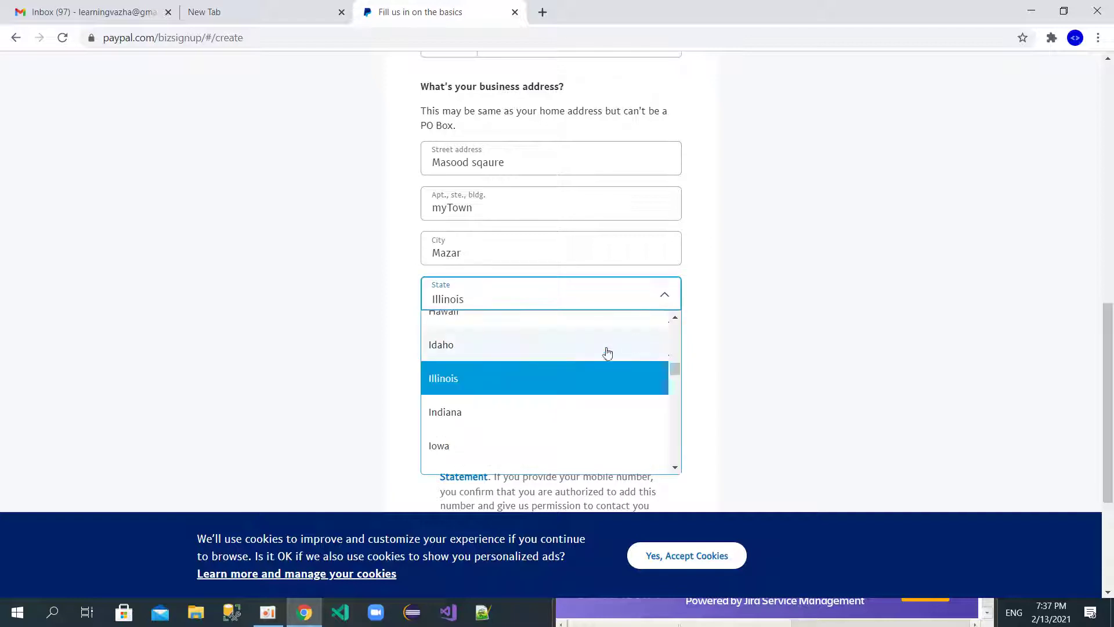
scroll(585, 362, down, 15)
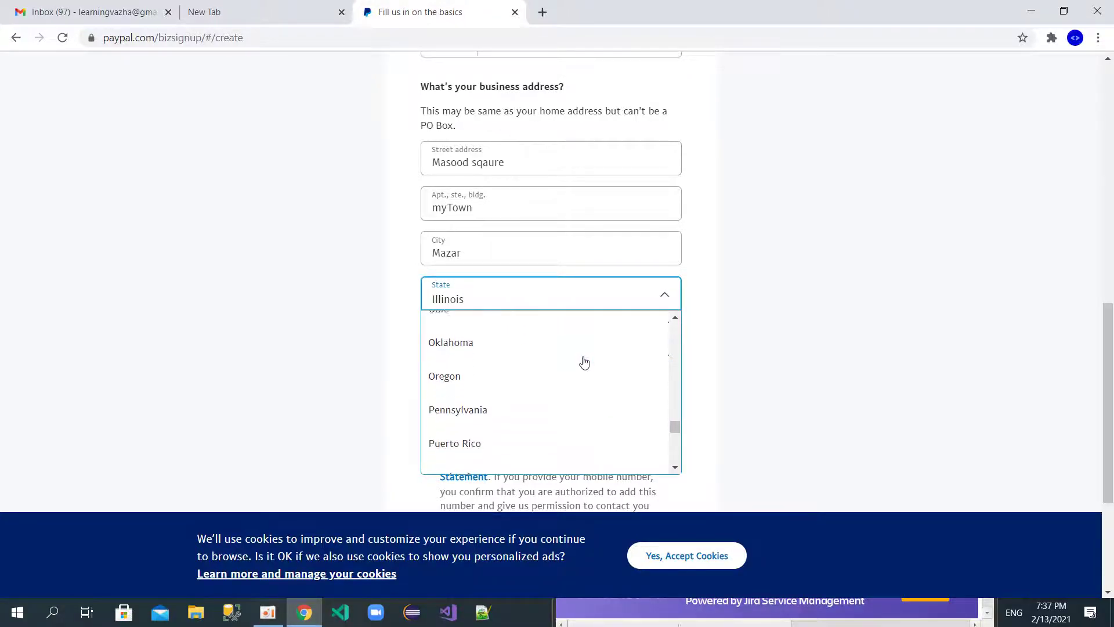
scroll(585, 362, down, 5)
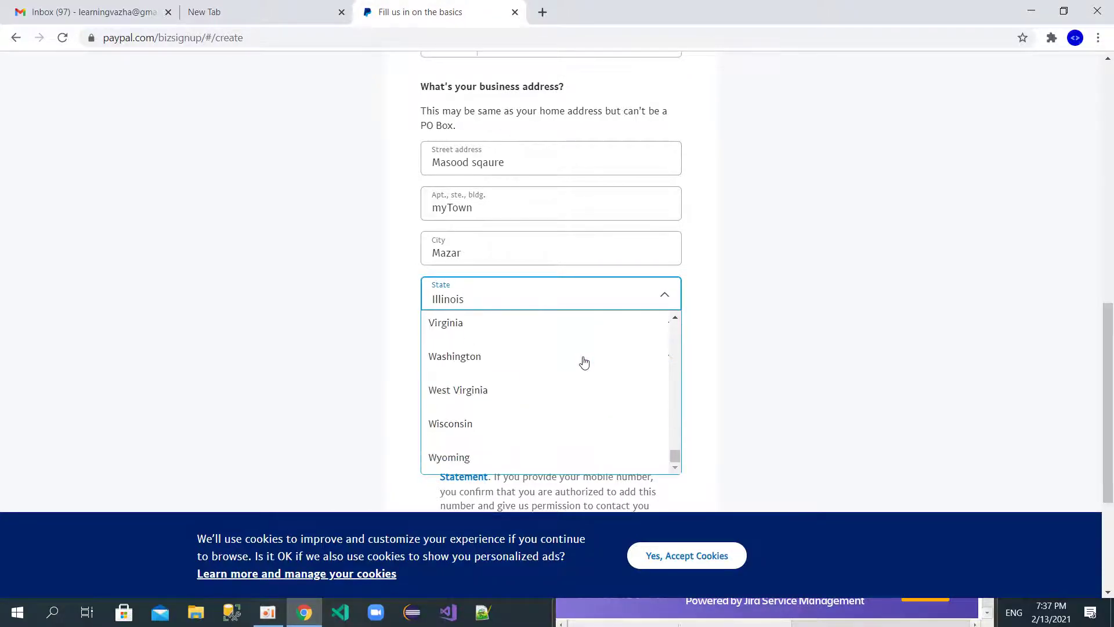
click(536, 403)
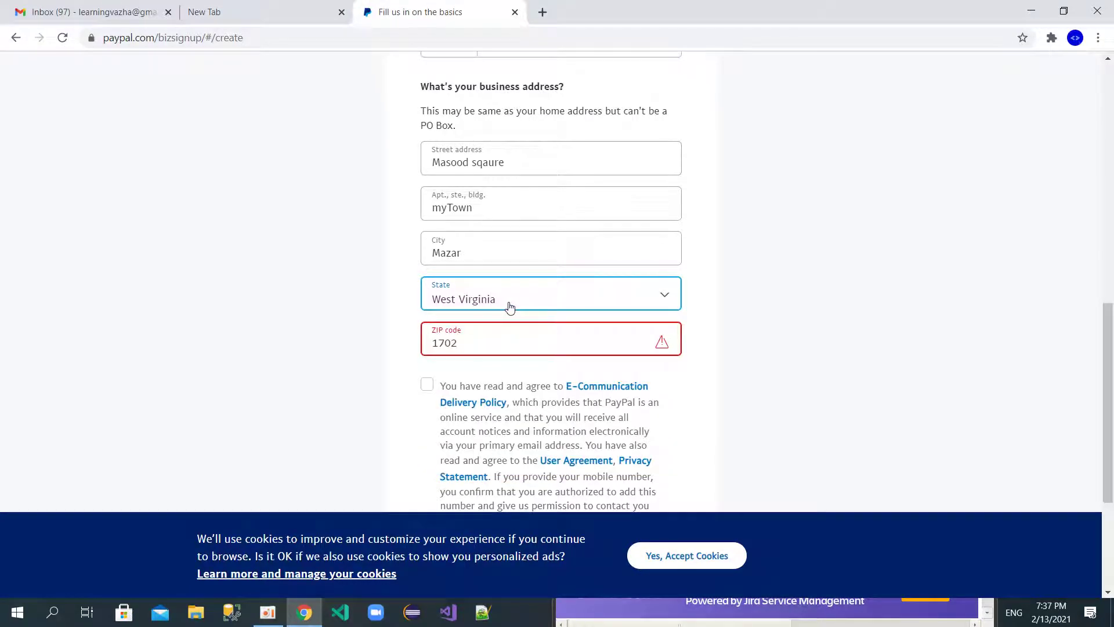
click(427, 385)
scroll(399, 431, down, 4)
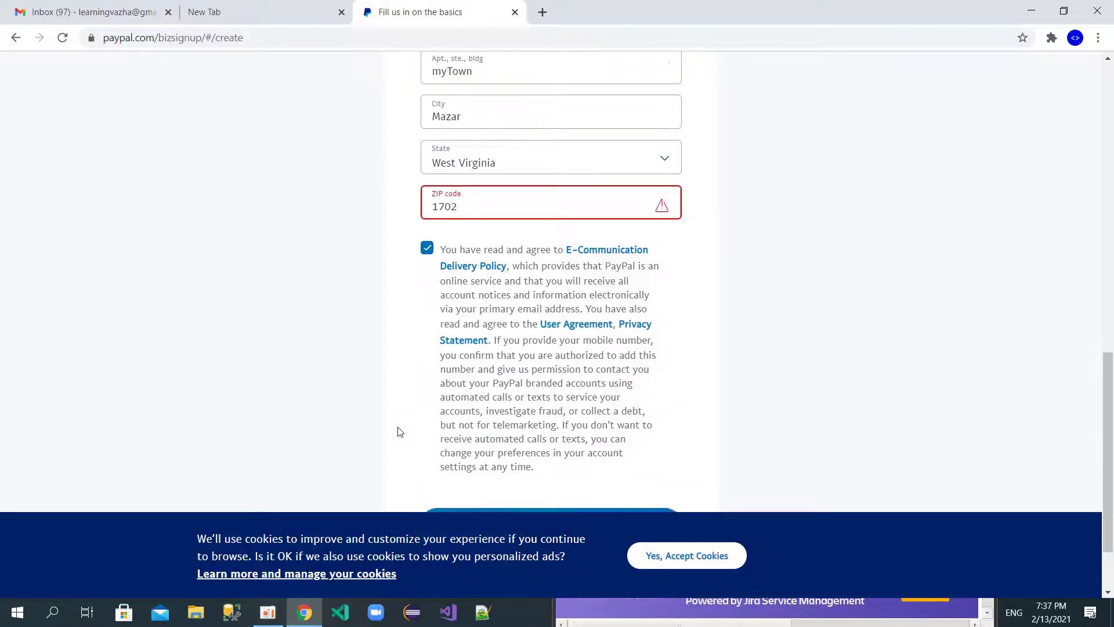
scroll(399, 431, up, 4)
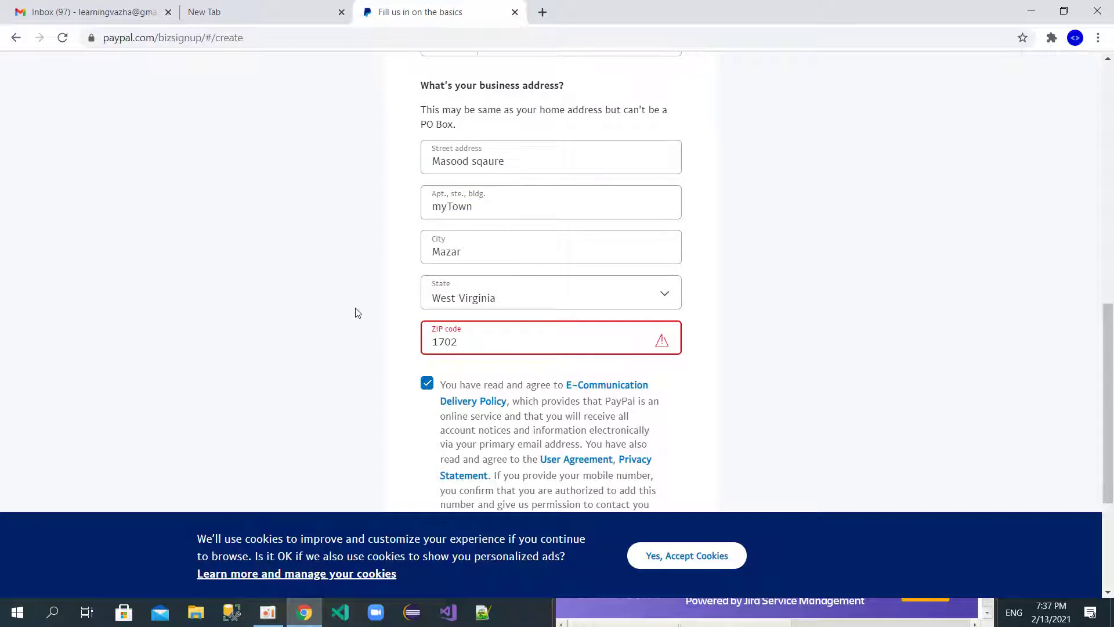
key(super)
key(super)
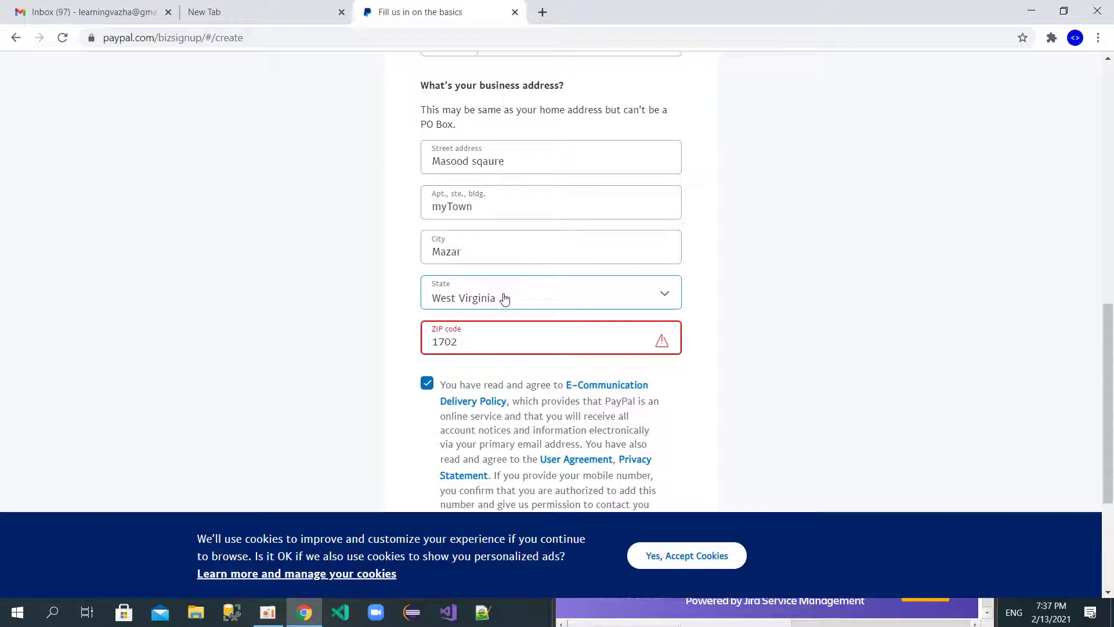
key(super)
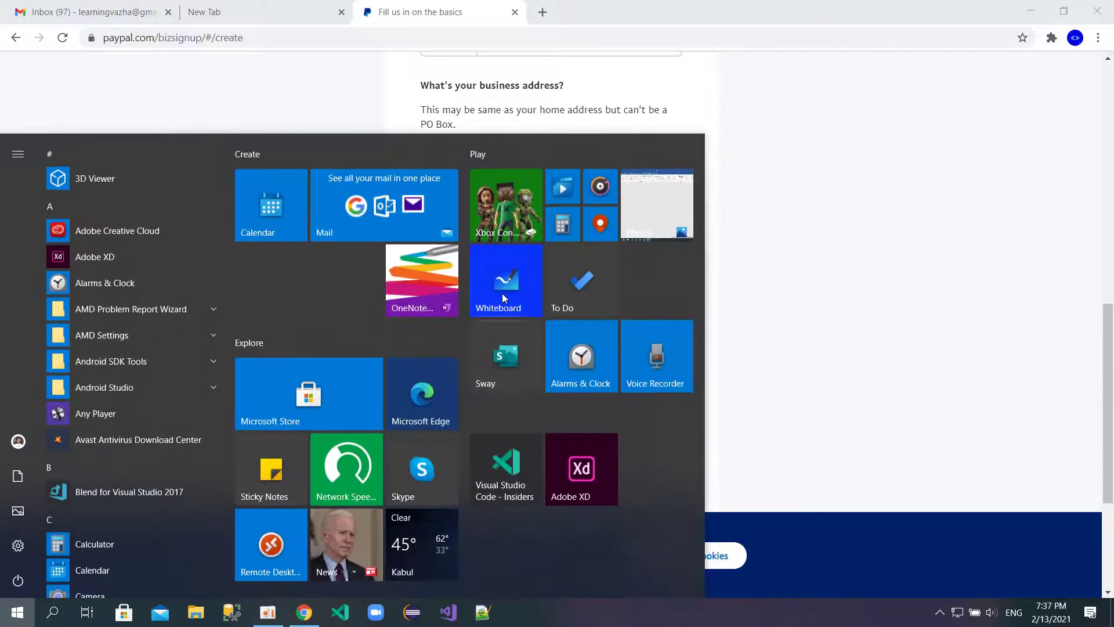
Step: Search Google for 'west virginia zip codes' in a new Chrome tab
text(west)
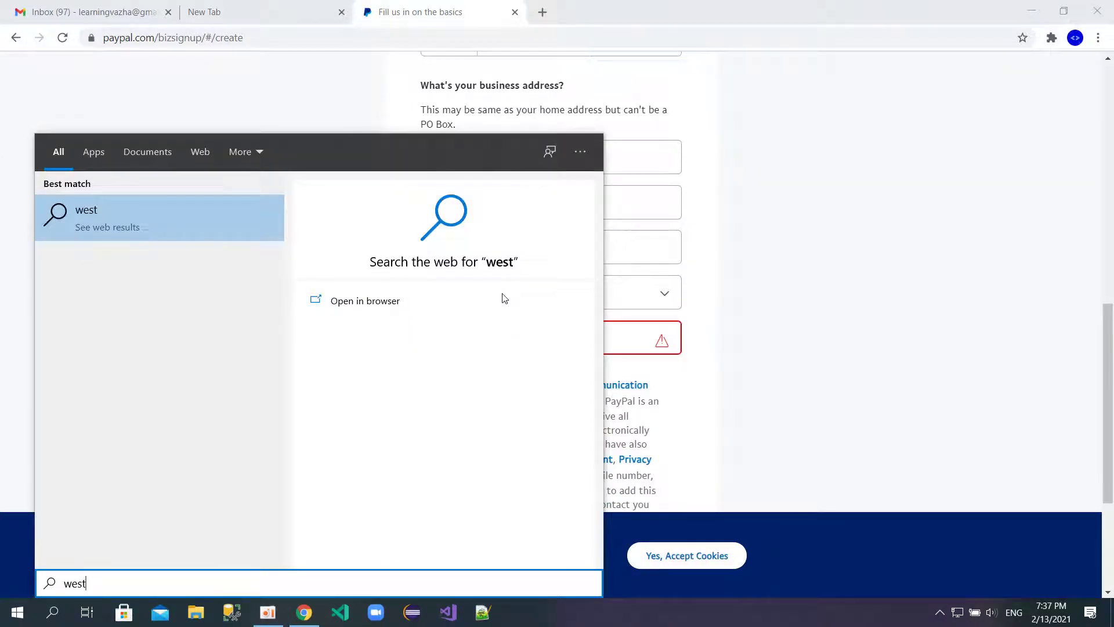
key(Escape)
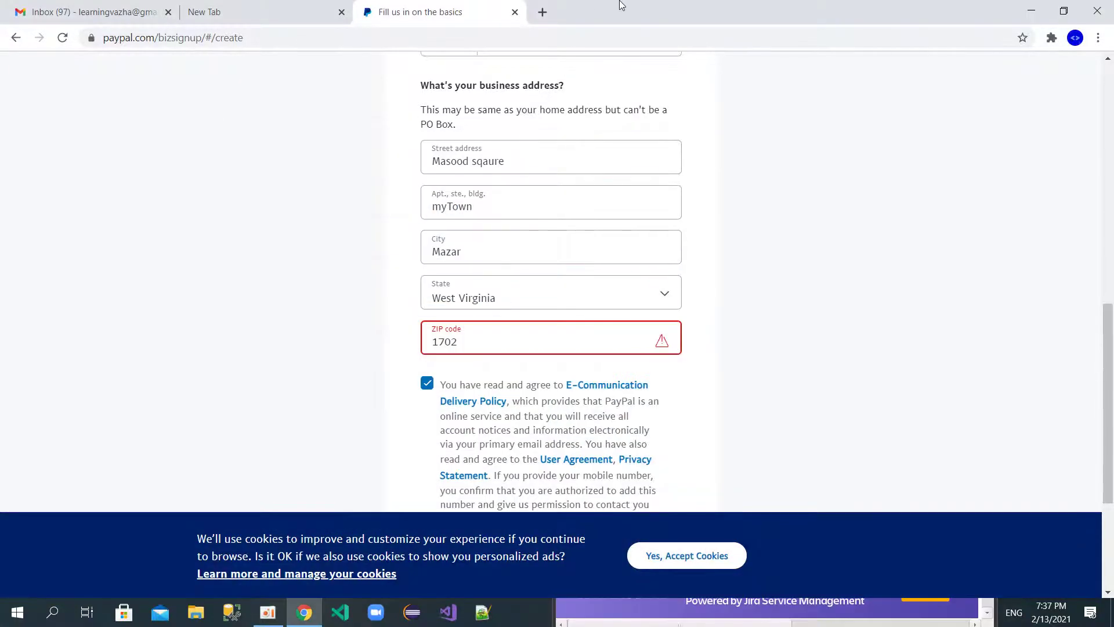
click(543, 12)
text(west)
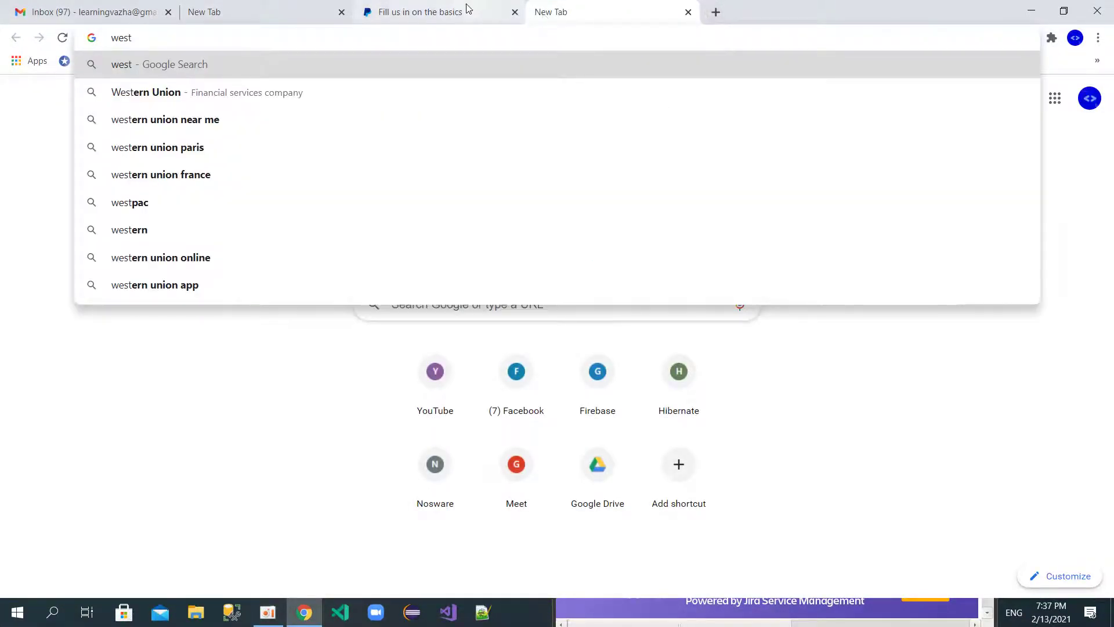
click(467, 9)
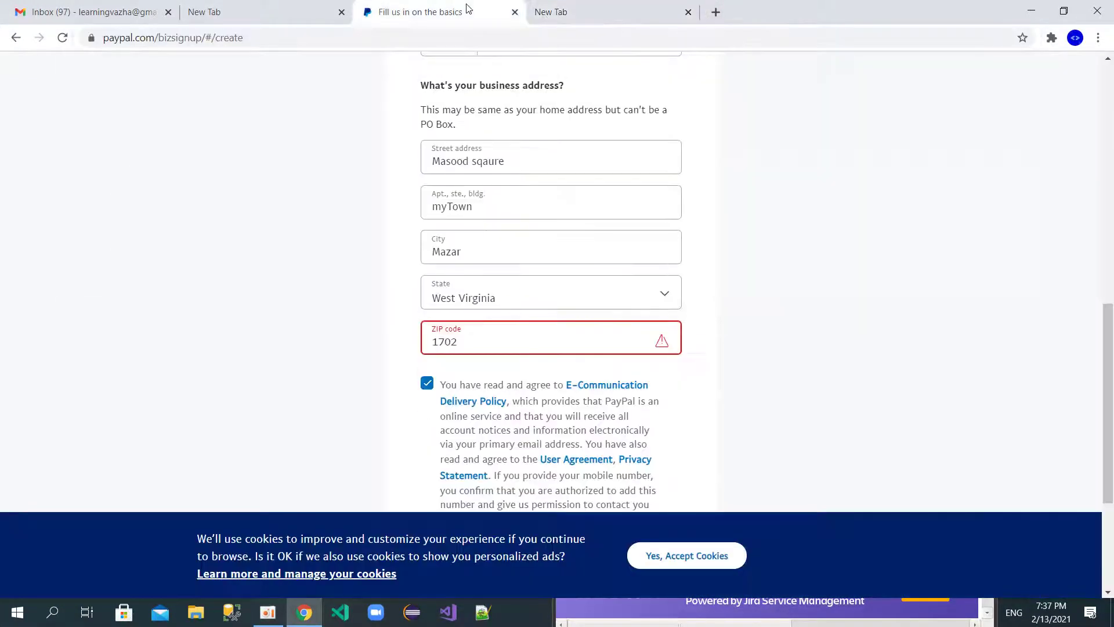
click(567, 13)
text(mb)
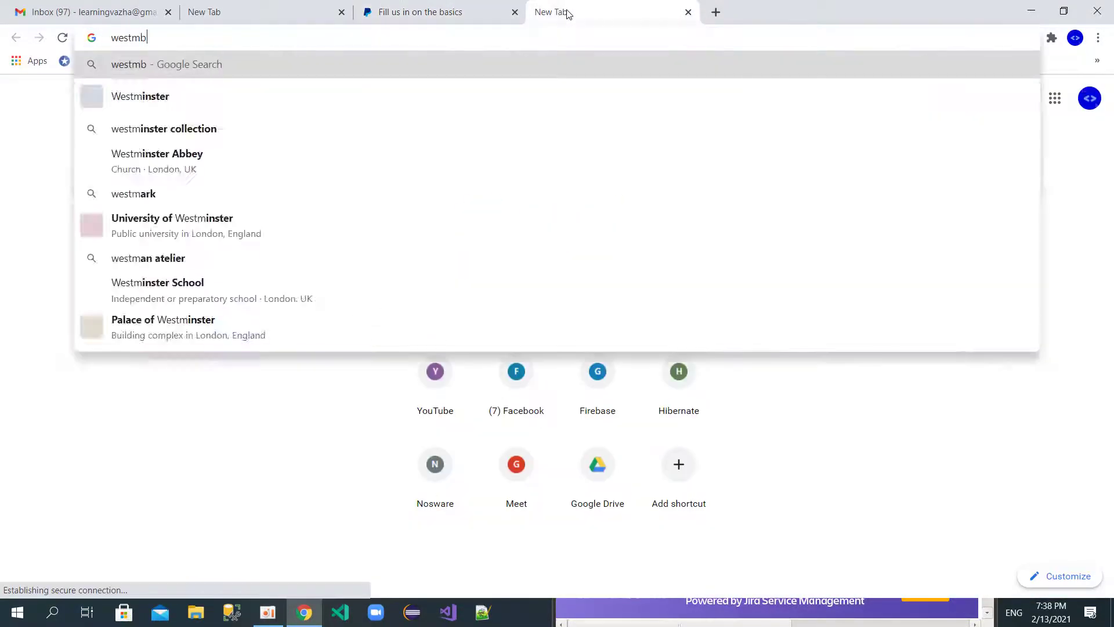
key(BackSpace)
key(BackSpace)
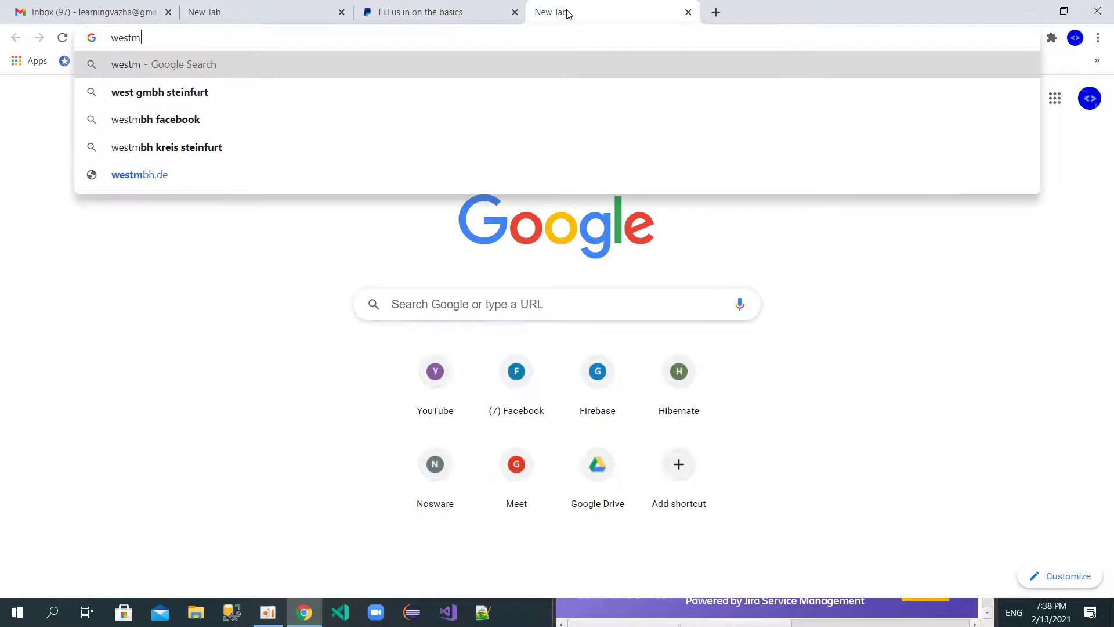
text(viri)
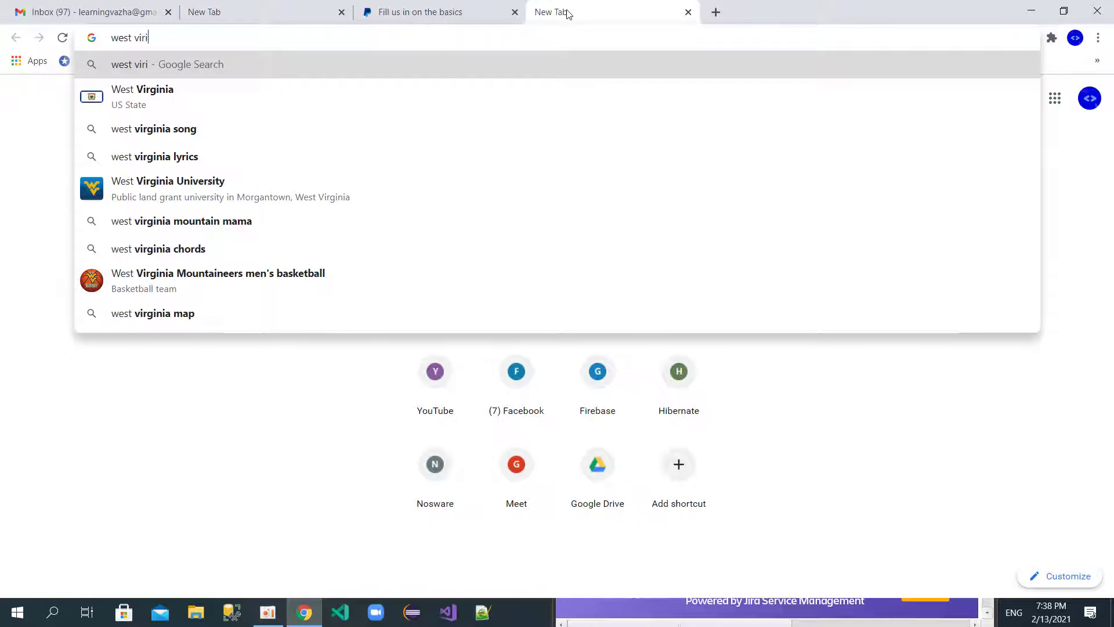
key(Down)
text(zi)
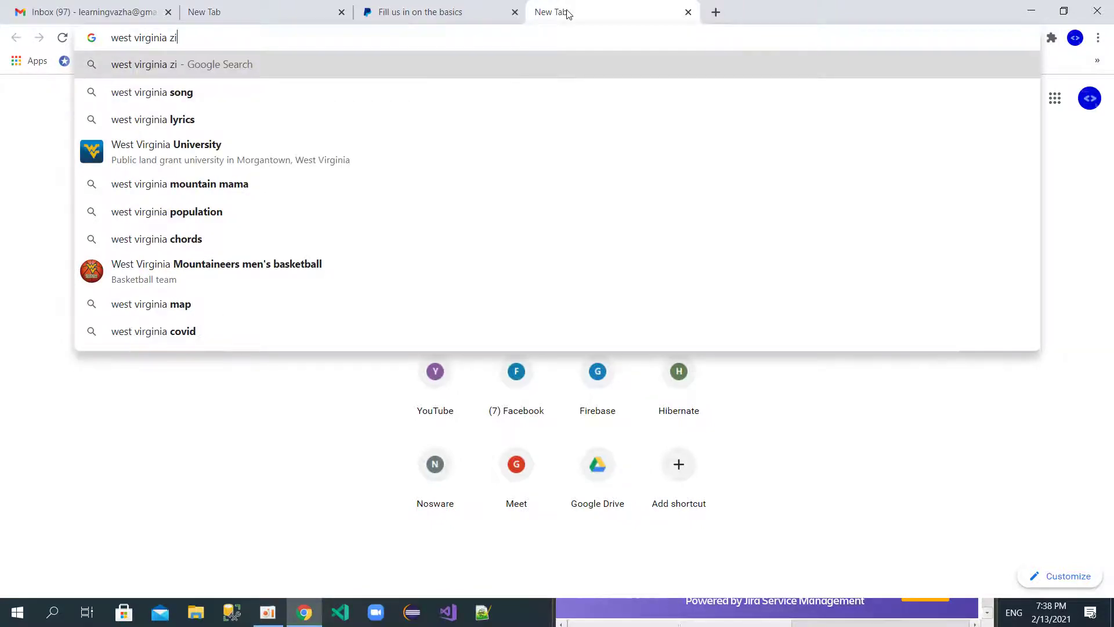
text(p codes)
key(Return)
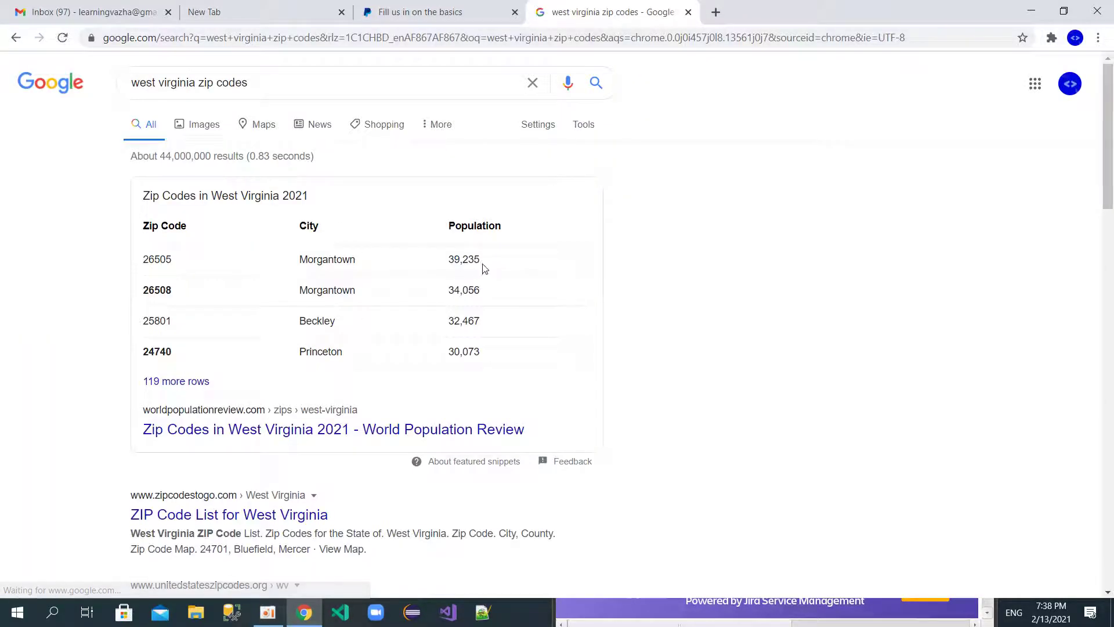
Step: Select the Morgantown zip 26505 in the results table and return to the PayPal tab
drag(177, 263, 149, 265)
click(187, 270)
click(176, 264)
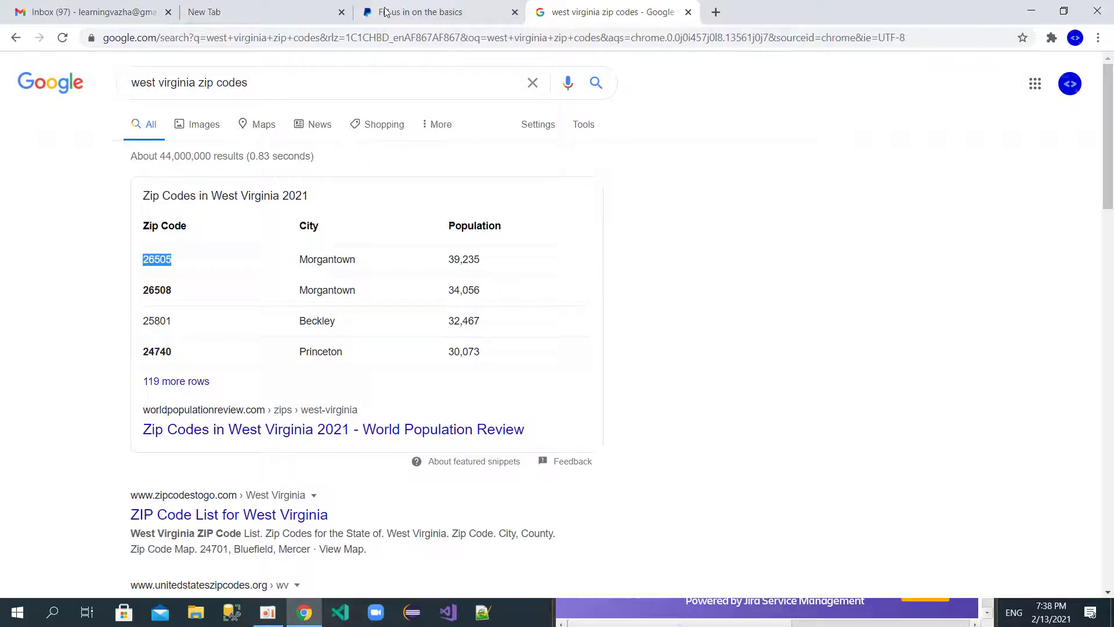
click(387, 13)
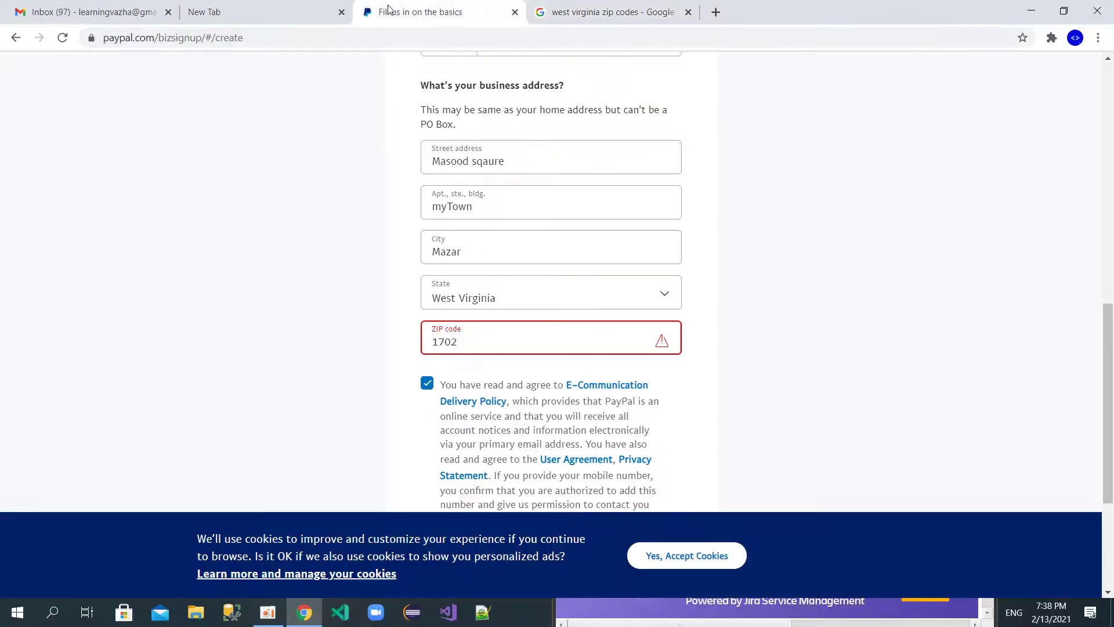
Step: Paste 26505 over the invalid ZIP and choose Agree and Create Account
double_click(483, 338)
text(26505)
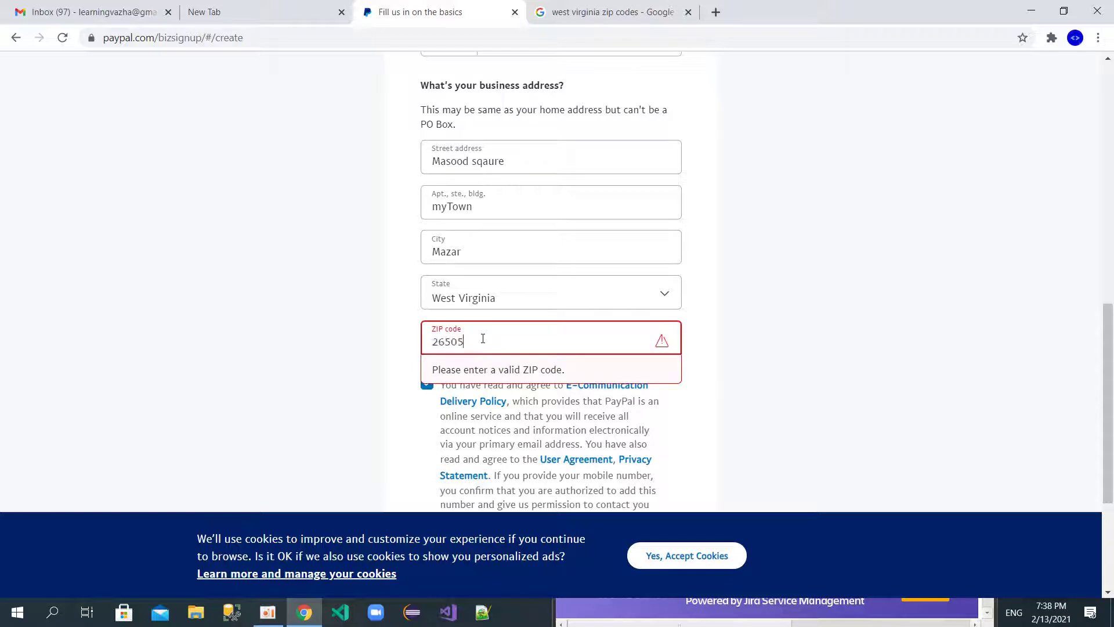
click(342, 363)
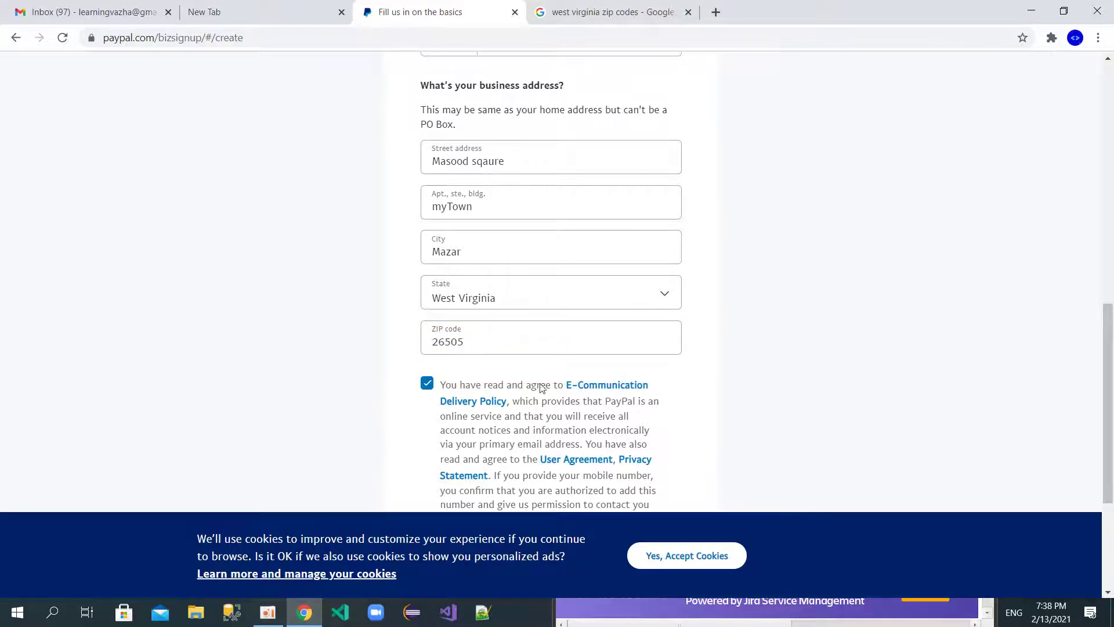
scroll(515, 268, down, 2)
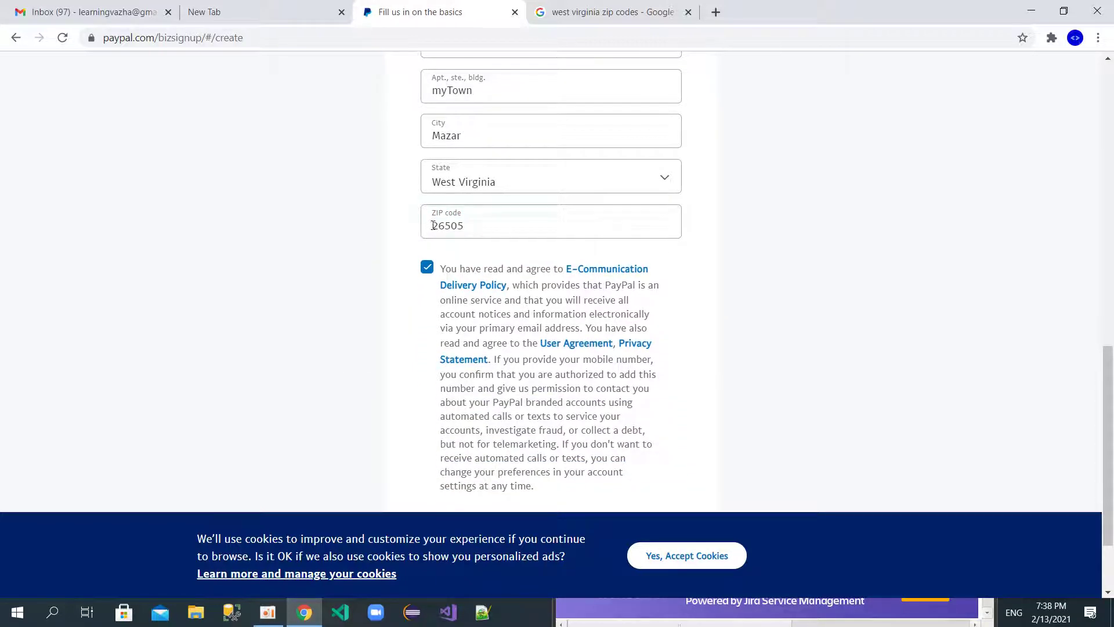
scroll(347, 292, down, 2)
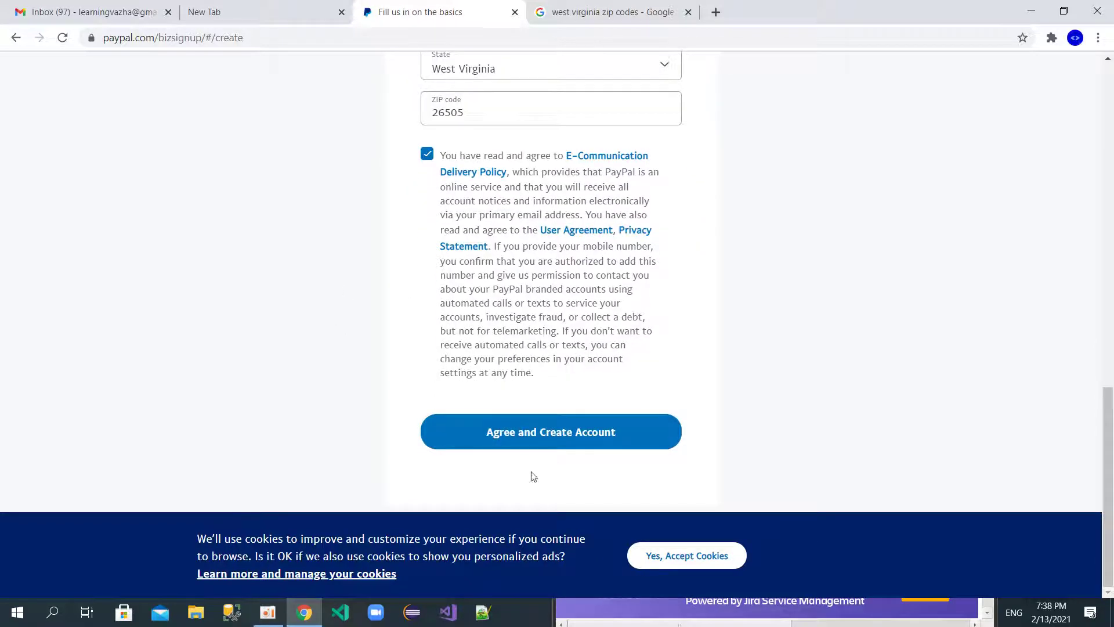
click(535, 430)
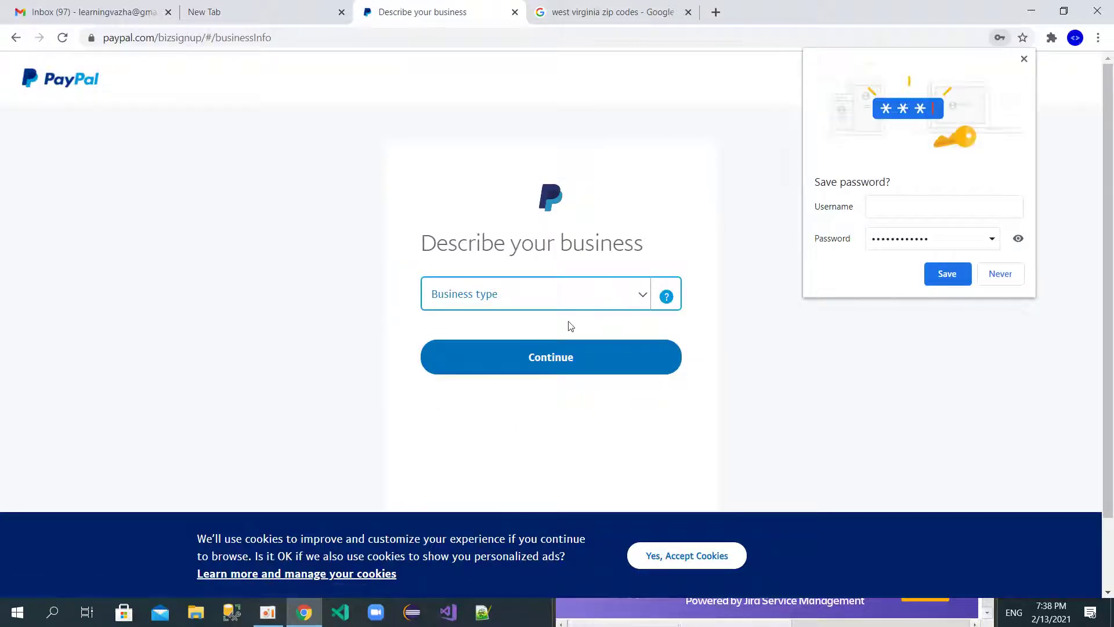
Step: Dismiss the save-password offer and set the business type to Individual/Sole Proprietorship
click(991, 279)
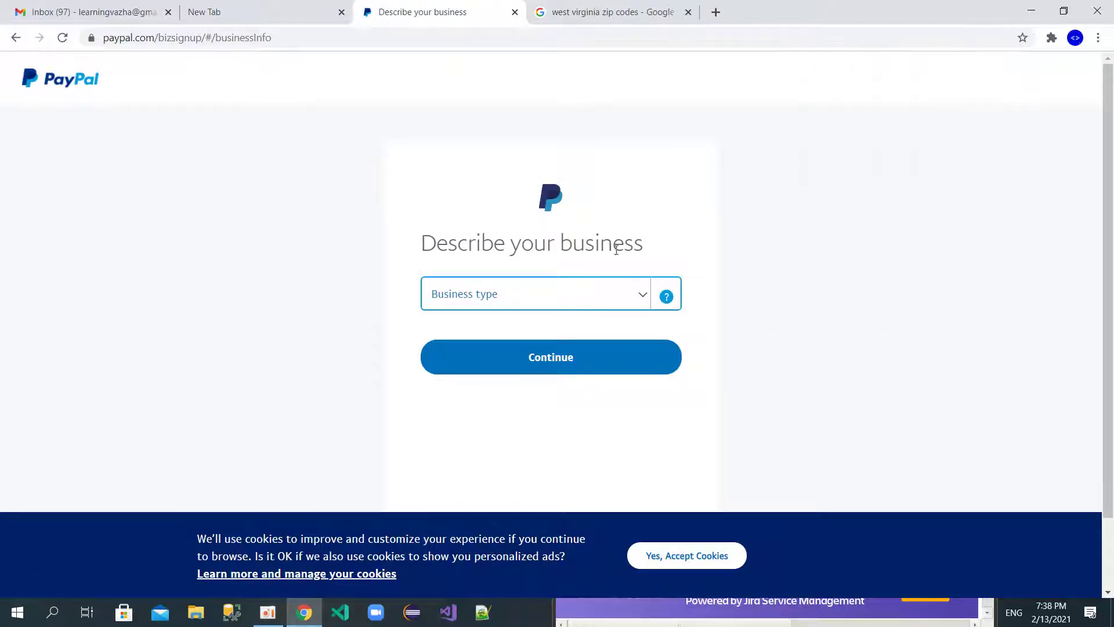
click(642, 306)
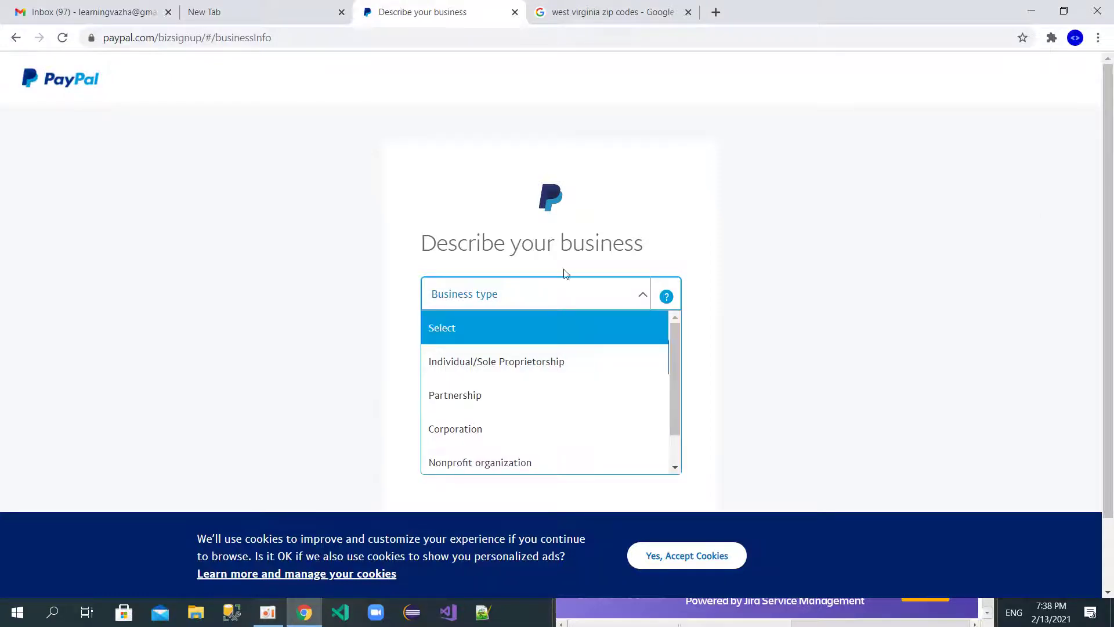
click(558, 296)
click(559, 296)
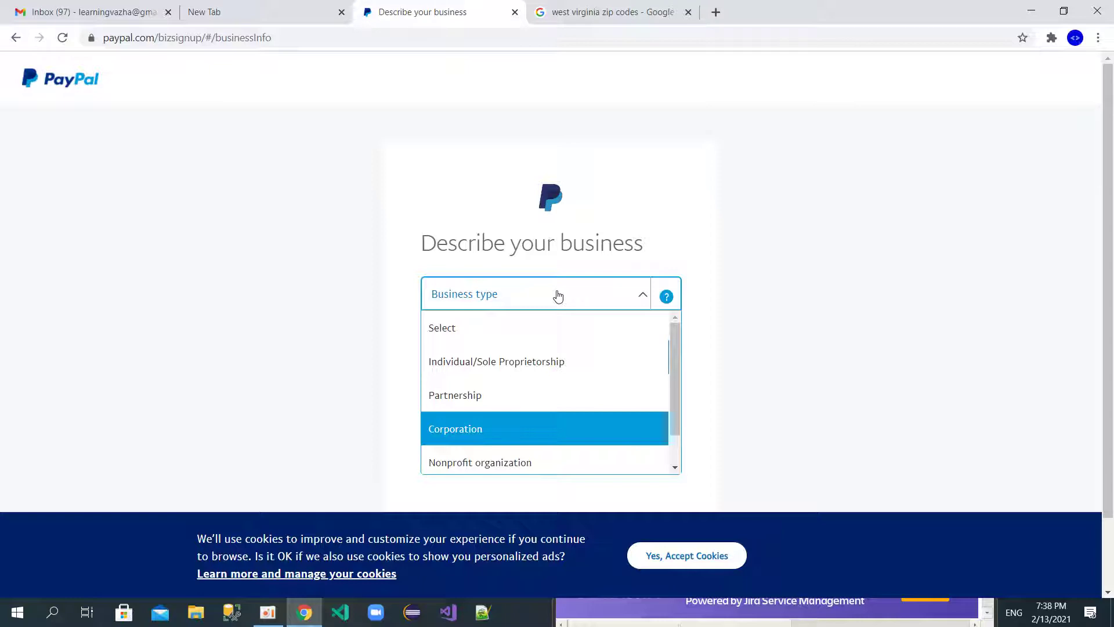
click(496, 422)
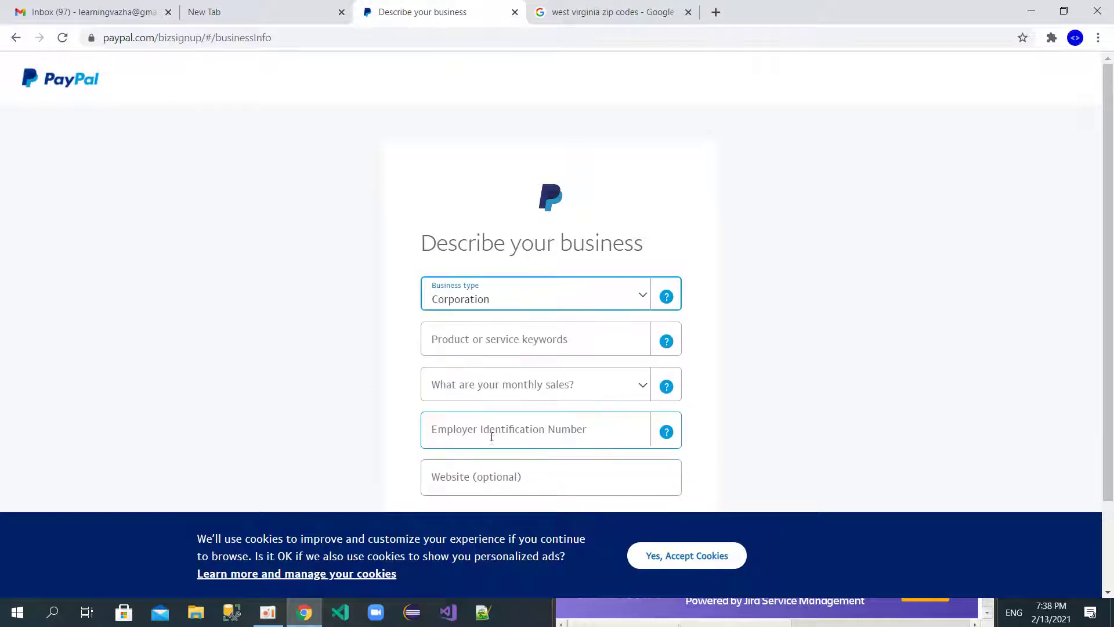
click(637, 300)
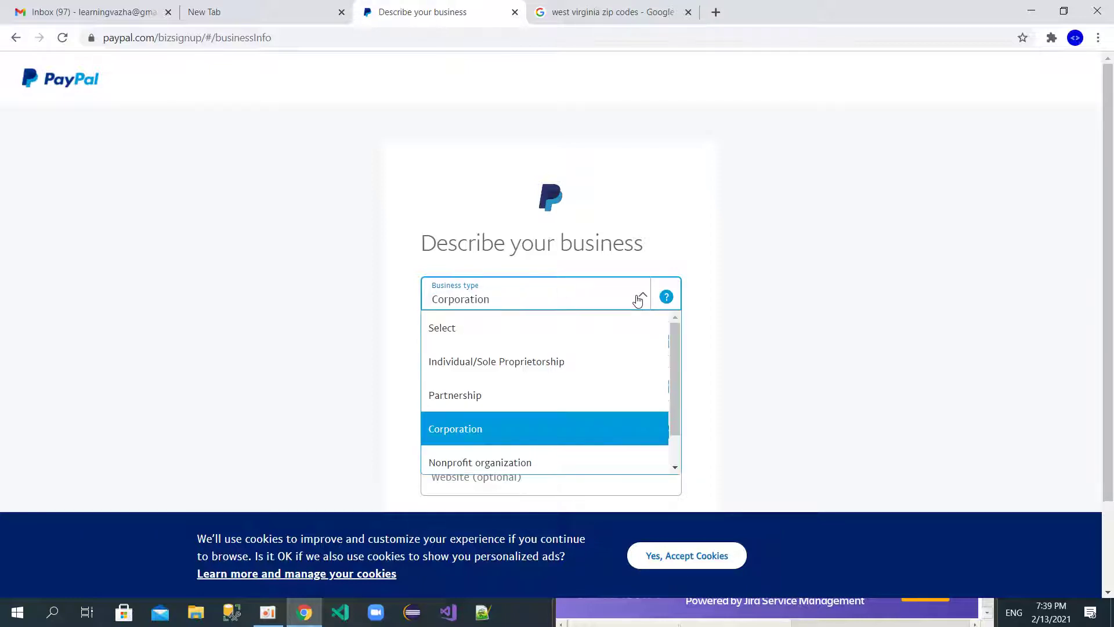
click(533, 361)
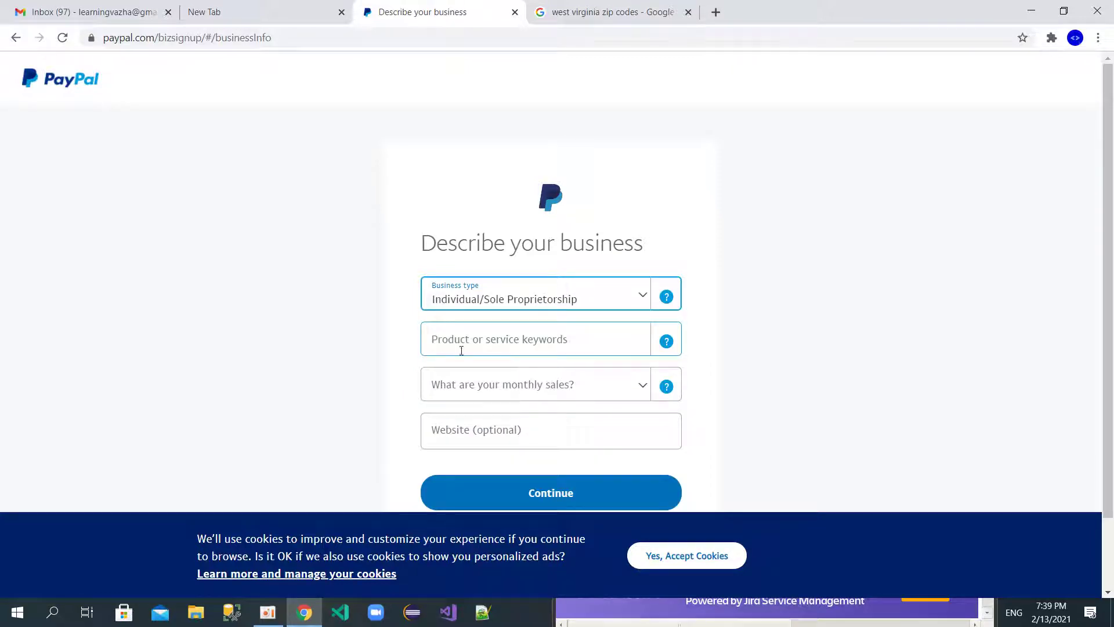
Step: Set the business keyword to Advertising Services and monthly sales to Up to USD $4,999
click(619, 340)
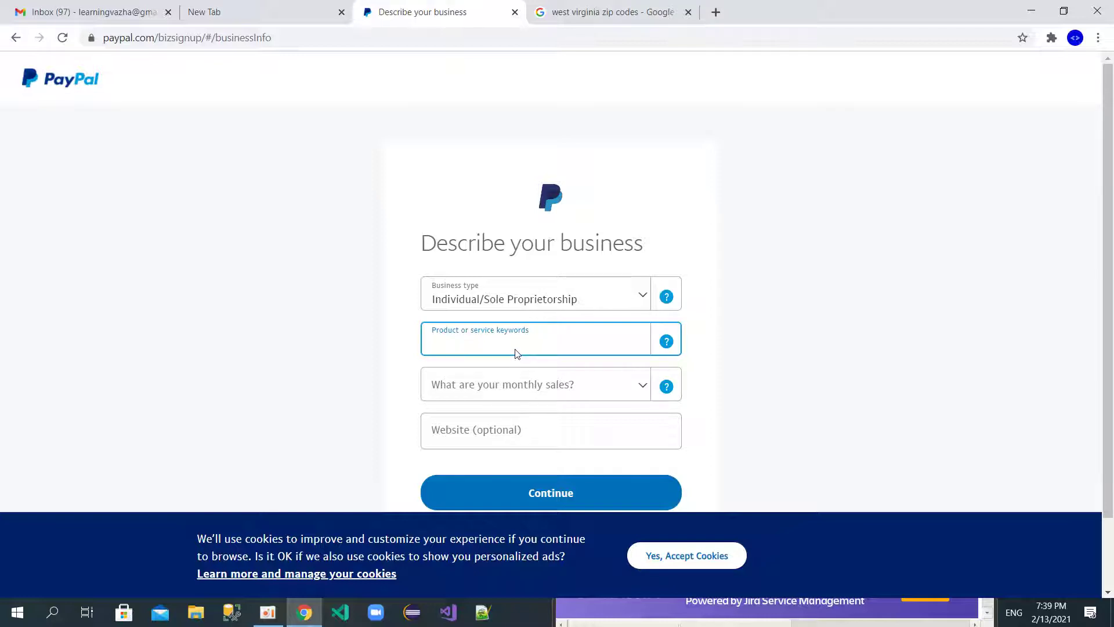
text(Serv)
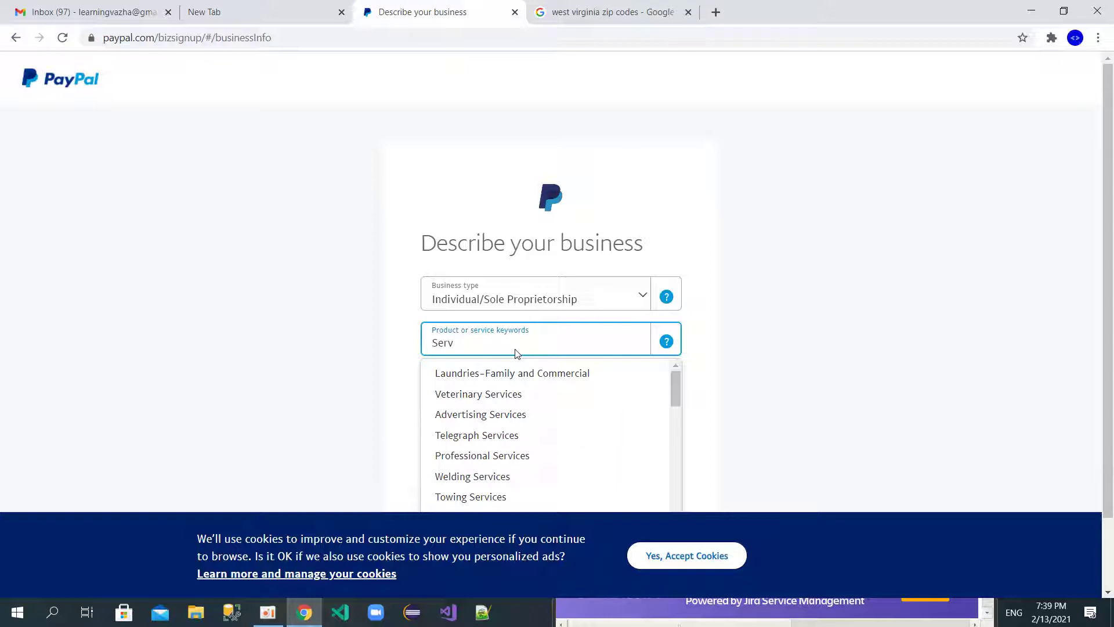
click(490, 397)
click(574, 343)
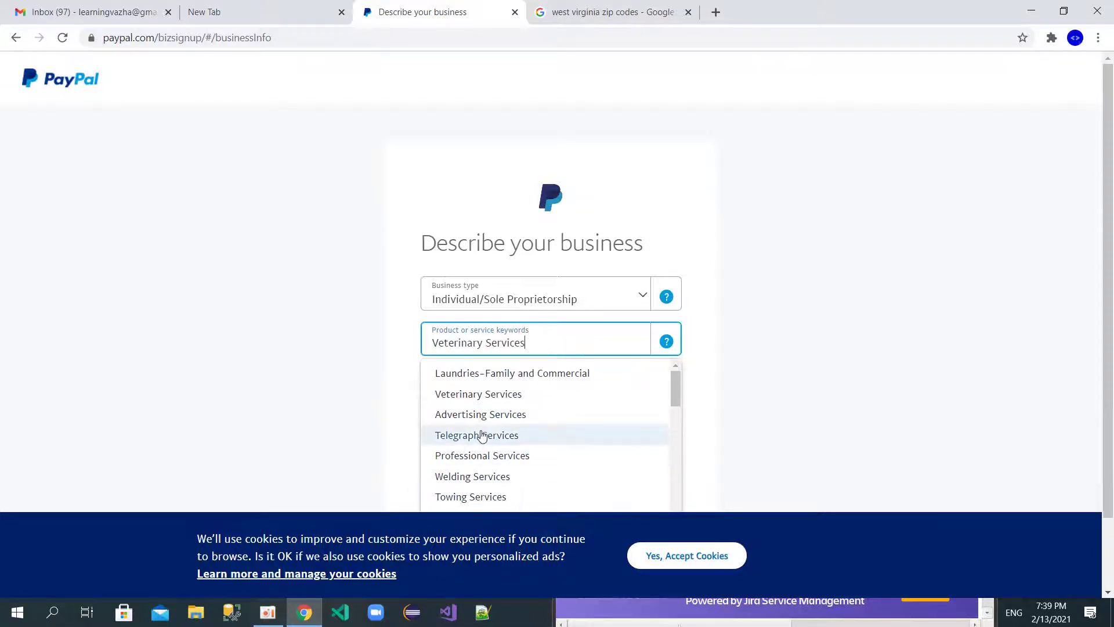
click(497, 413)
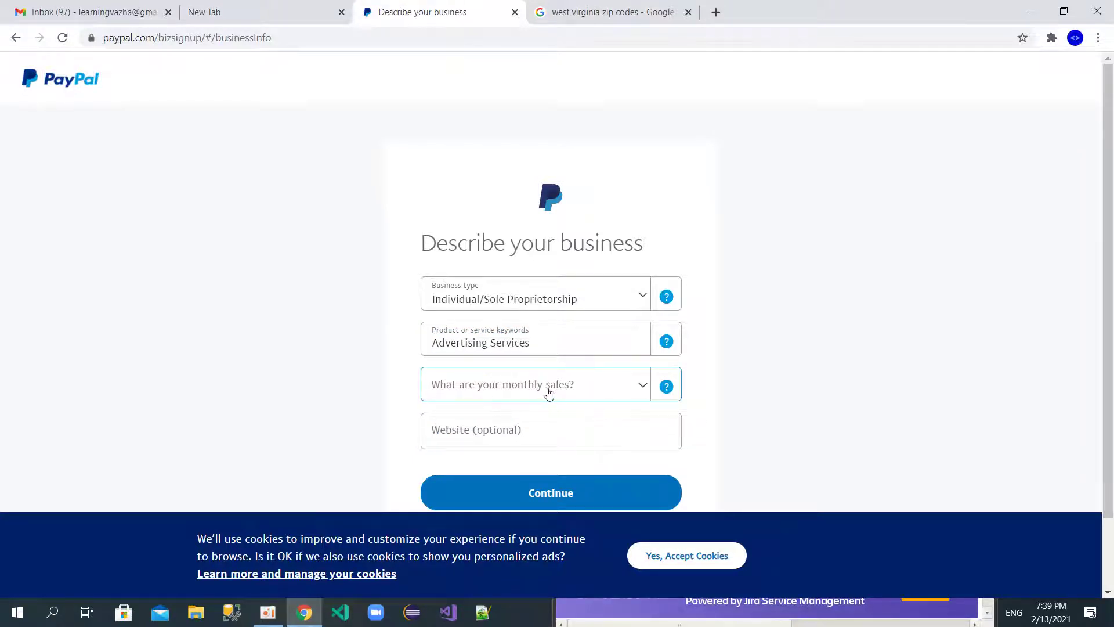
click(644, 389)
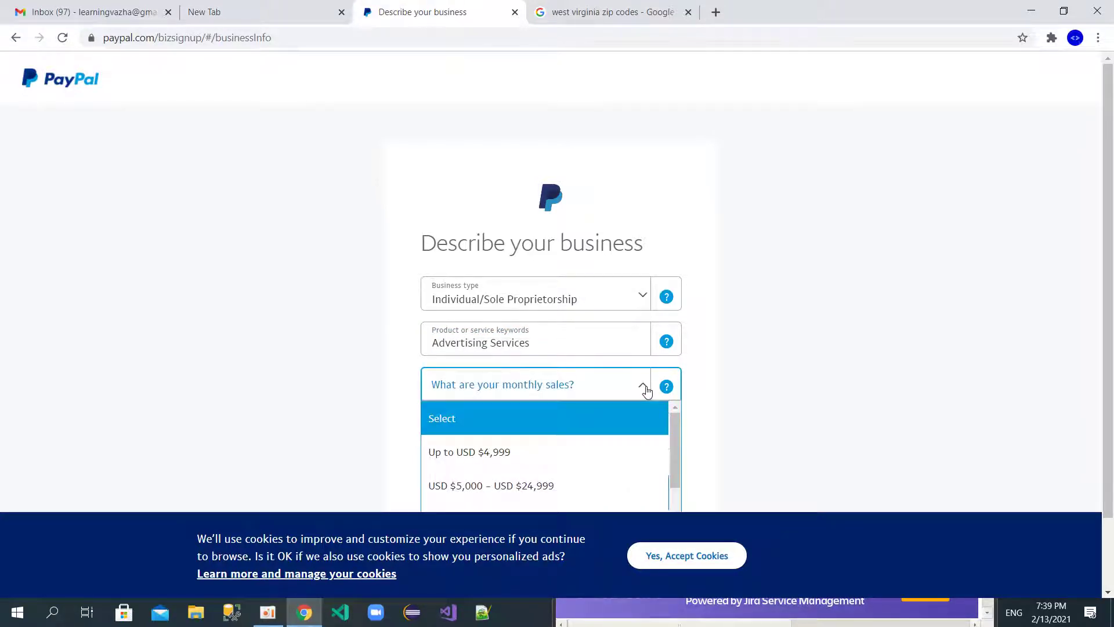
click(536, 455)
Step: Continue to the personal details page, then go back to the business details
scroll(506, 430, down, 5)
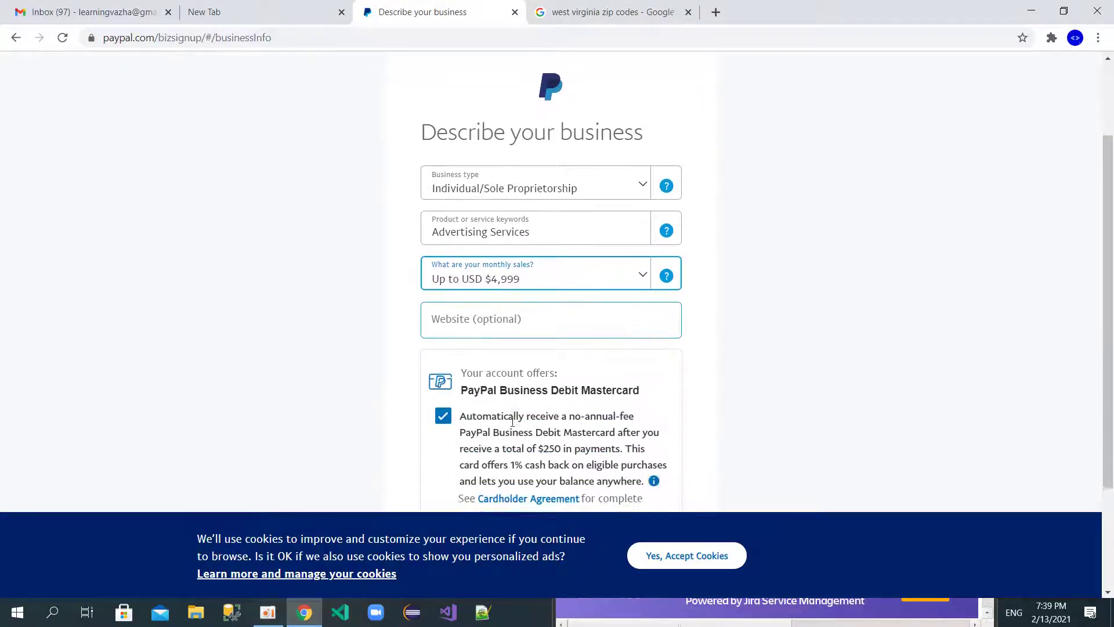
click(541, 444)
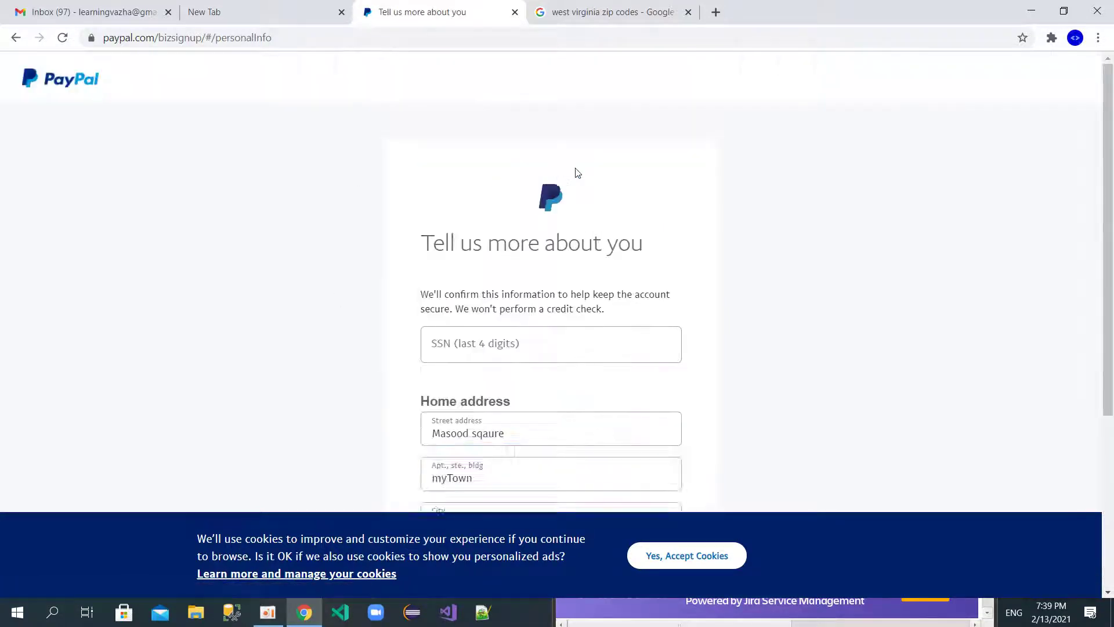
scroll(381, 349, down, 1)
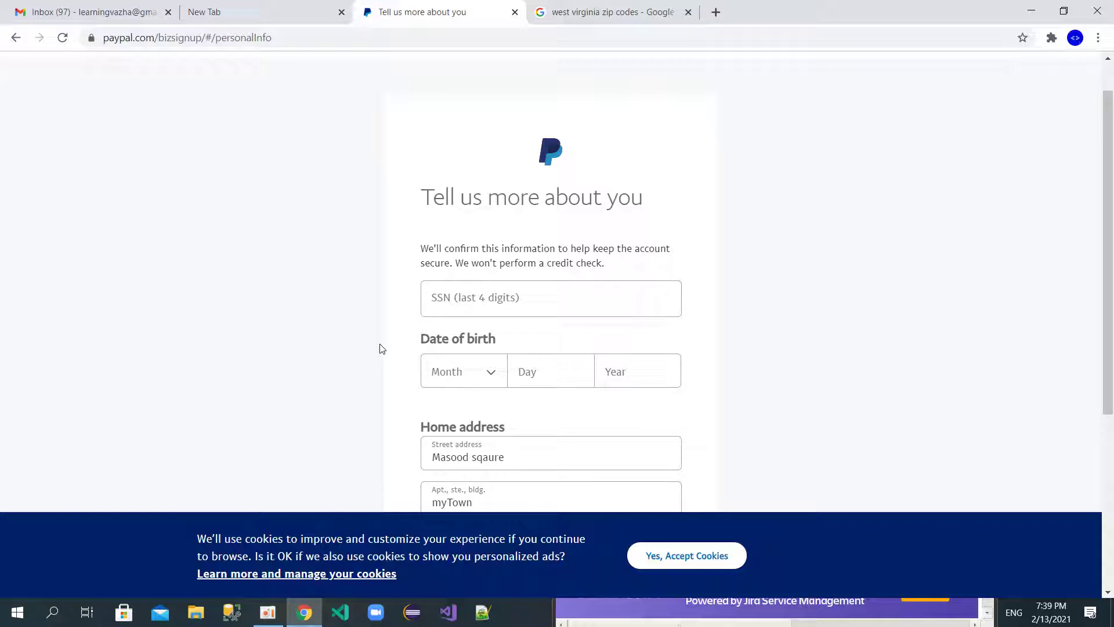
click(640, 297)
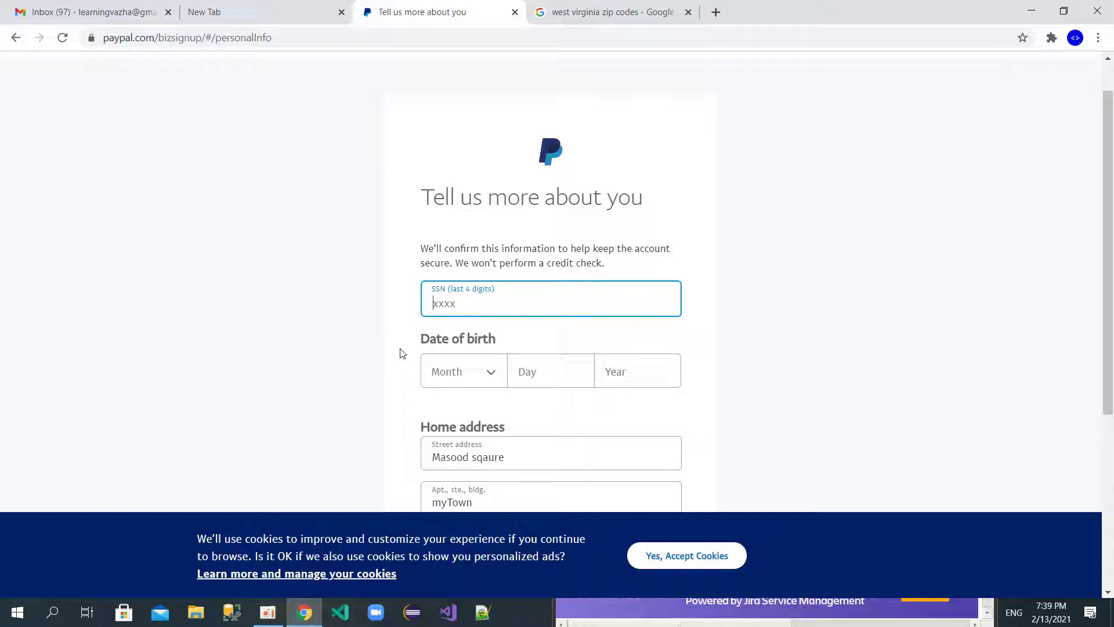
key(alt+Left)
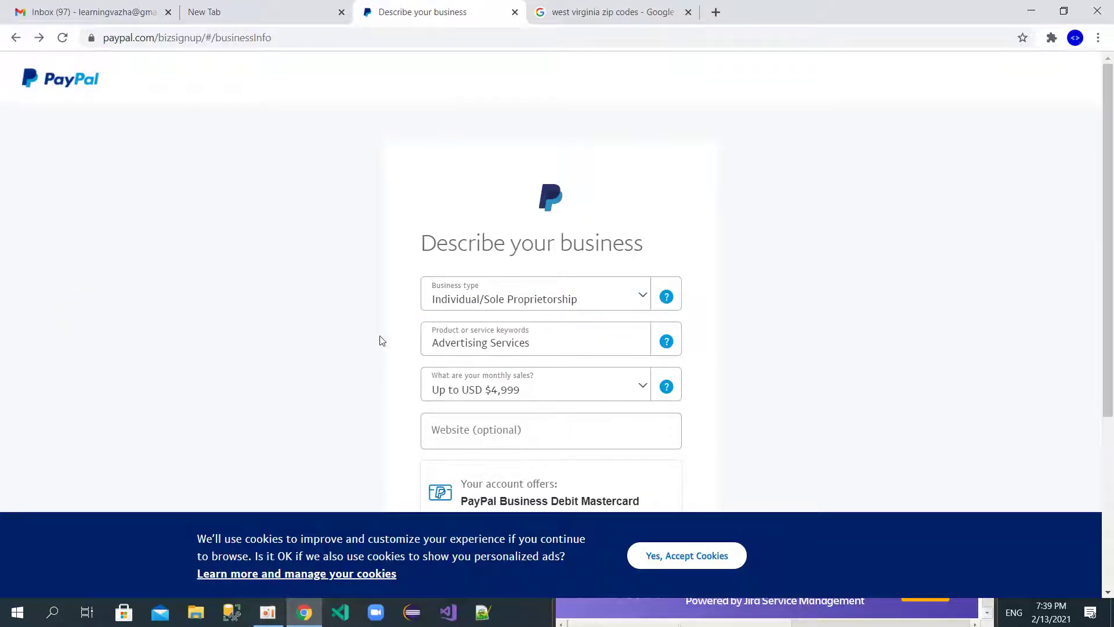
Step: Try other business types, then settle back on Individual/Sole Proprietorship
scroll(380, 341, down, 1)
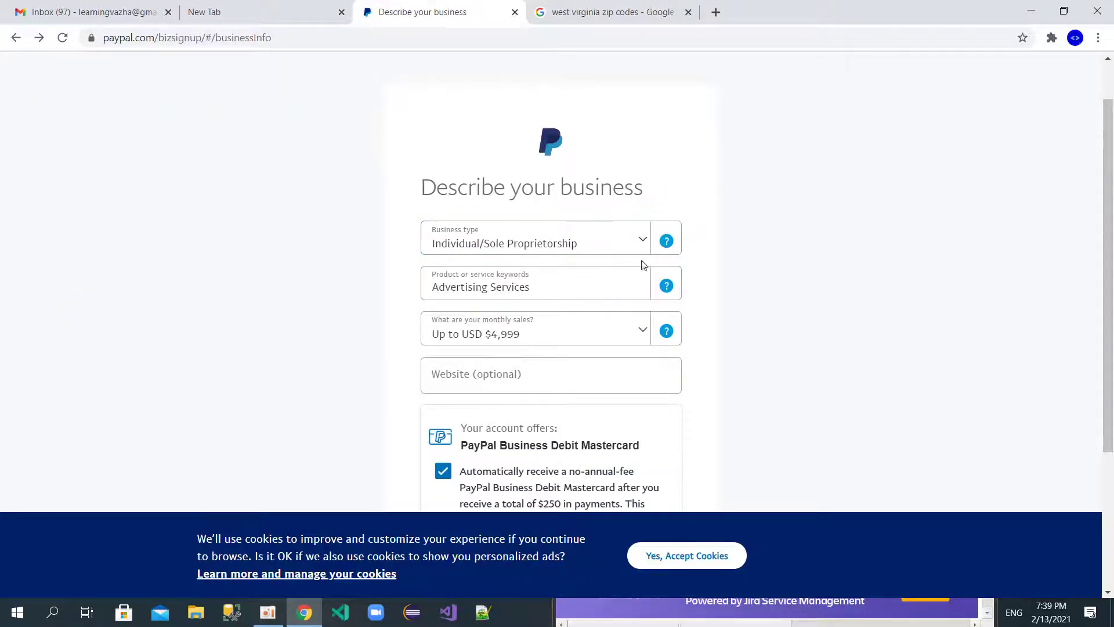
click(629, 241)
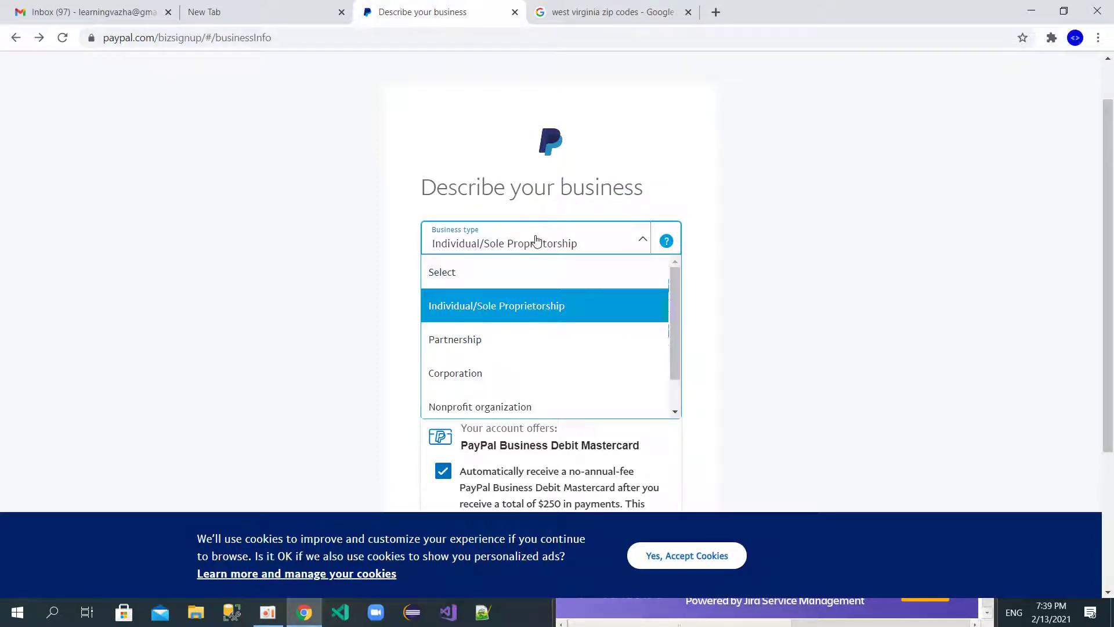
drag(678, 314, 671, 364)
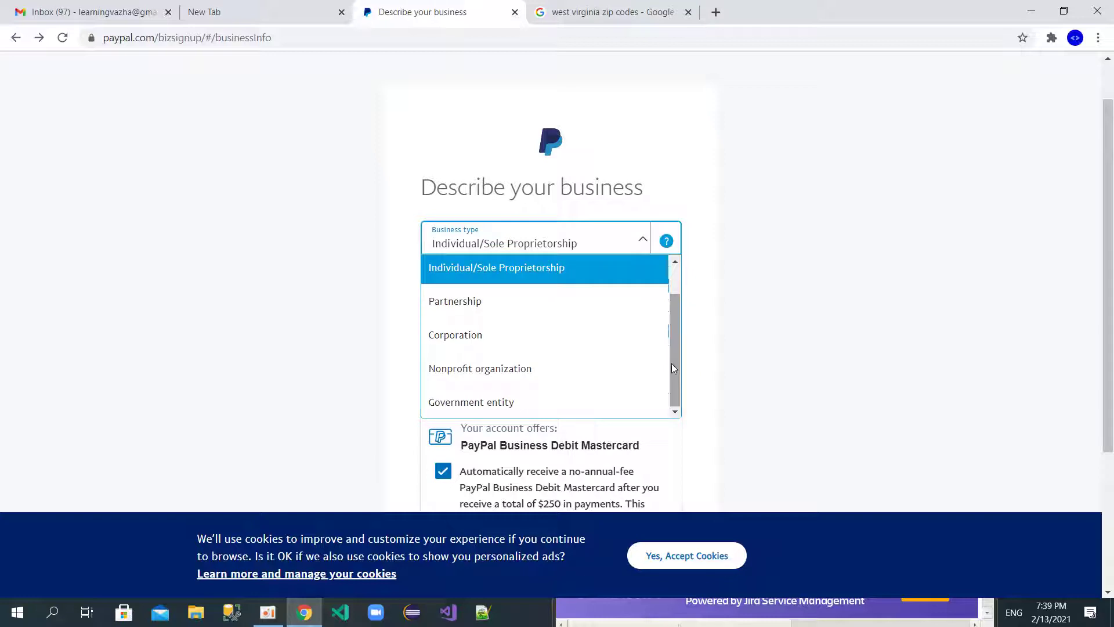
click(543, 394)
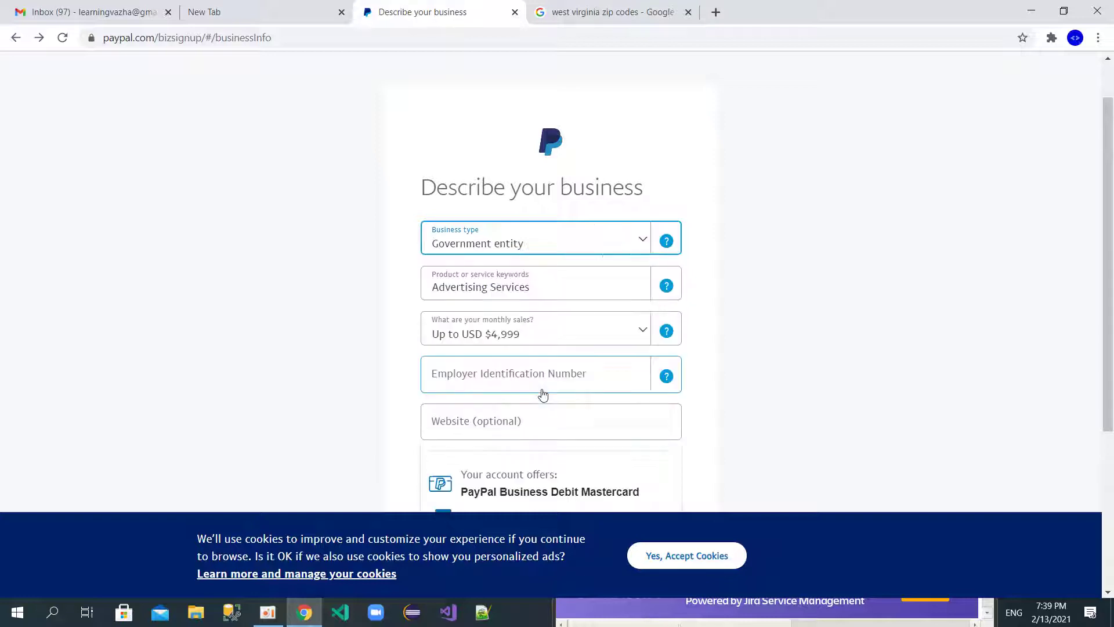
click(638, 242)
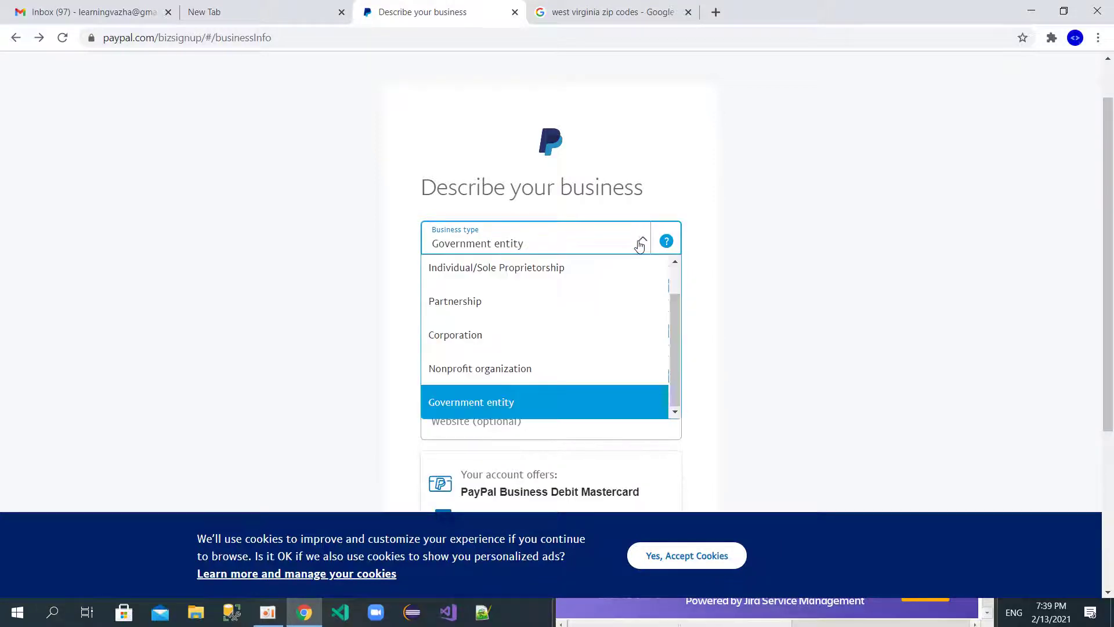
click(511, 368)
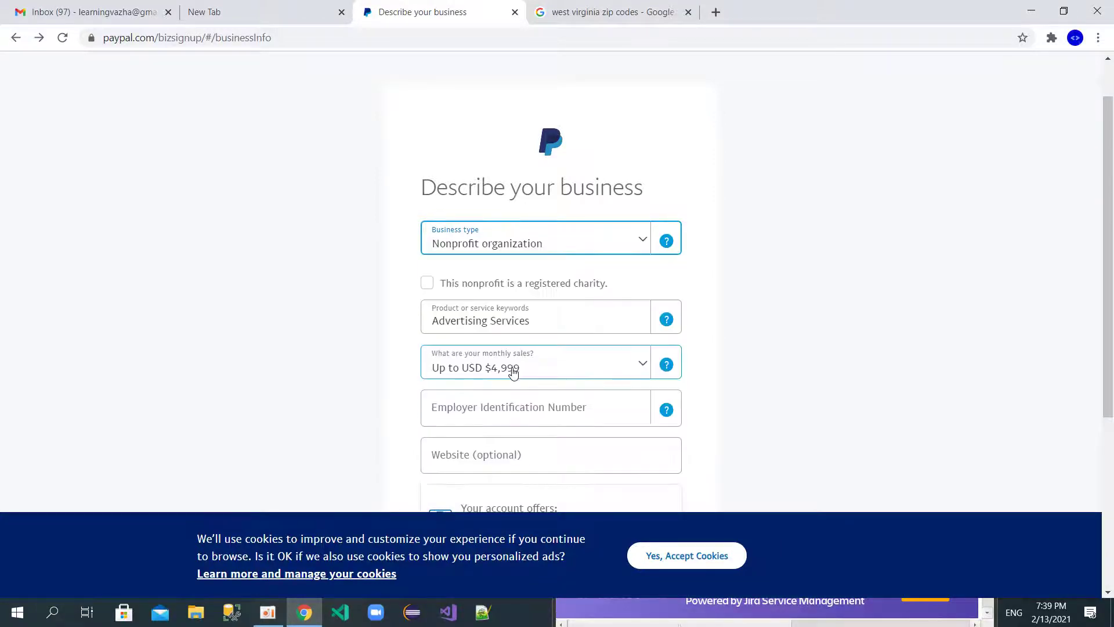
click(641, 240)
click(520, 330)
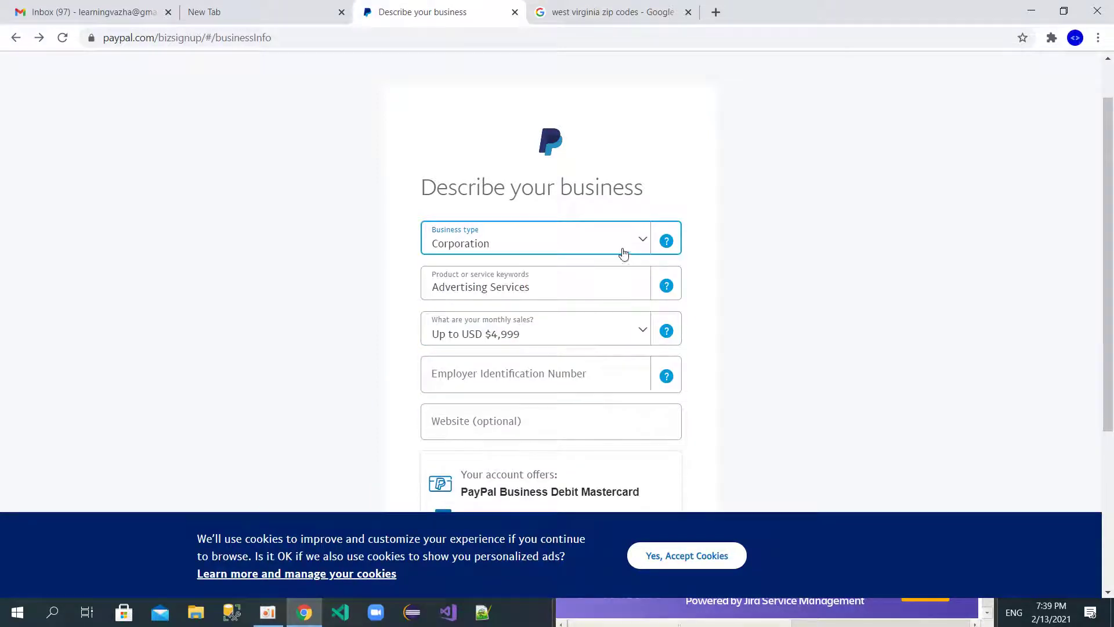
click(642, 242)
right_click(550, 280)
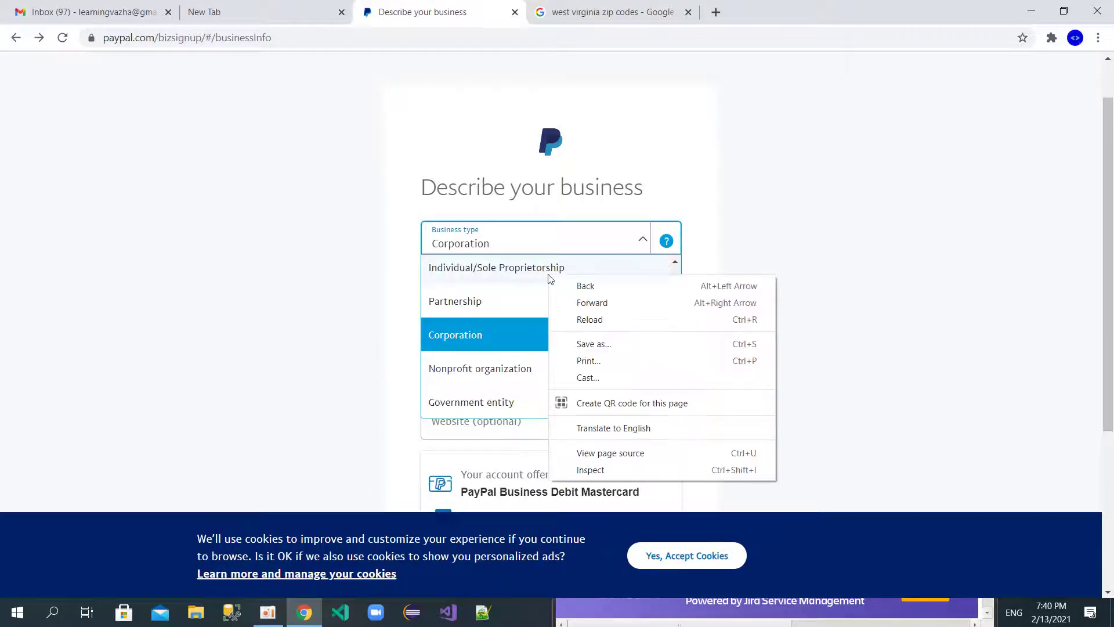
click(509, 282)
click(510, 280)
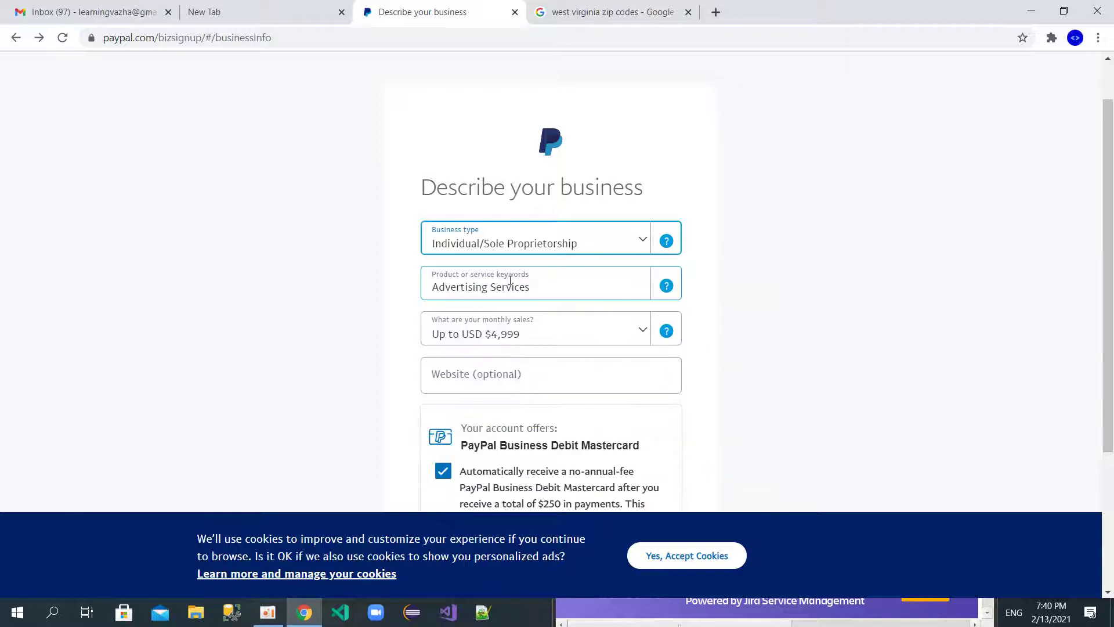
Step: Change the keyword to Business and Secretarial Schools and continue
click(642, 289)
key(ctrl+a)
text(scho)
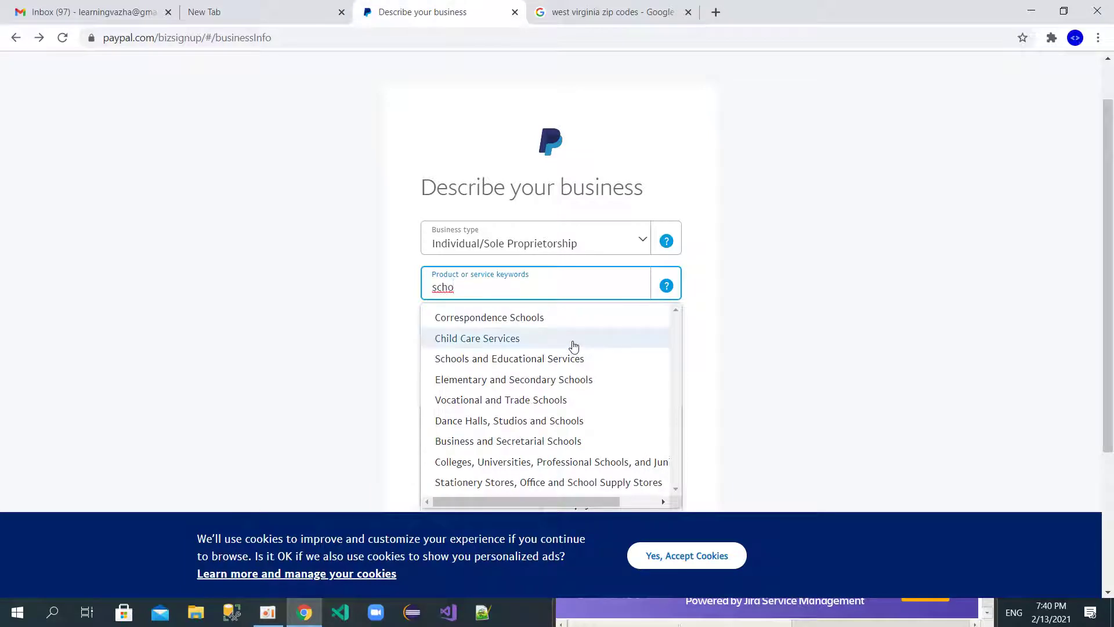
click(570, 359)
click(569, 291)
click(573, 323)
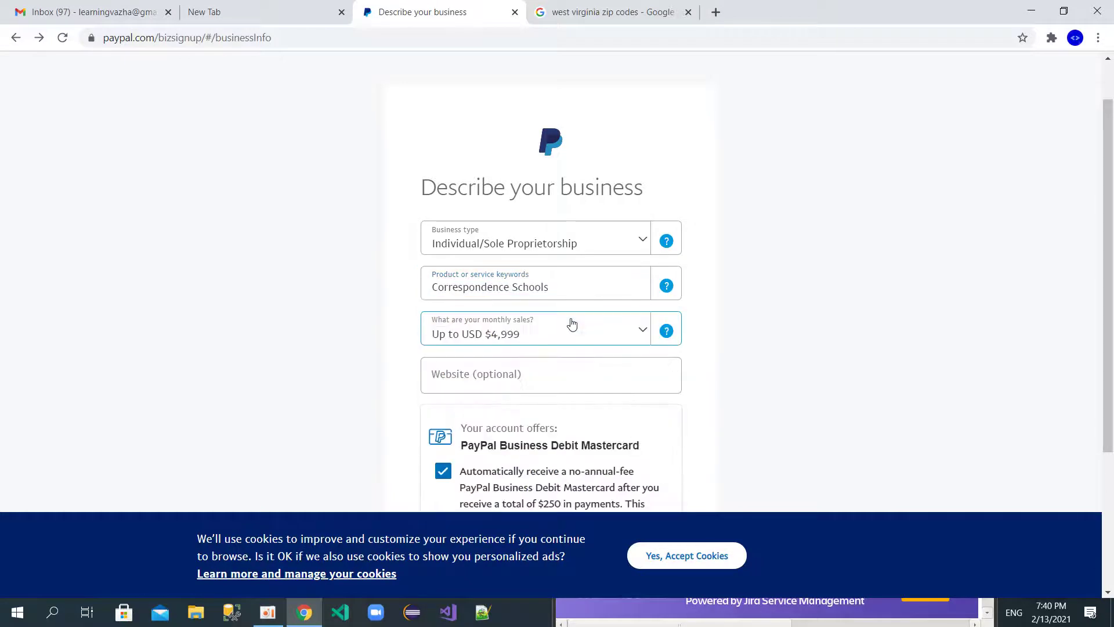
click(589, 295)
click(555, 446)
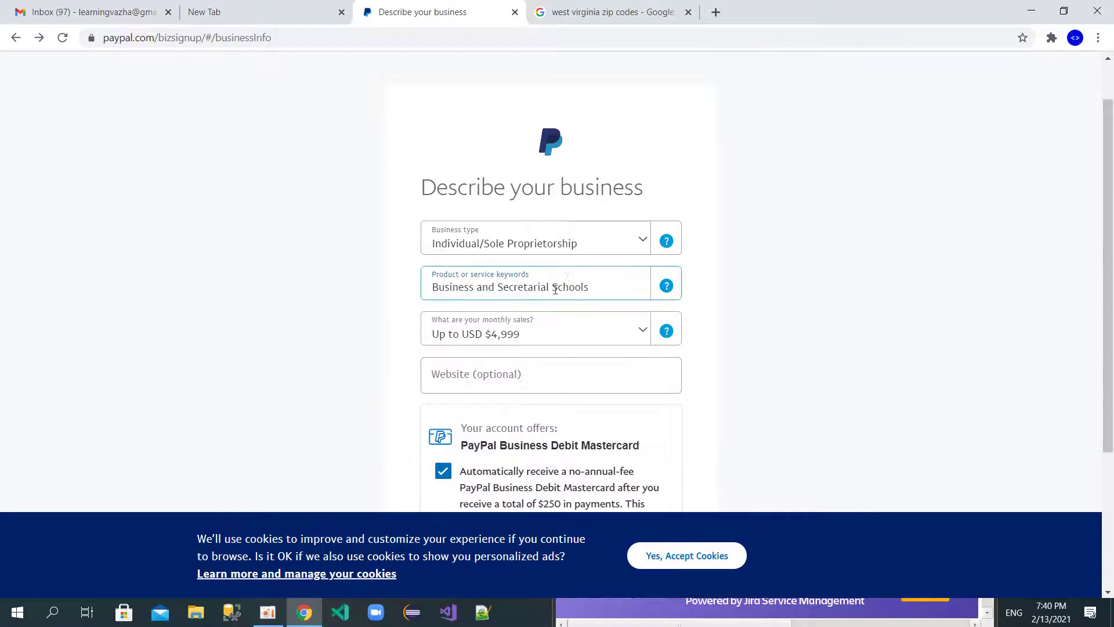
click(566, 370)
scroll(560, 371, down, 3)
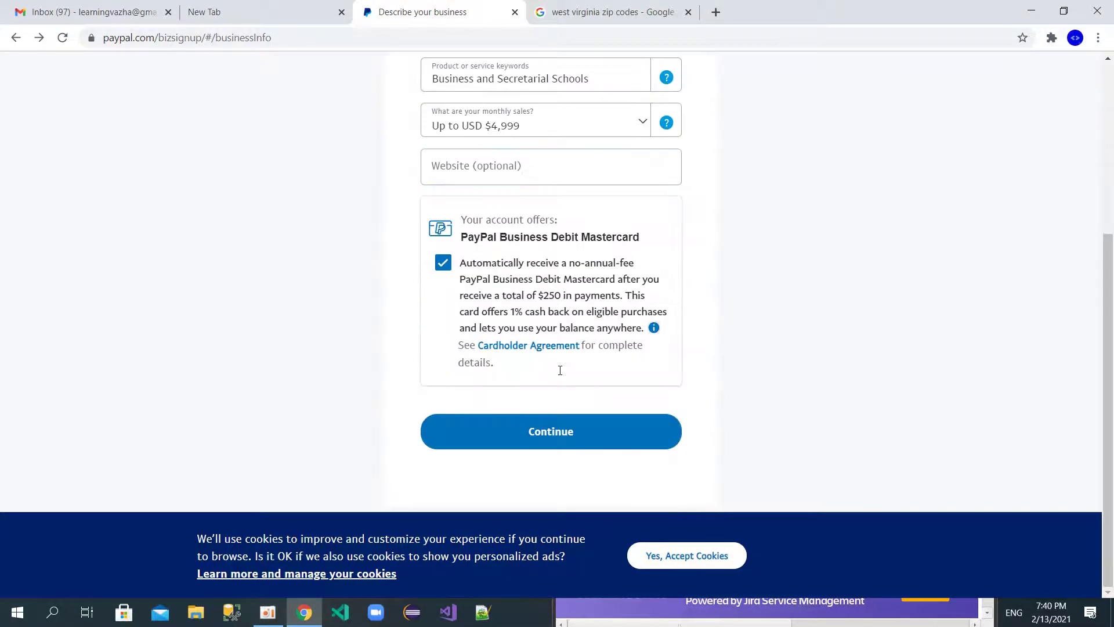
click(542, 435)
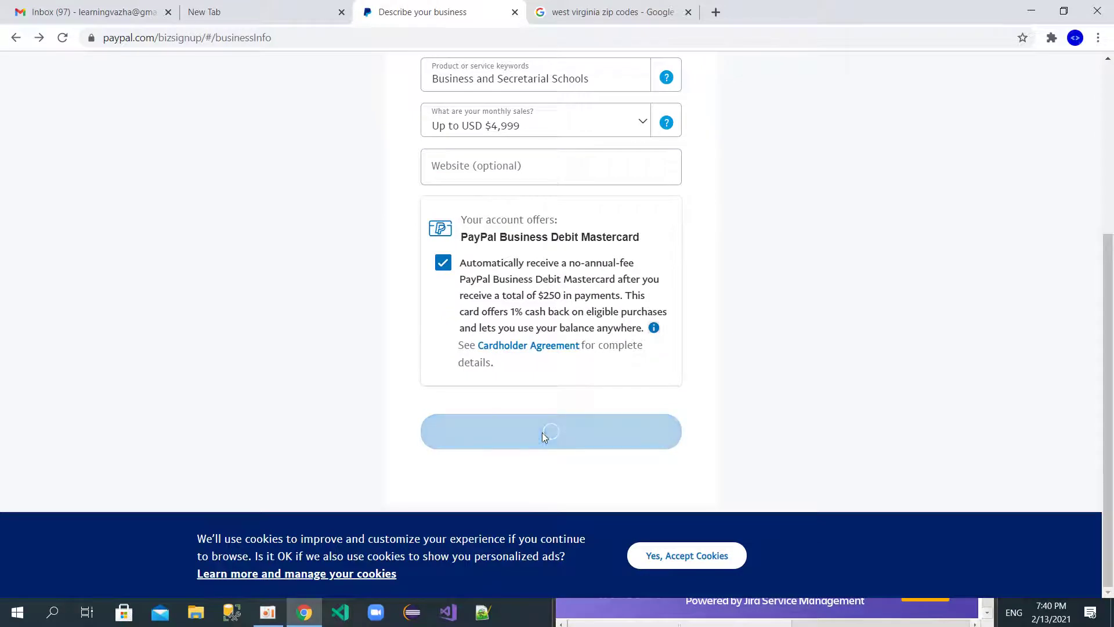
Step: Enter the last four digits of the Social Security number
scroll(499, 261, down, 1)
click(458, 290)
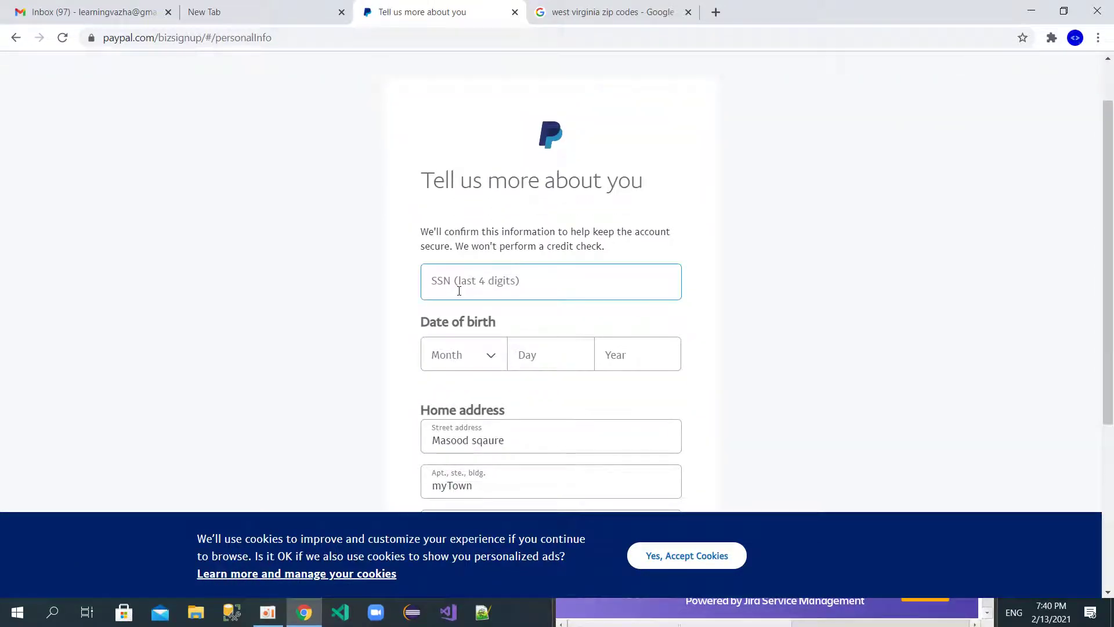
click(438, 260)
click(528, 289)
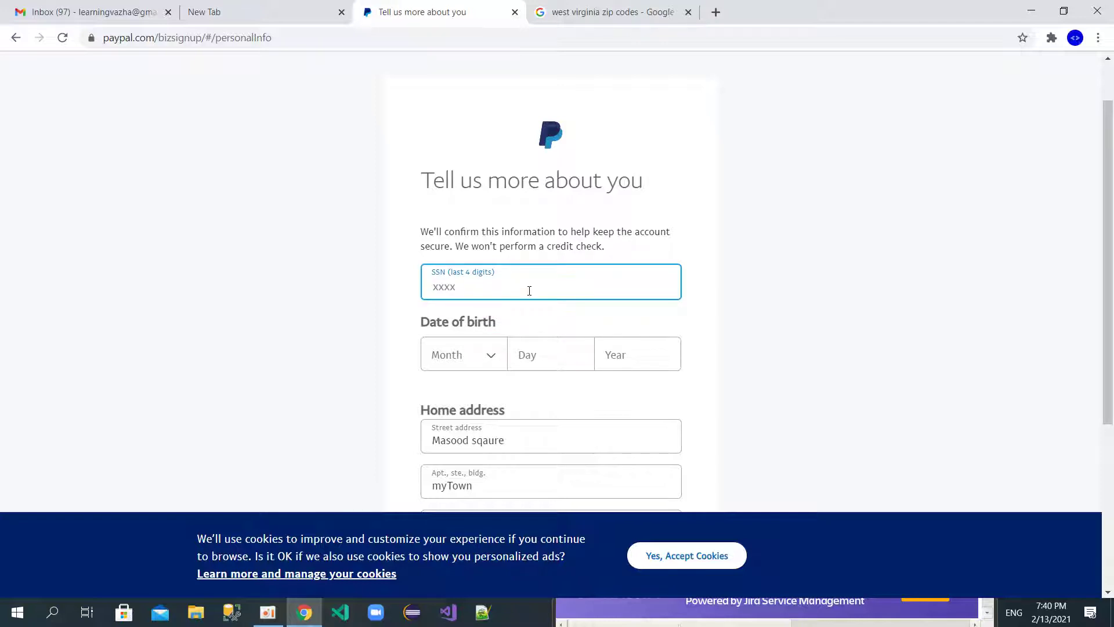
text(1)
key(BackSpace)
key(BackSpace)
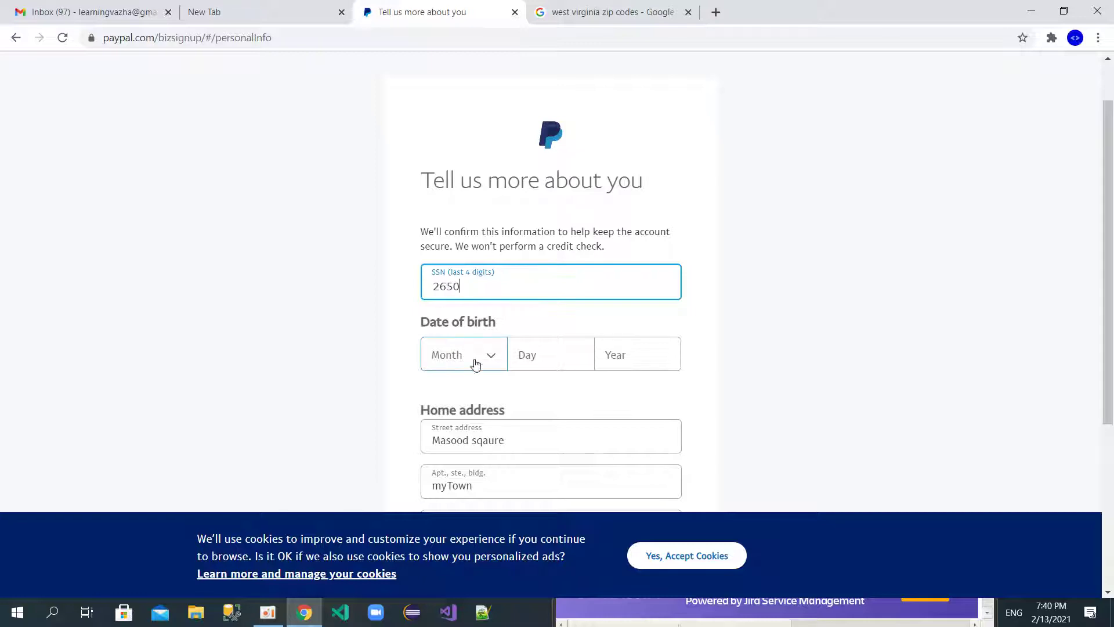
Step: Set the birth date to January 1, 1997 and submit the personal details
click(467, 359)
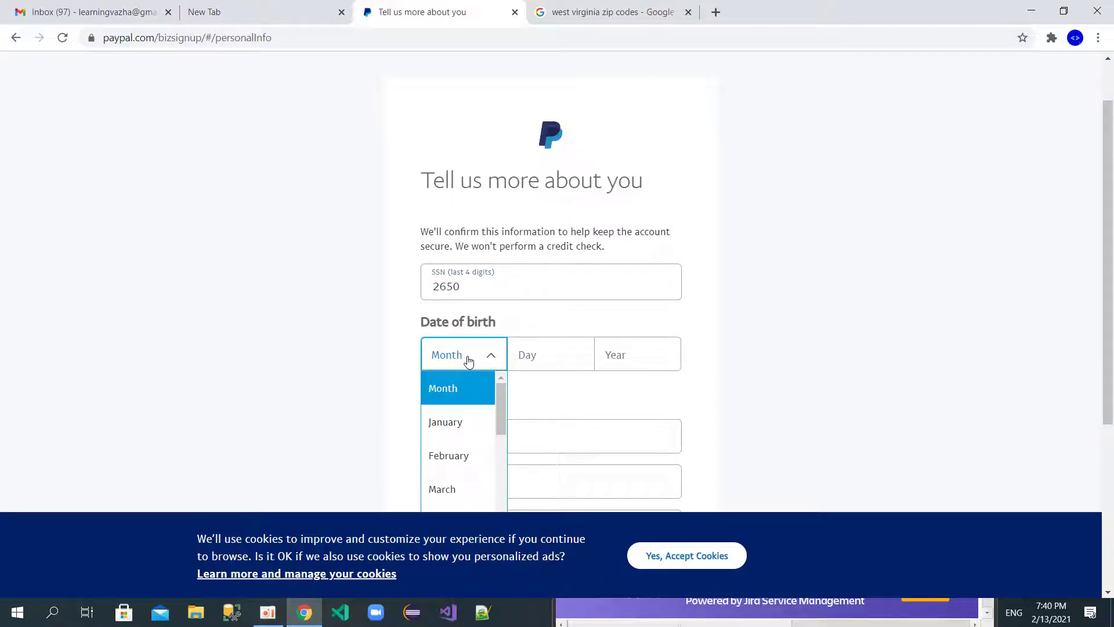
click(480, 418)
click(554, 352)
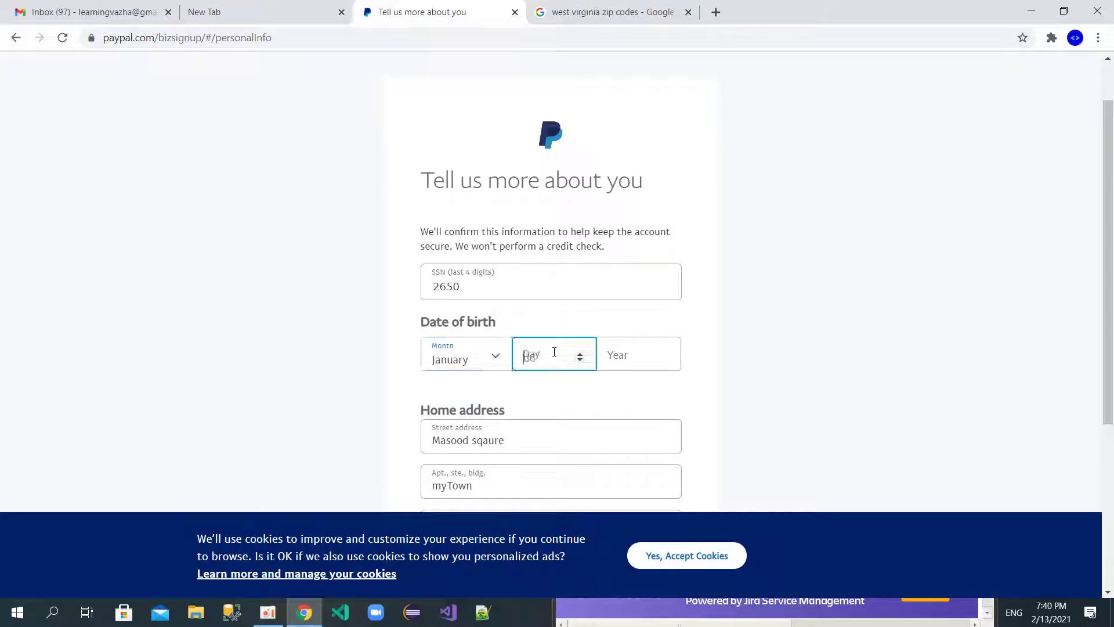
click(643, 354)
text(1)
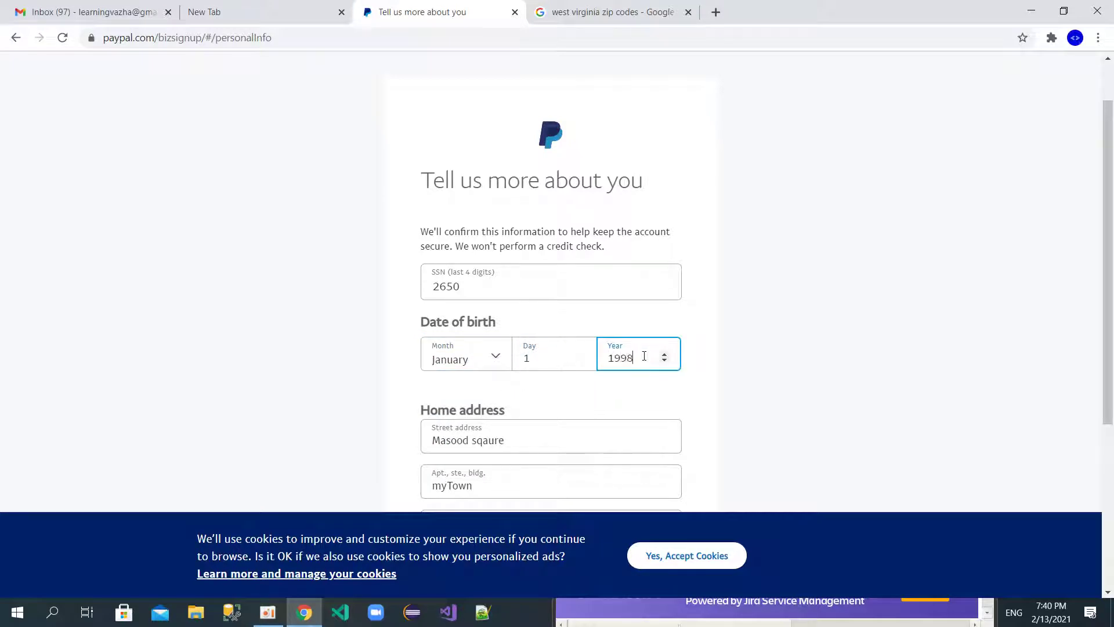
scroll(643, 356, down, 2)
scroll(552, 368, down, 2)
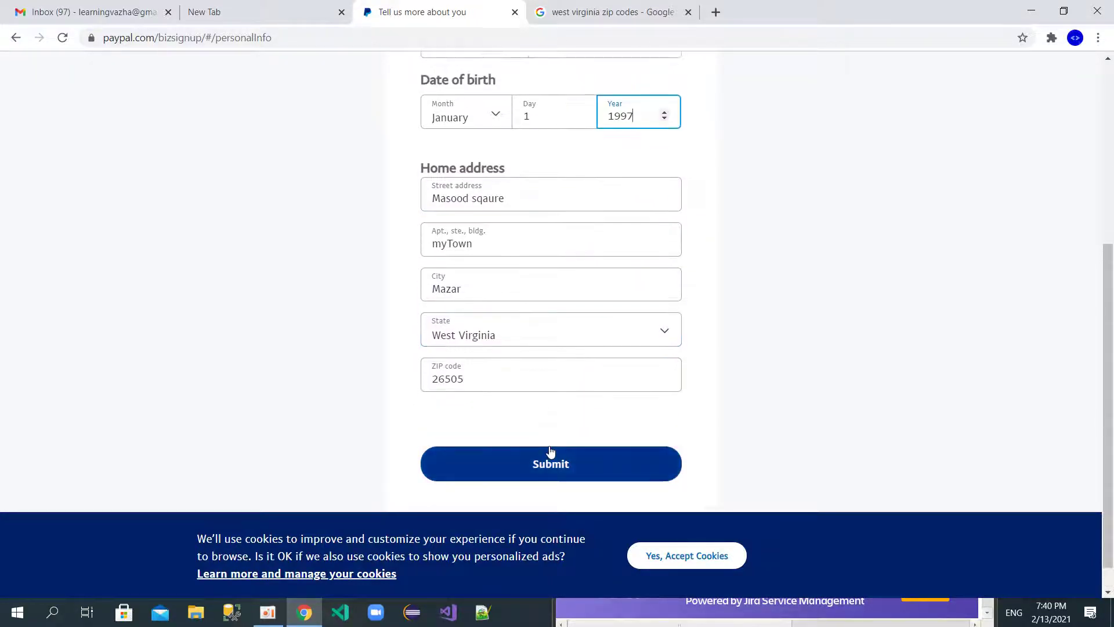
click(551, 467)
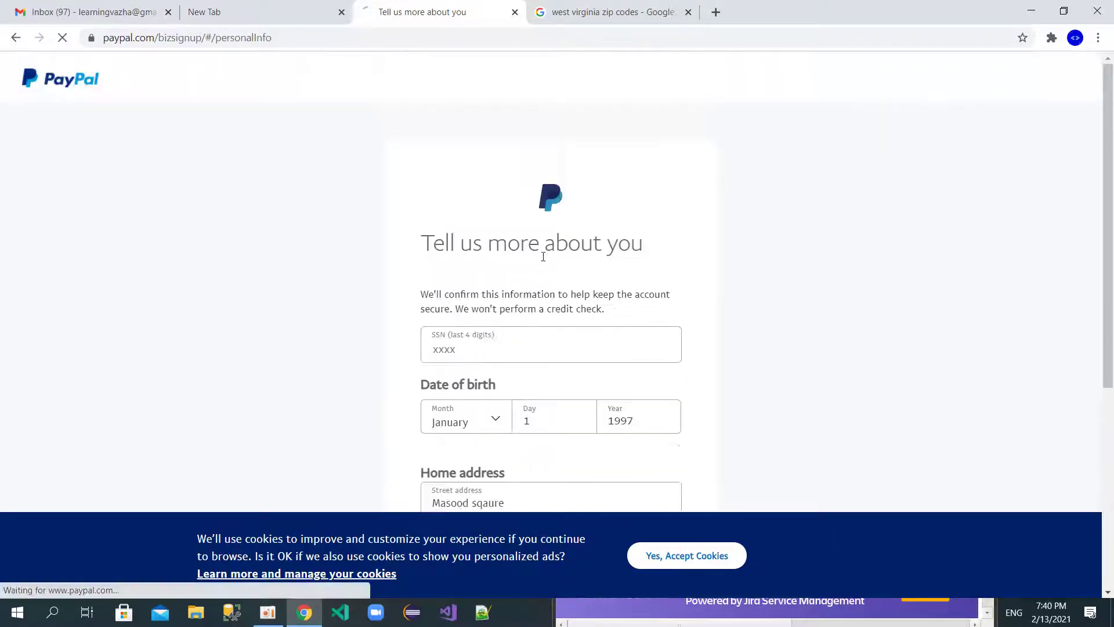
Step: Answer Other for what the business sells and On a marketplace for where it sells
scroll(393, 306, down, 5)
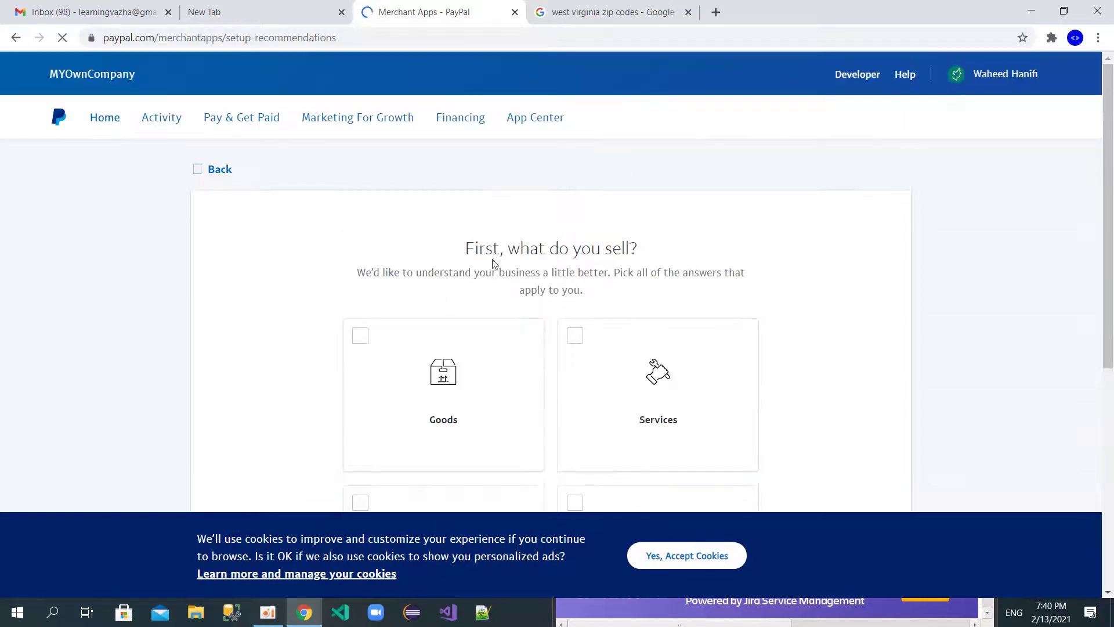
scroll(400, 312, down, 2)
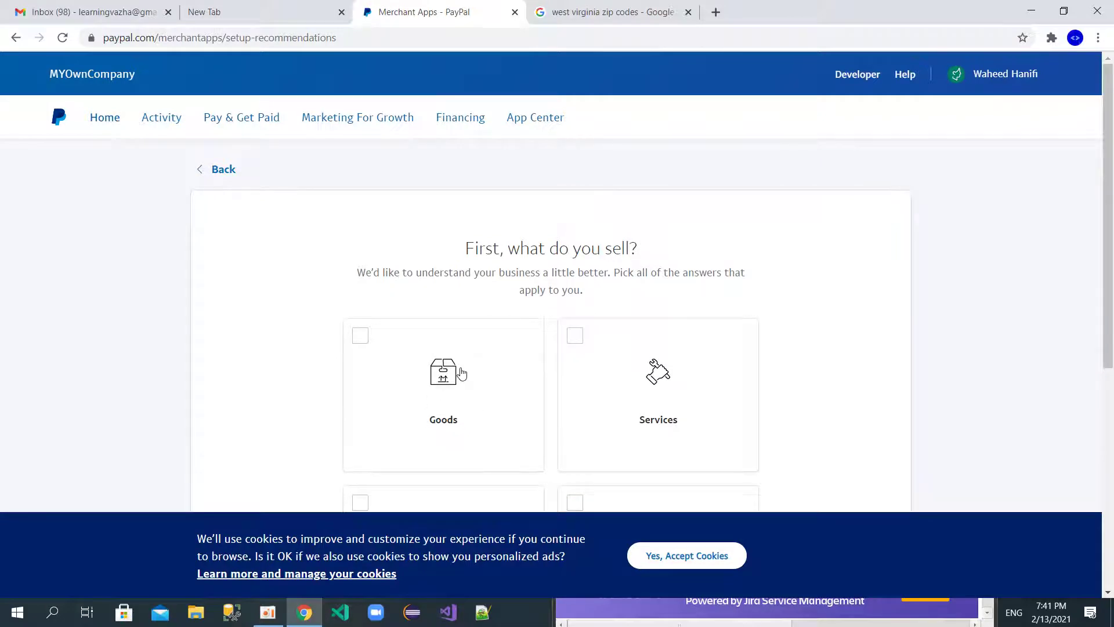
scroll(497, 348, down, 5)
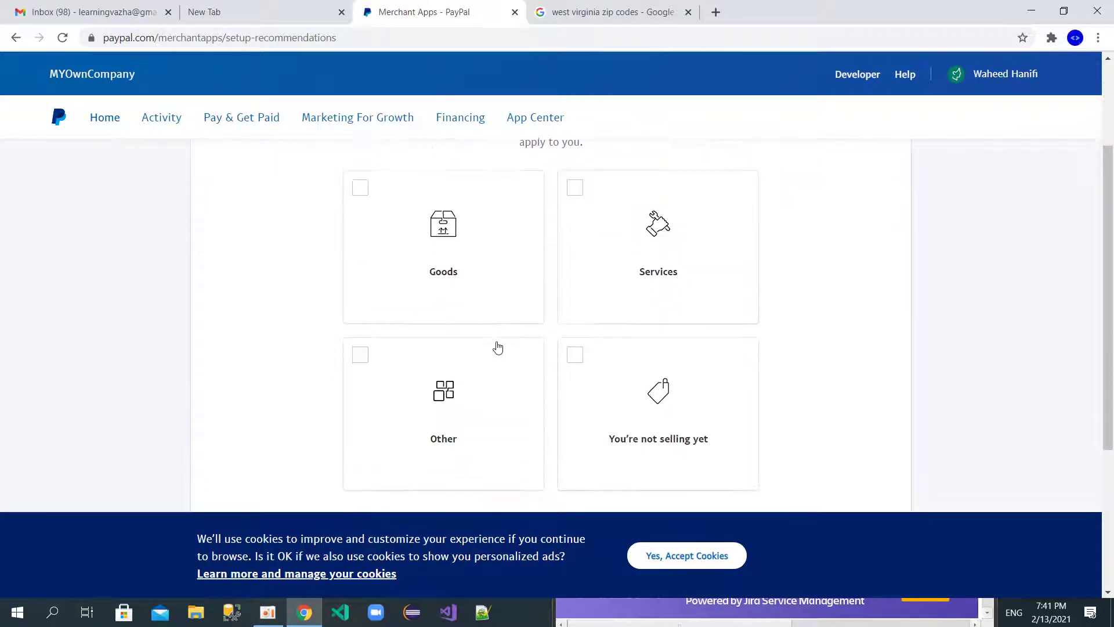
click(359, 184)
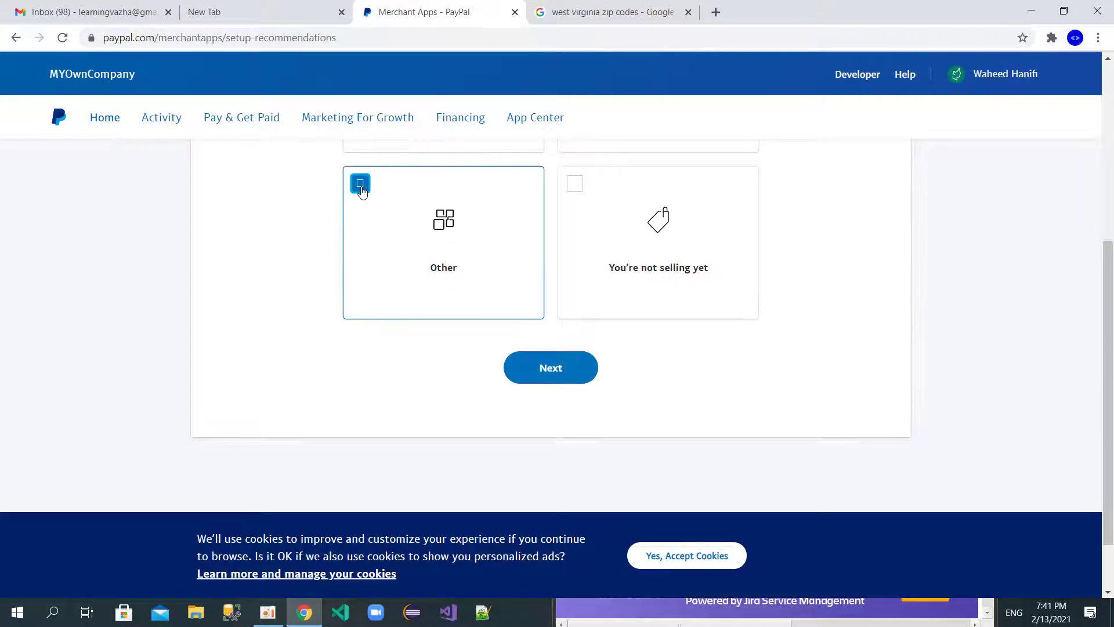
click(569, 368)
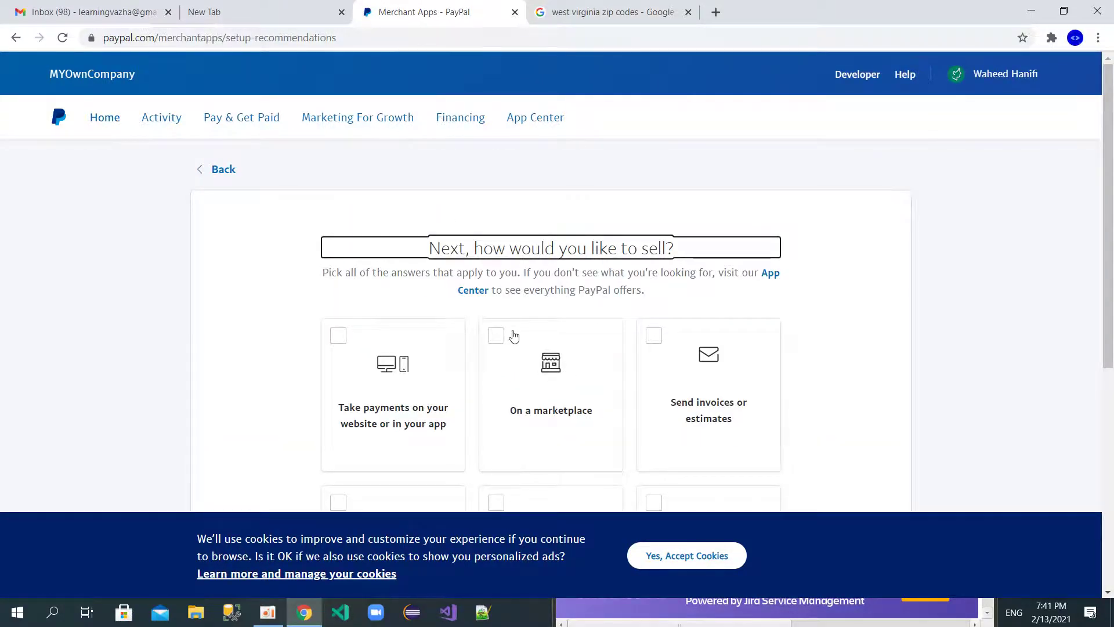
scroll(512, 335, down, 5)
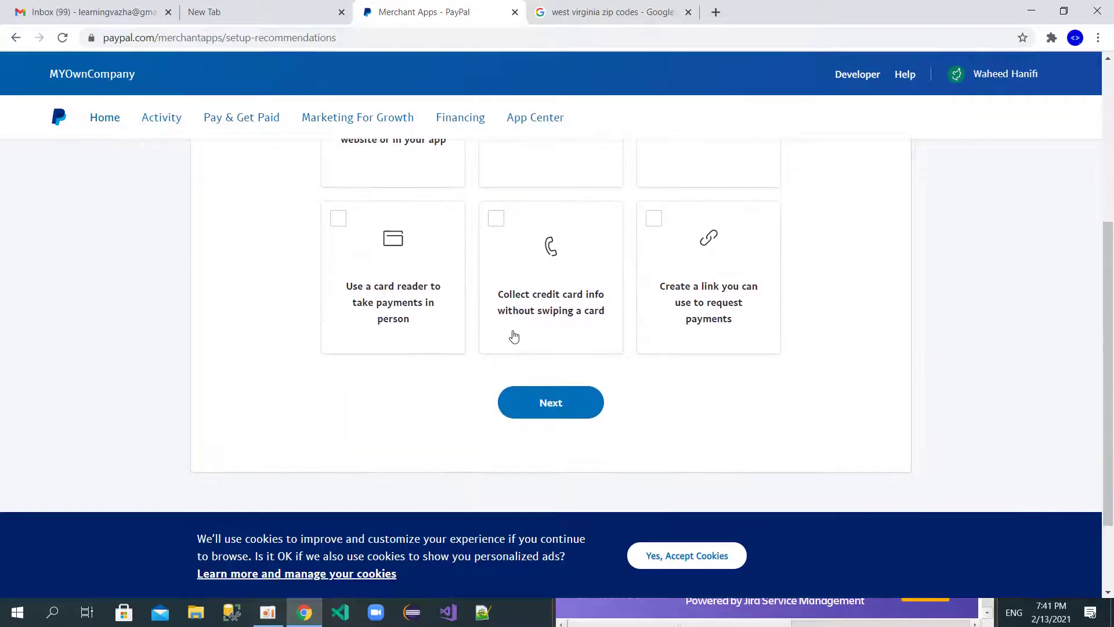
scroll(448, 327, up, 3)
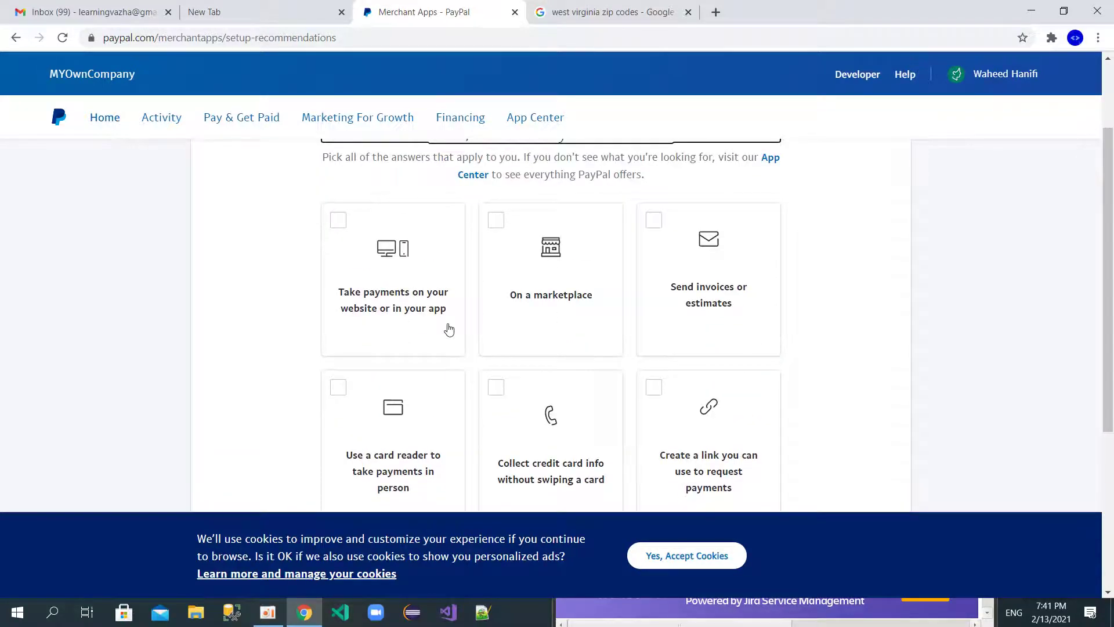
click(494, 221)
scroll(492, 228, down, 3)
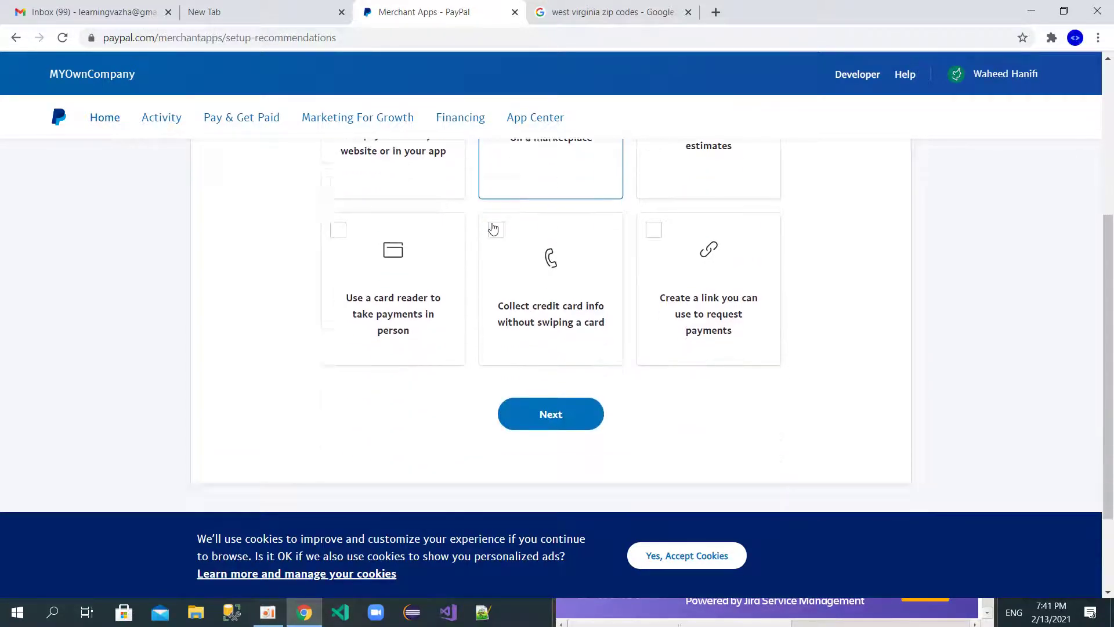
click(542, 393)
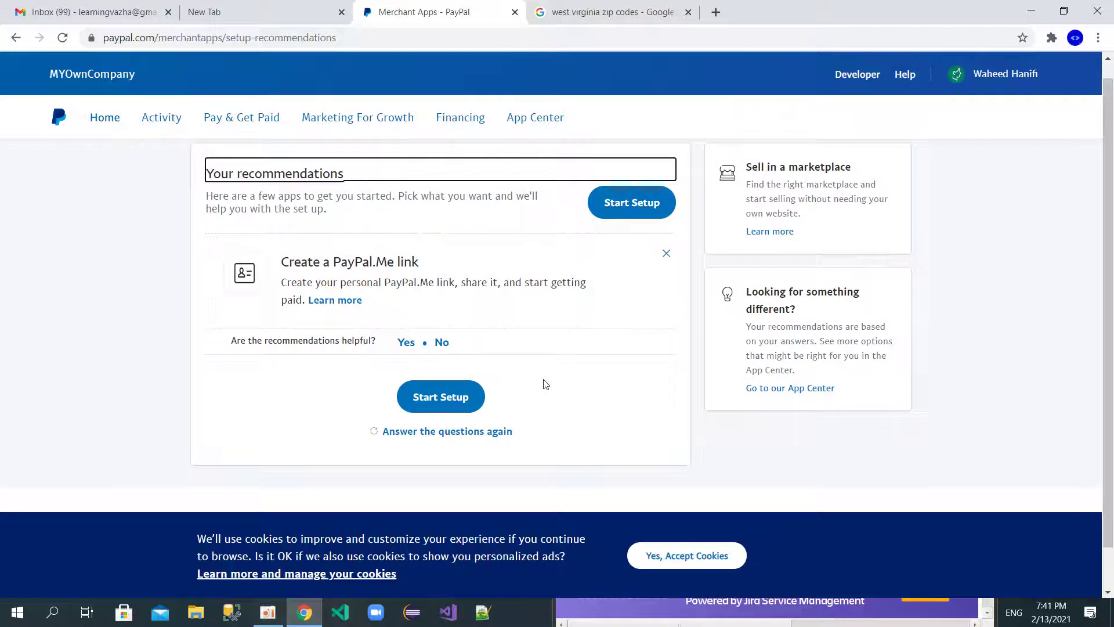
Step: Leave the recommendations page for the MYOwnCompany Home dashboard
click(467, 398)
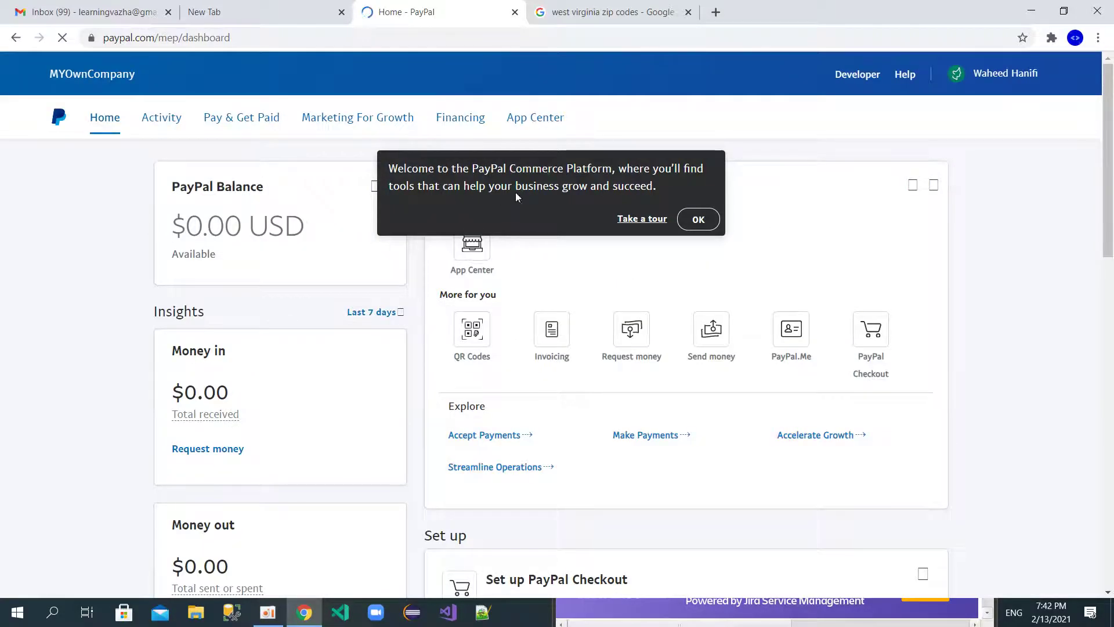
click(698, 219)
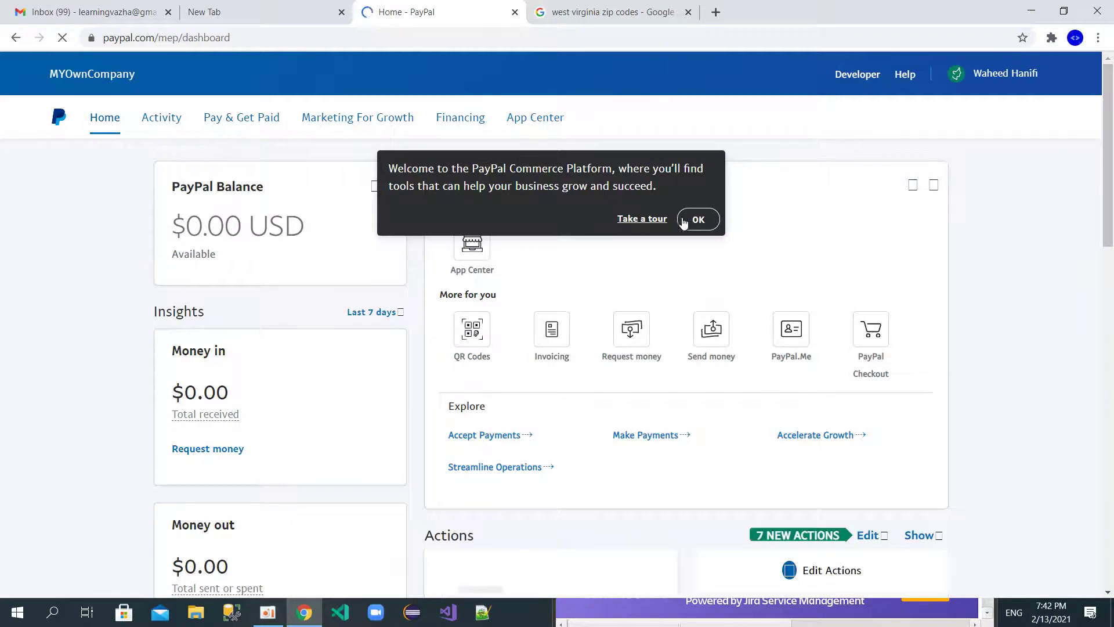
click(696, 219)
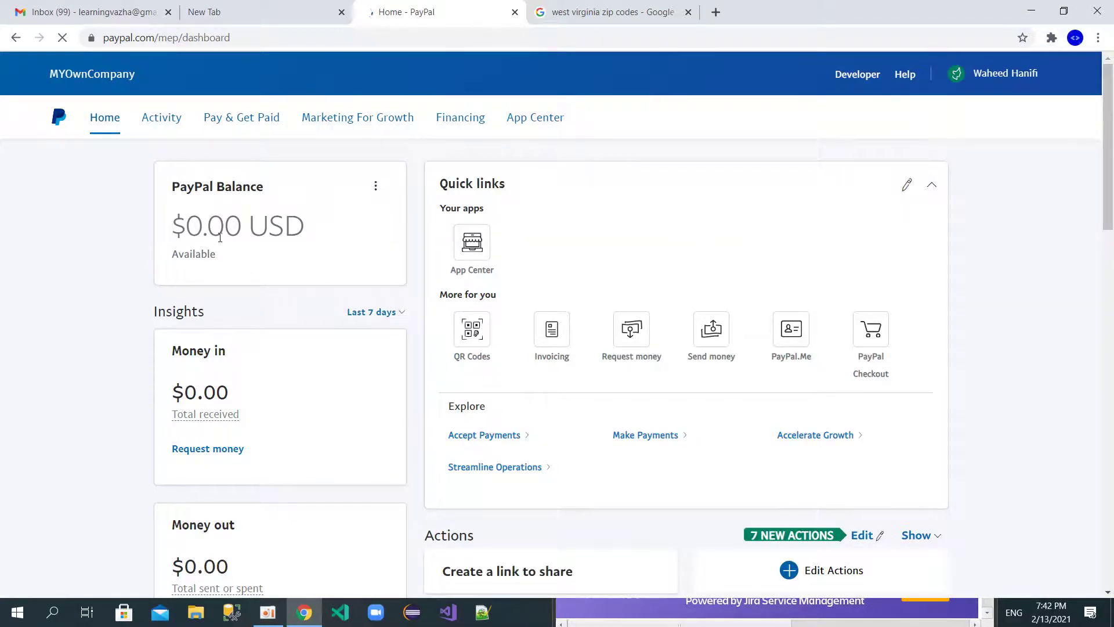
scroll(251, 427, down, 3)
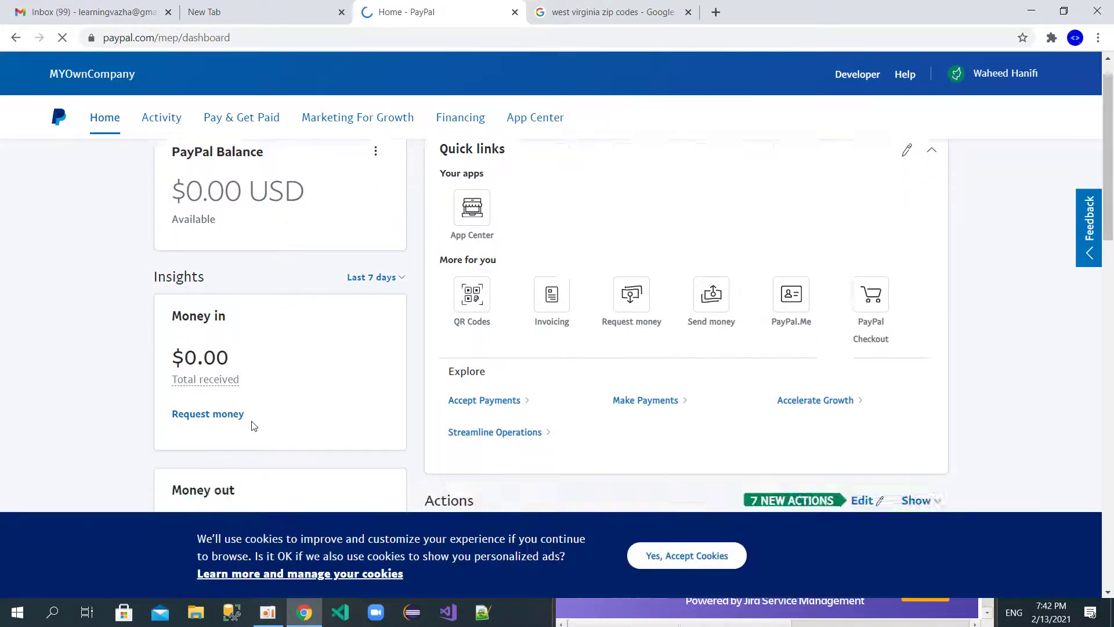
scroll(252, 426, up, 2)
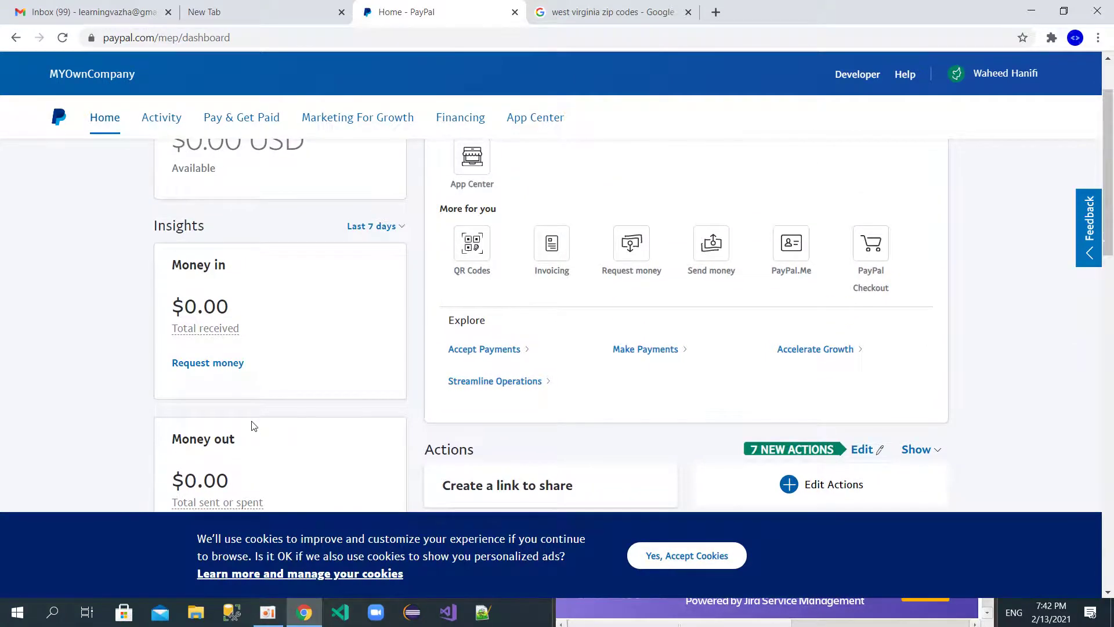
scroll(251, 426, down, 3)
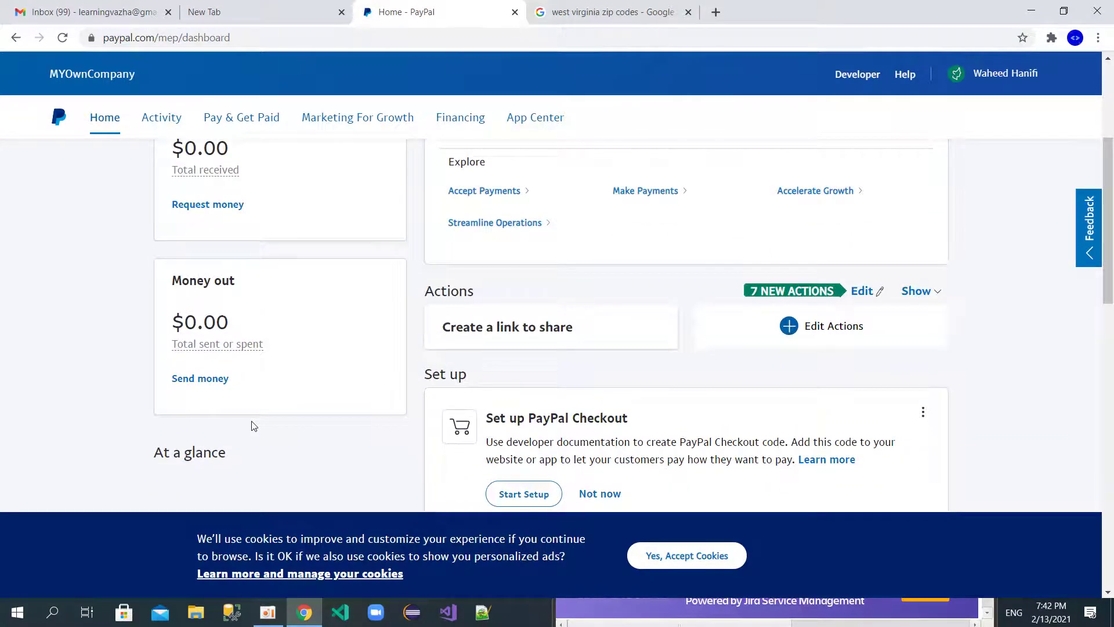
scroll(330, 383, down, 1)
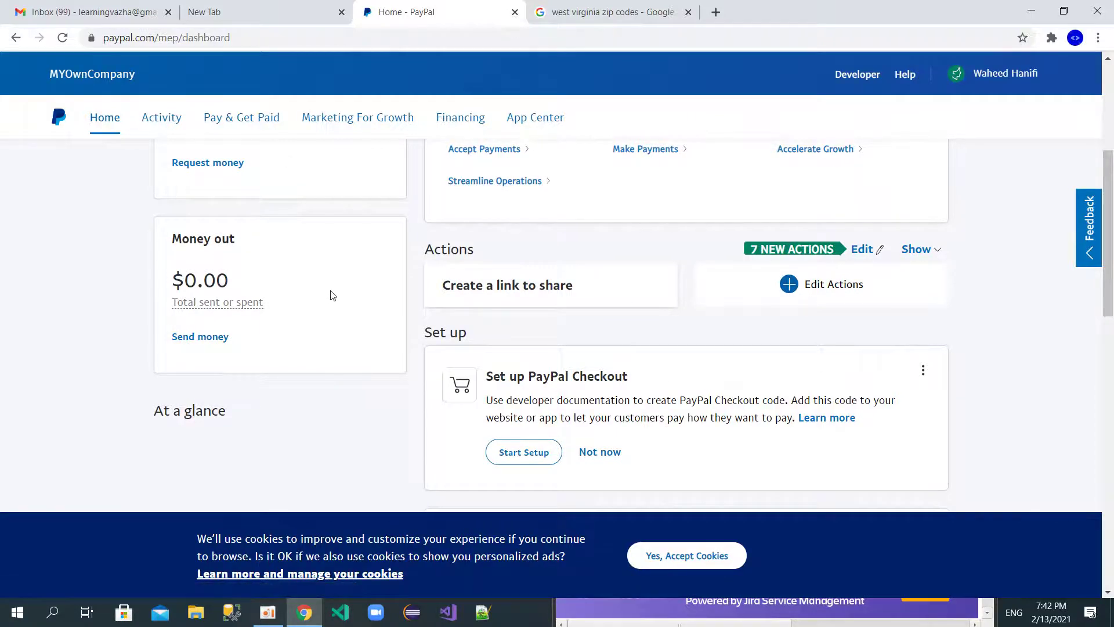
scroll(333, 296, up, 2)
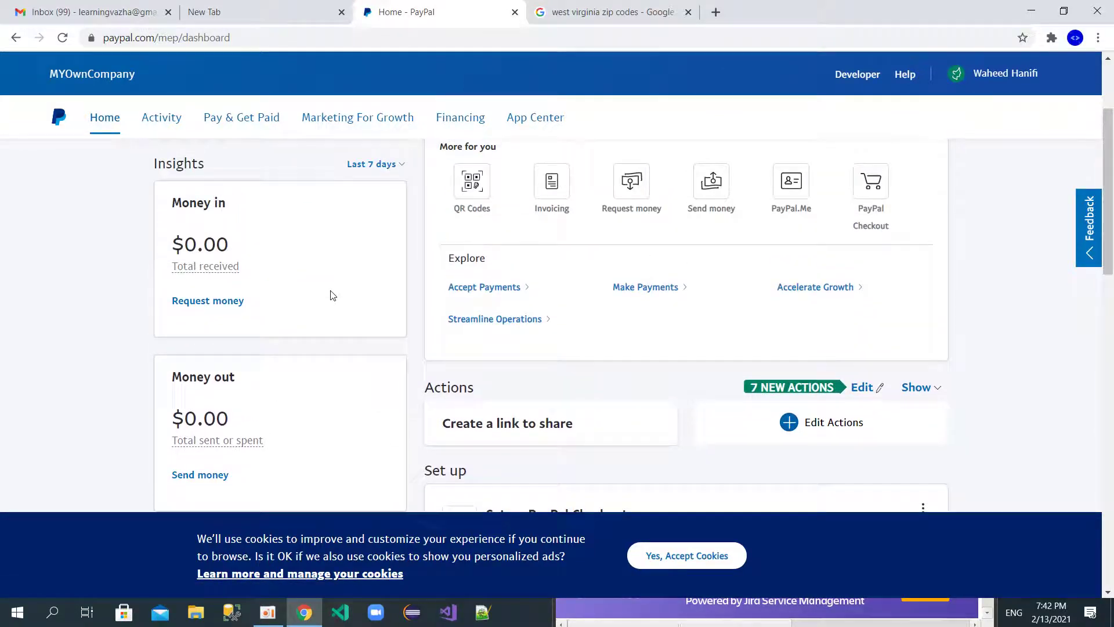
scroll(333, 295, up, 3)
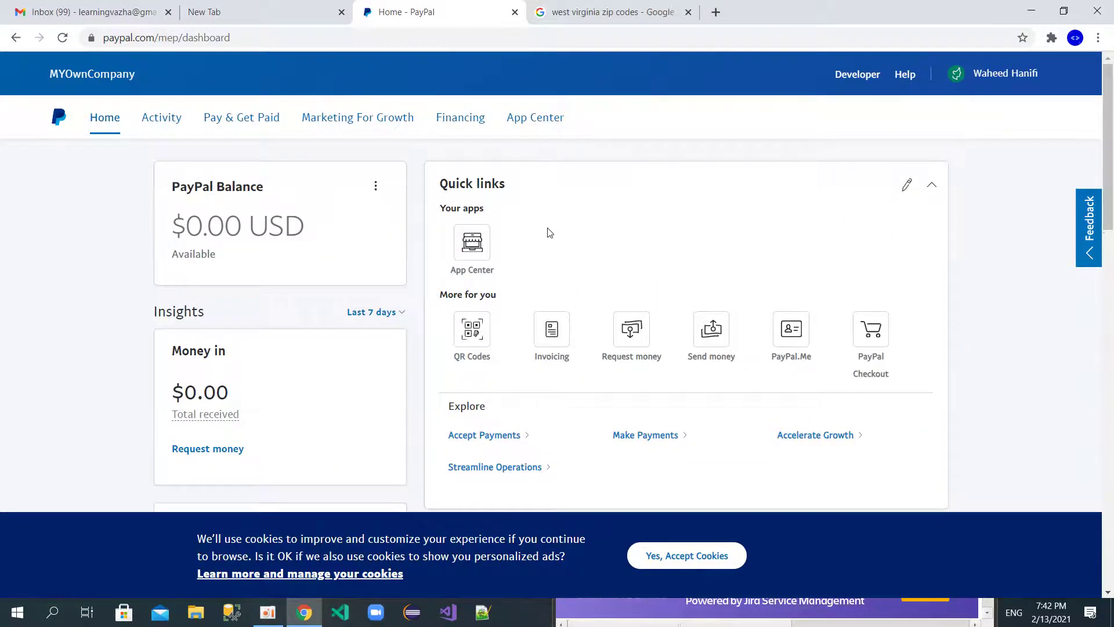
scroll(550, 233, down, 6)
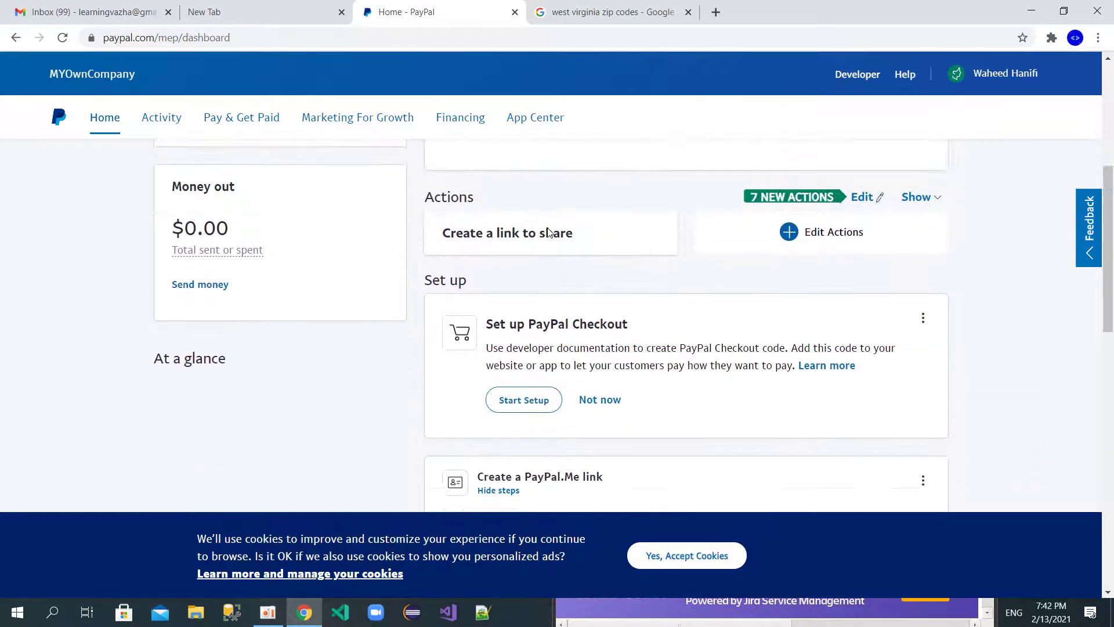
scroll(549, 233, up, 2)
scroll(550, 233, down, 4)
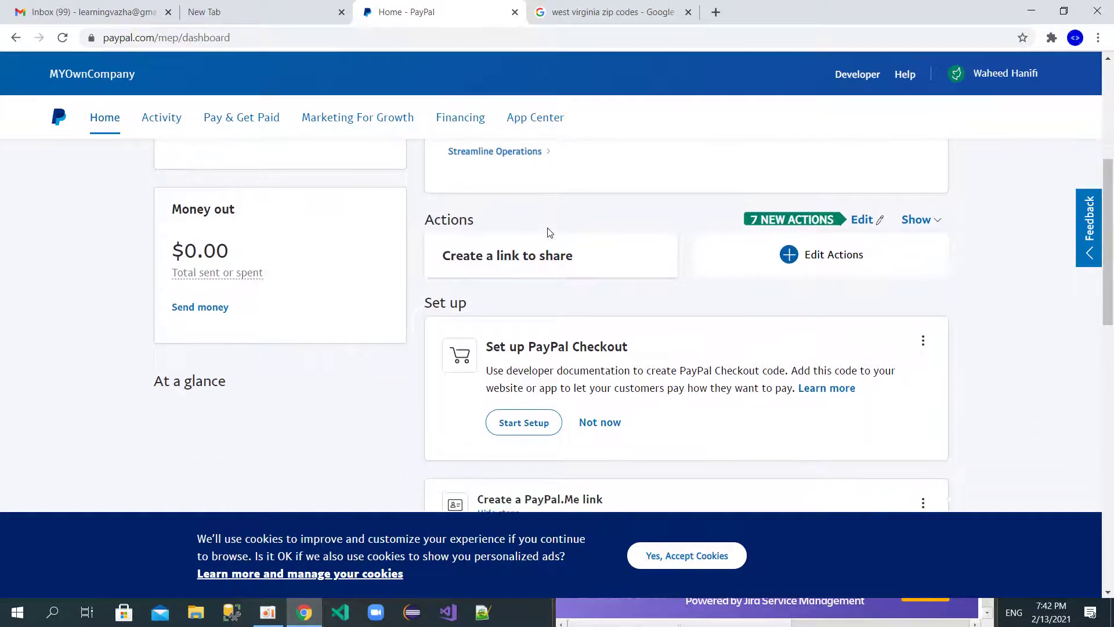
scroll(548, 232, down, 1)
scroll(495, 390, down, 2)
scroll(494, 390, down, 3)
scroll(493, 387, up, 5)
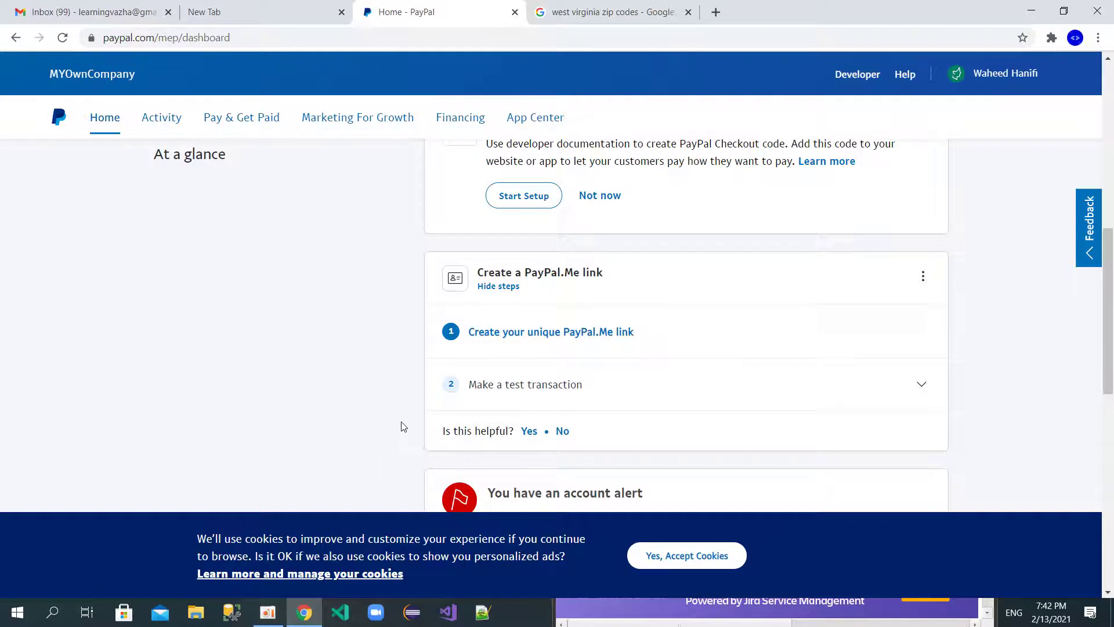
scroll(404, 427, down, 2)
scroll(404, 427, down, 3)
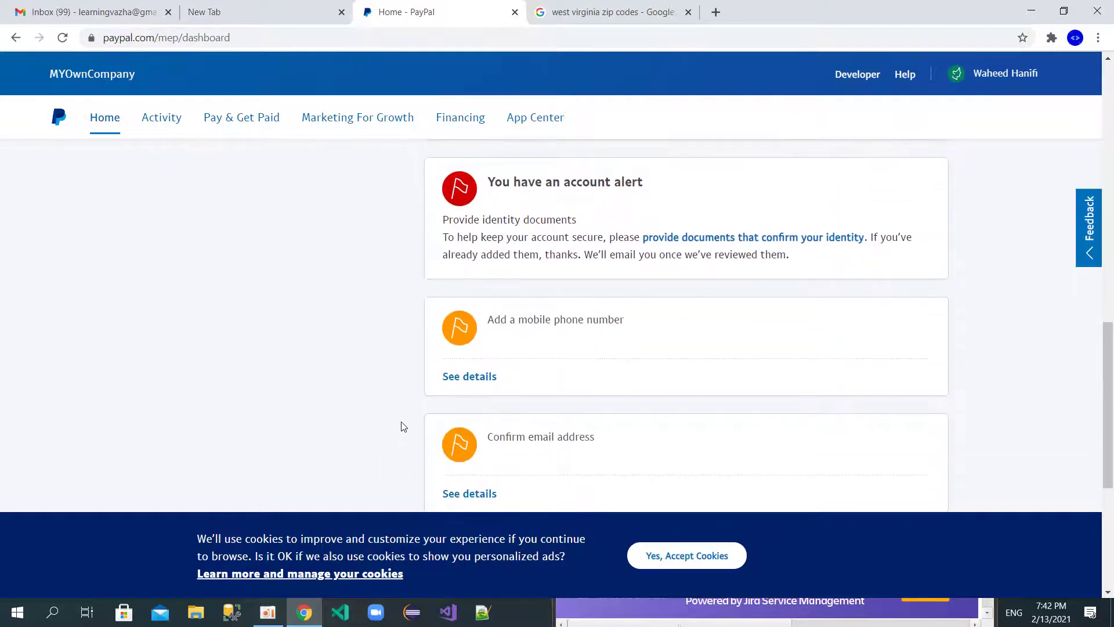
scroll(404, 426, down, 3)
scroll(404, 426, down, 2)
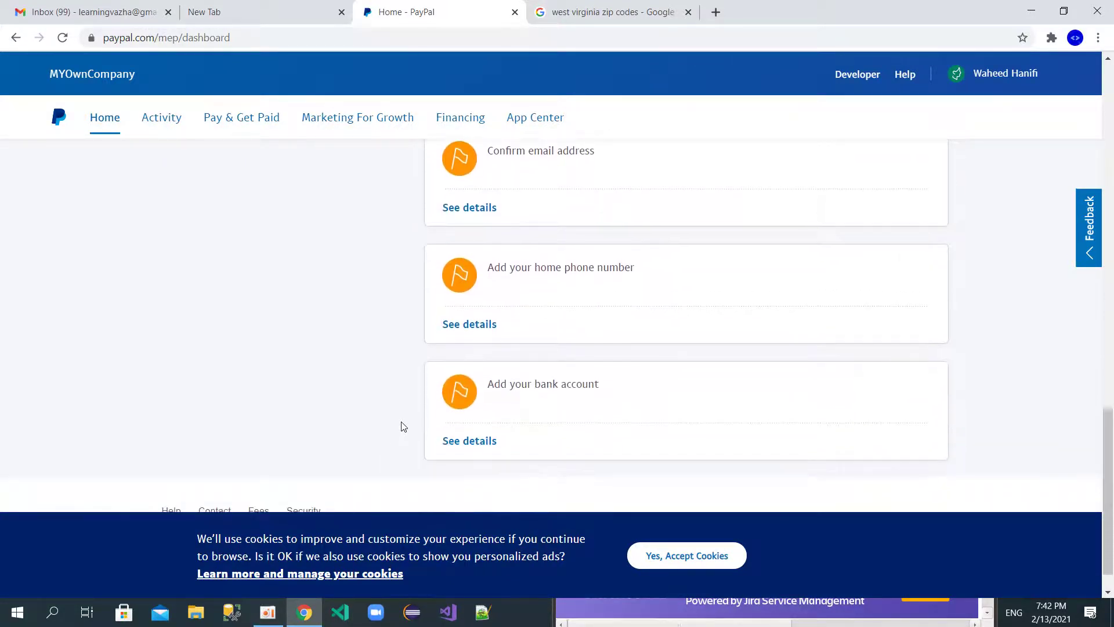
scroll(404, 426, up, 3)
scroll(403, 426, up, 4)
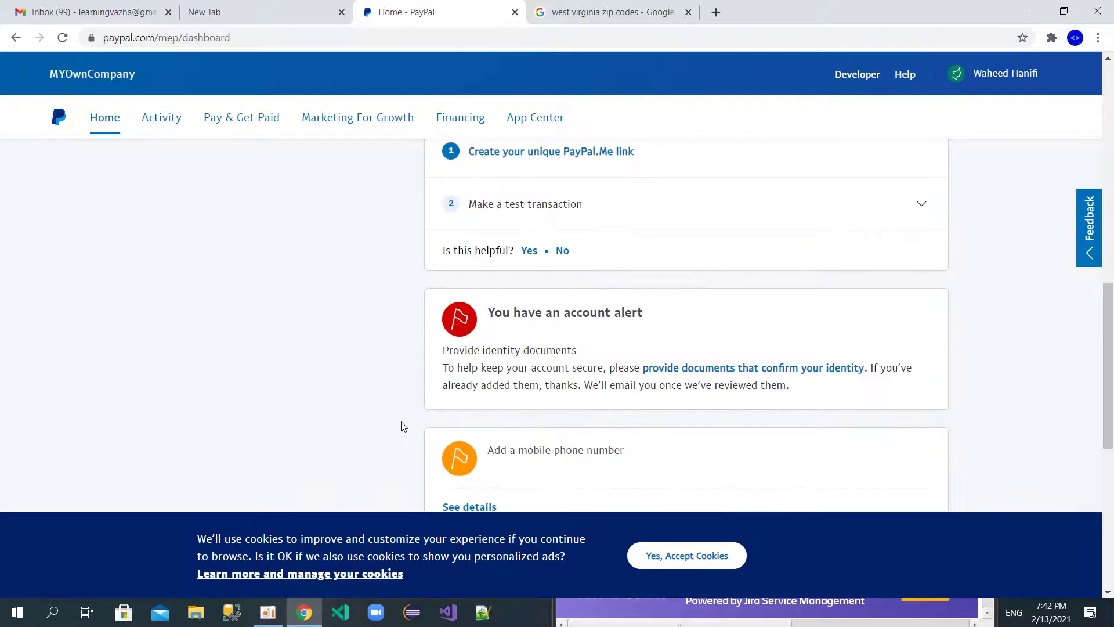
scroll(403, 427, up, 3)
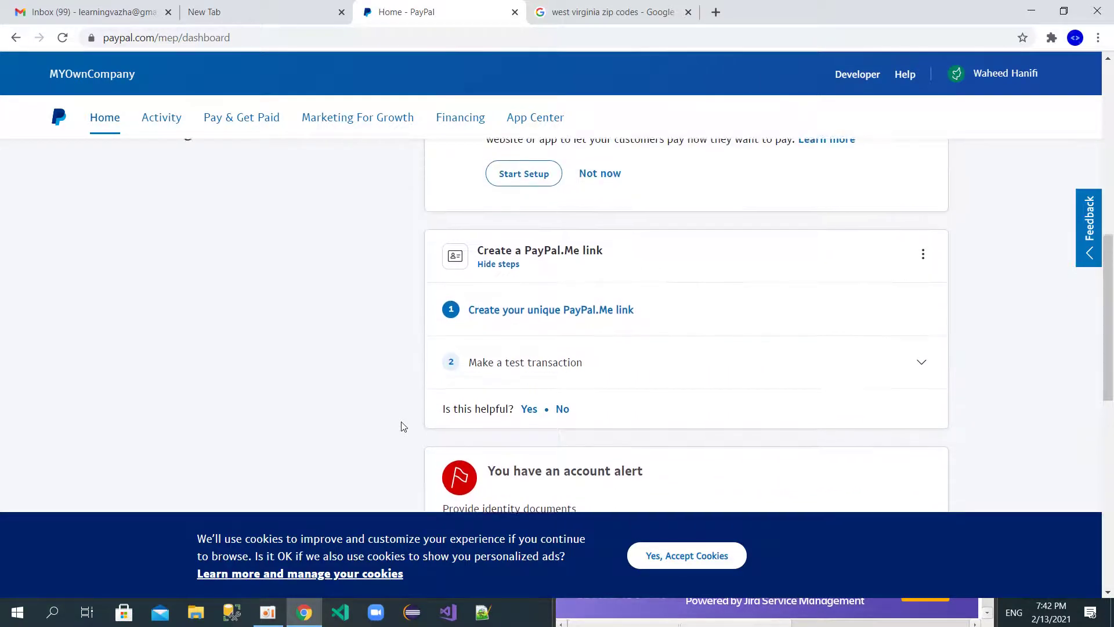
scroll(404, 427, up, 8)
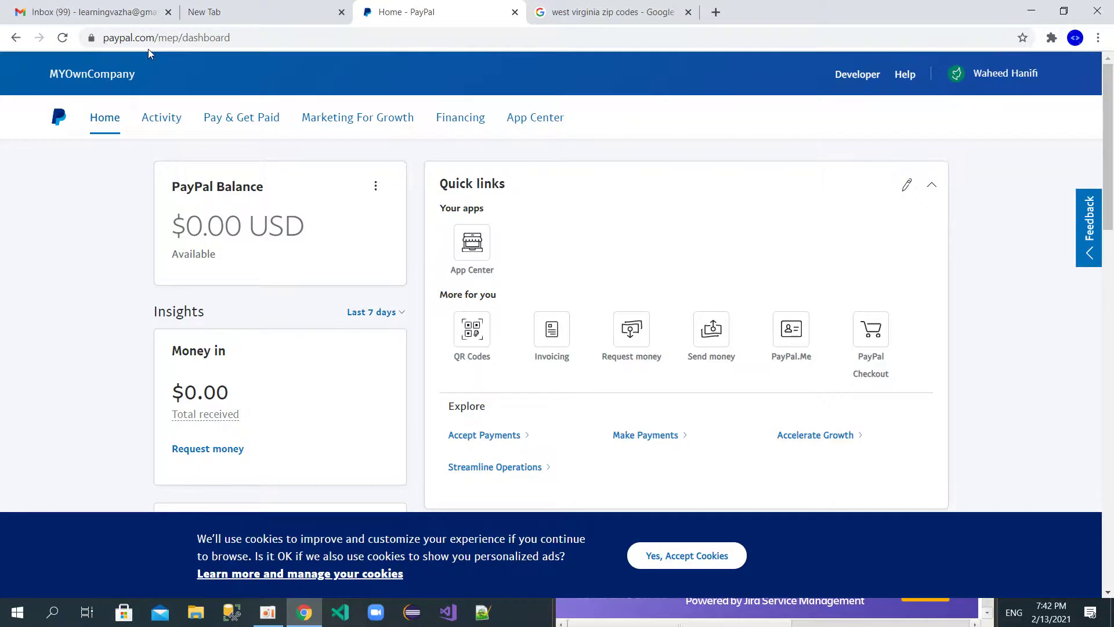
Step: Open PayPal's Confirm your email address message in Gmail and follow its Confirm Your Email link
click(83, 6)
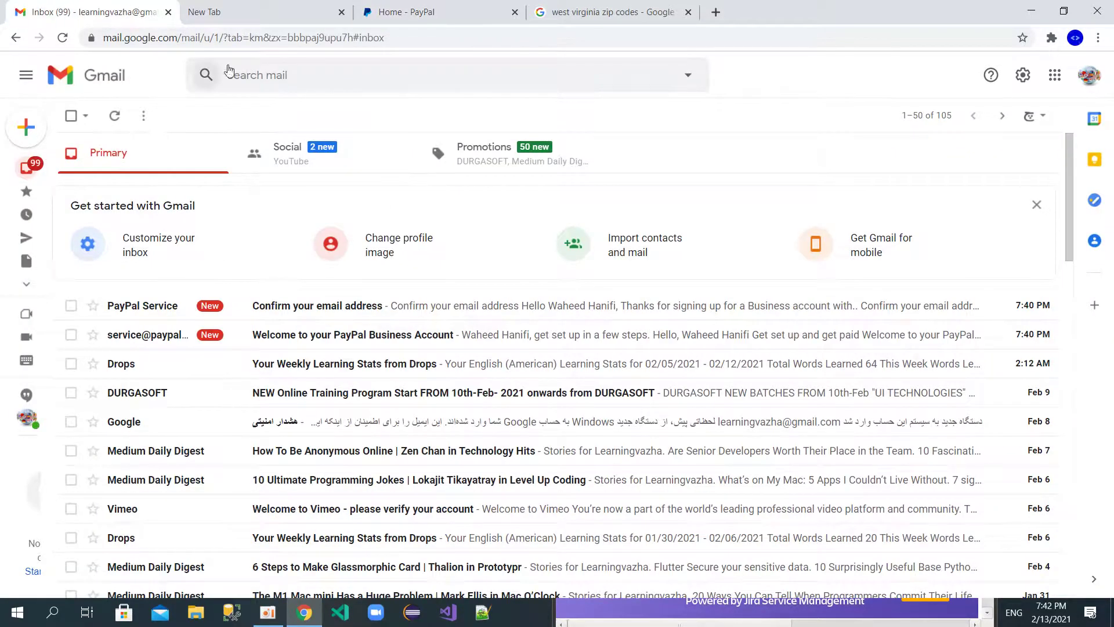
scroll(225, 332, down, 2)
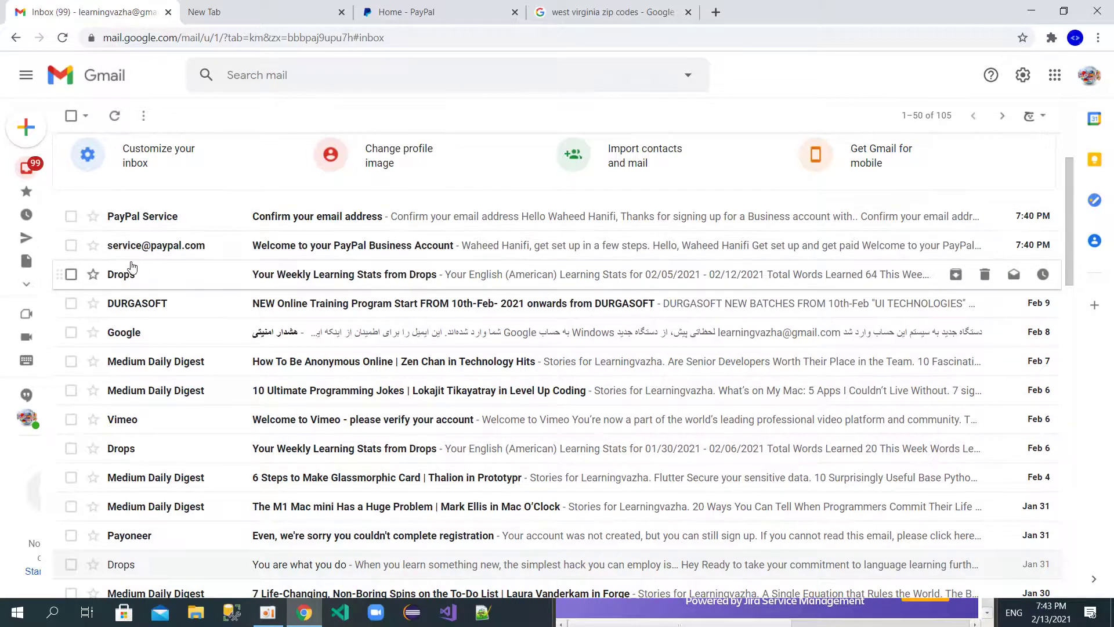
click(169, 219)
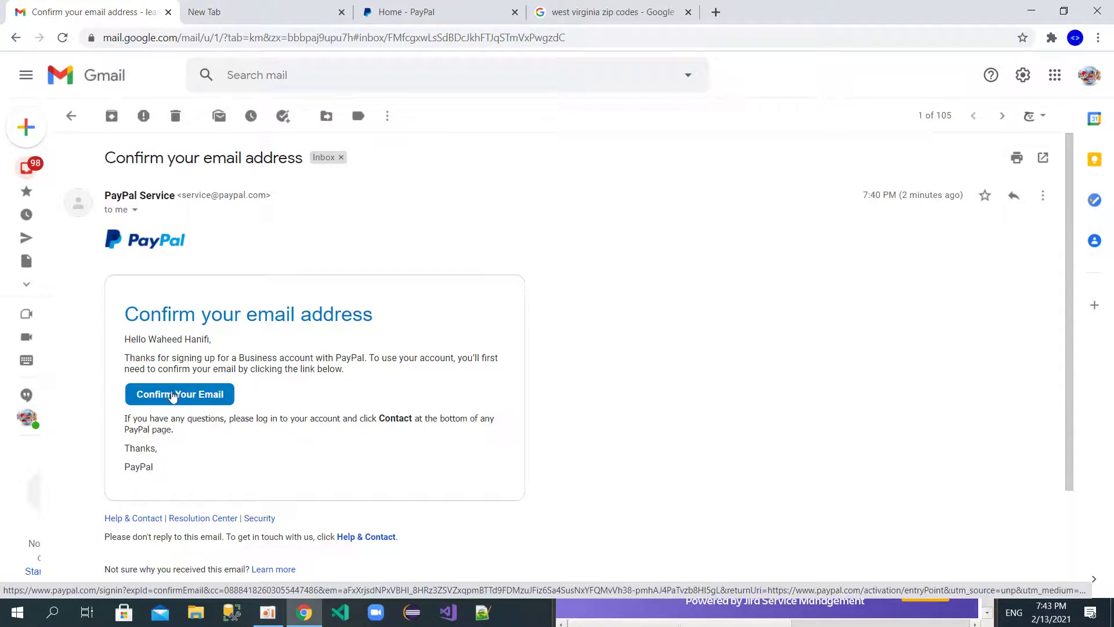
click(172, 396)
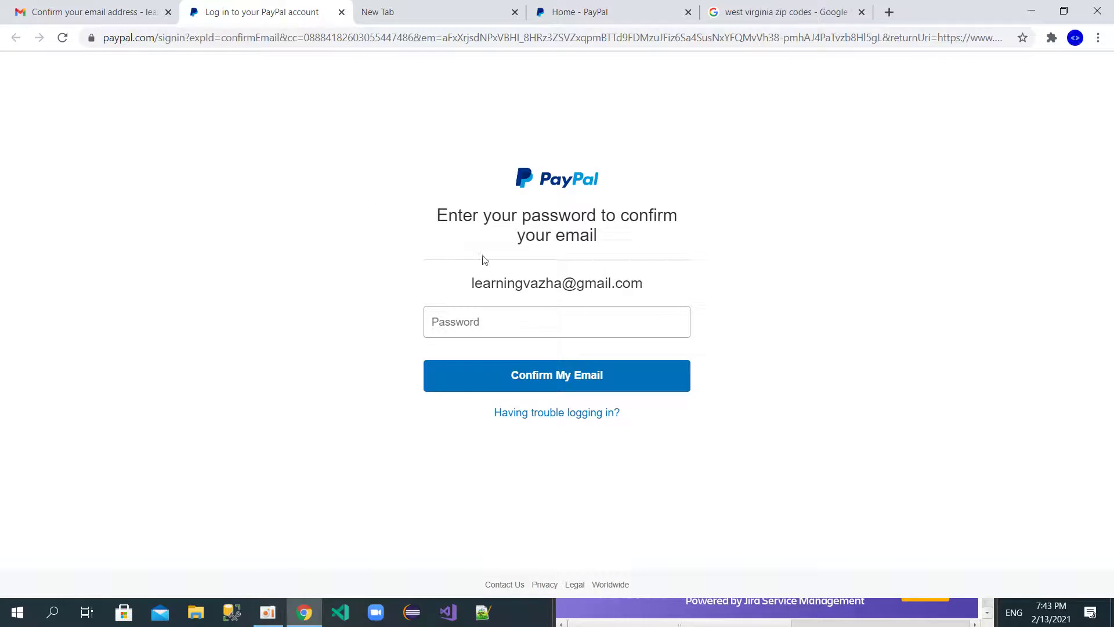
Step: Enter the account password to confirm the email address
click(458, 321)
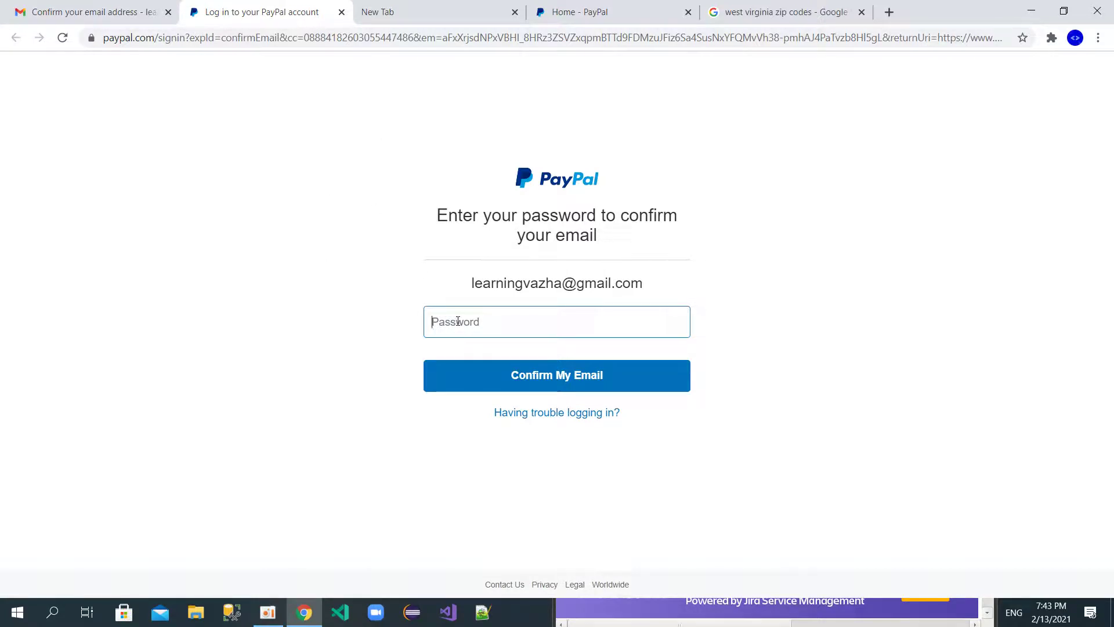
text(••••••••••)
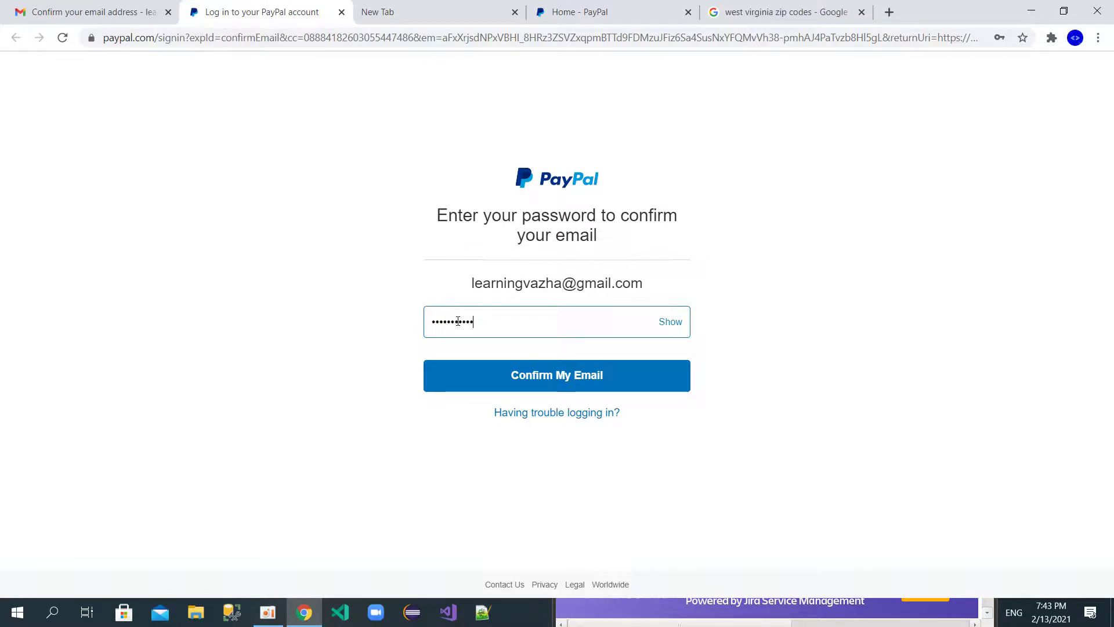
key(Return)
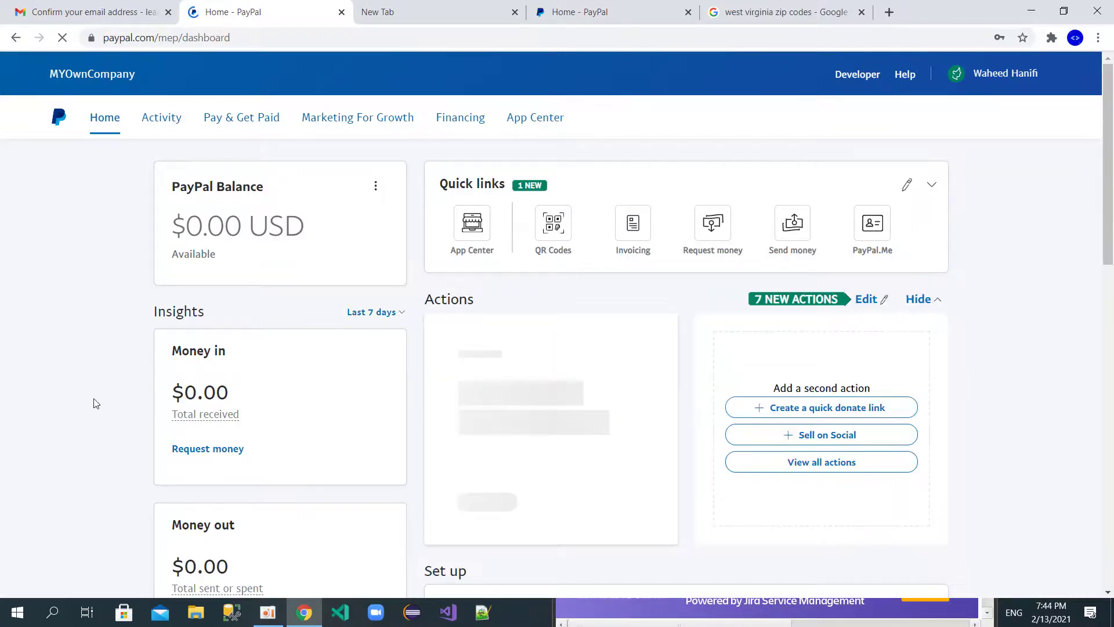
Step: Close both Home - PayPal tabs and the empty tab, then open a fresh blank tab
scroll(96, 403, down, 5)
scroll(95, 403, down, 3)
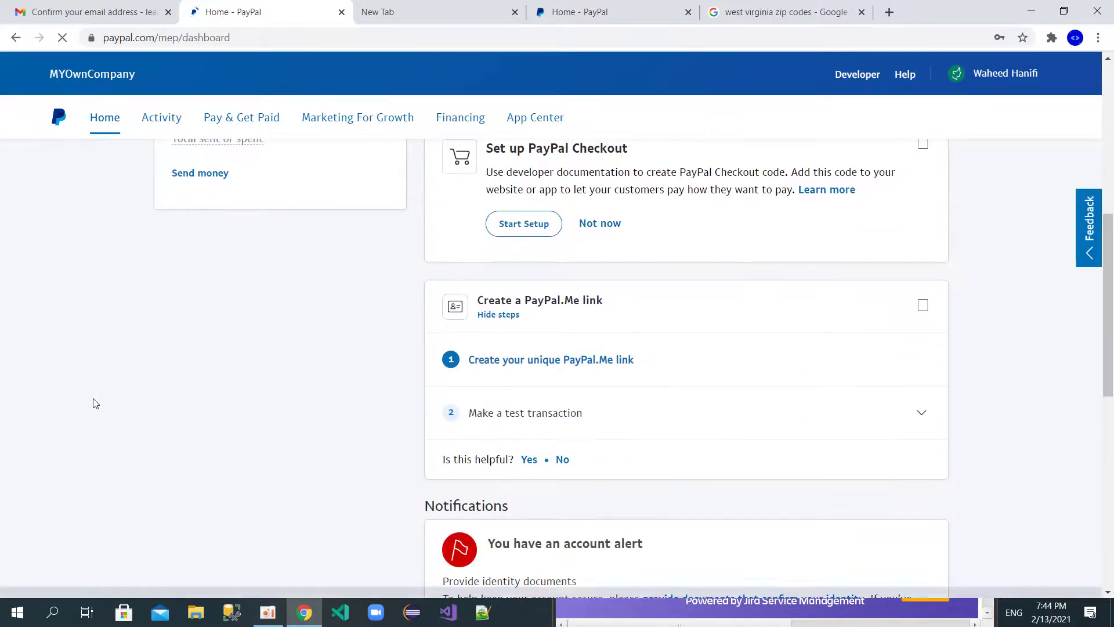
scroll(96, 404, down, 2)
scroll(96, 403, up, 8)
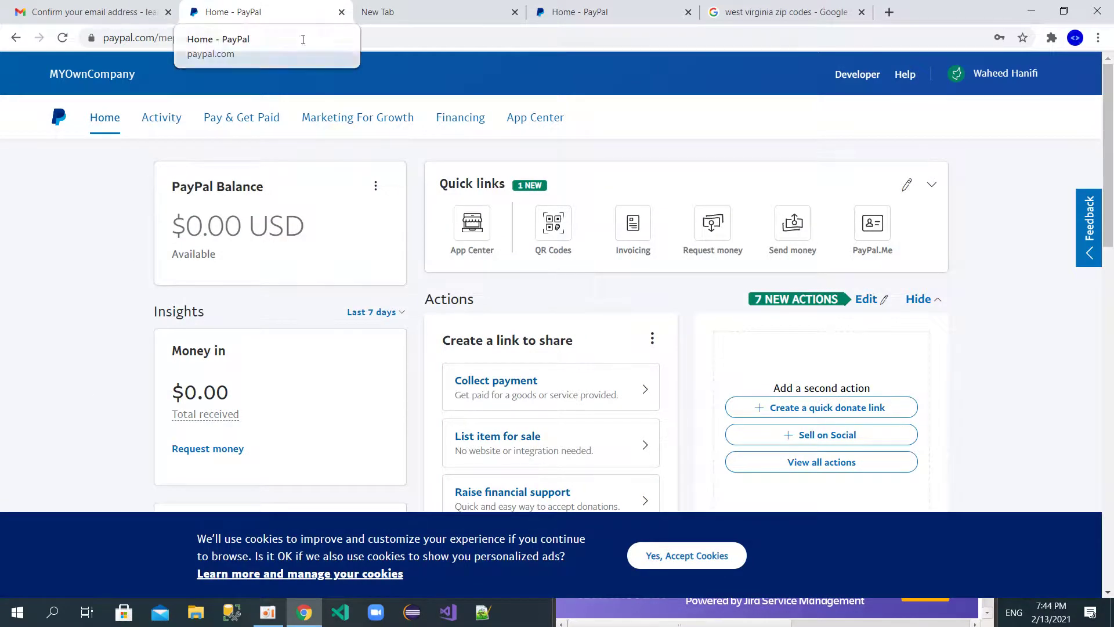
click(342, 14)
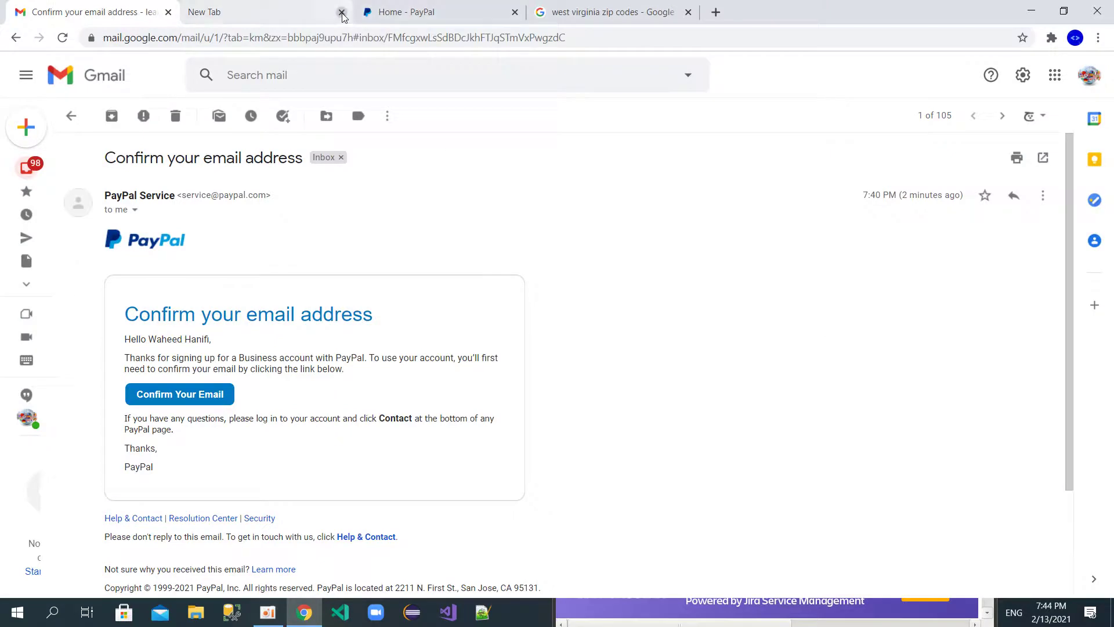
click(341, 12)
click(341, 13)
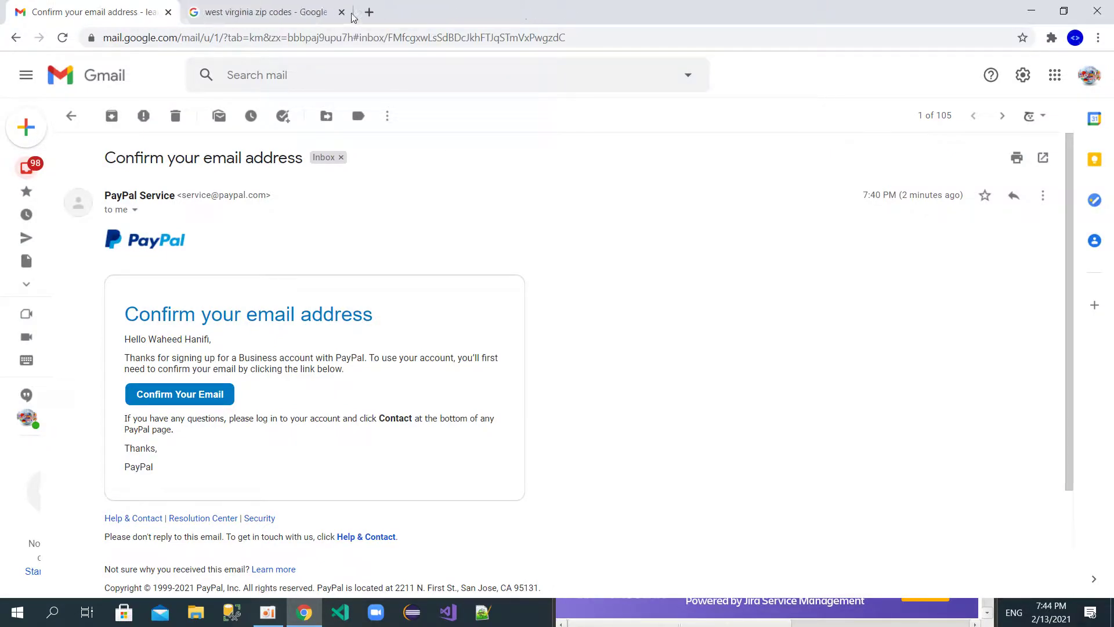
click(369, 12)
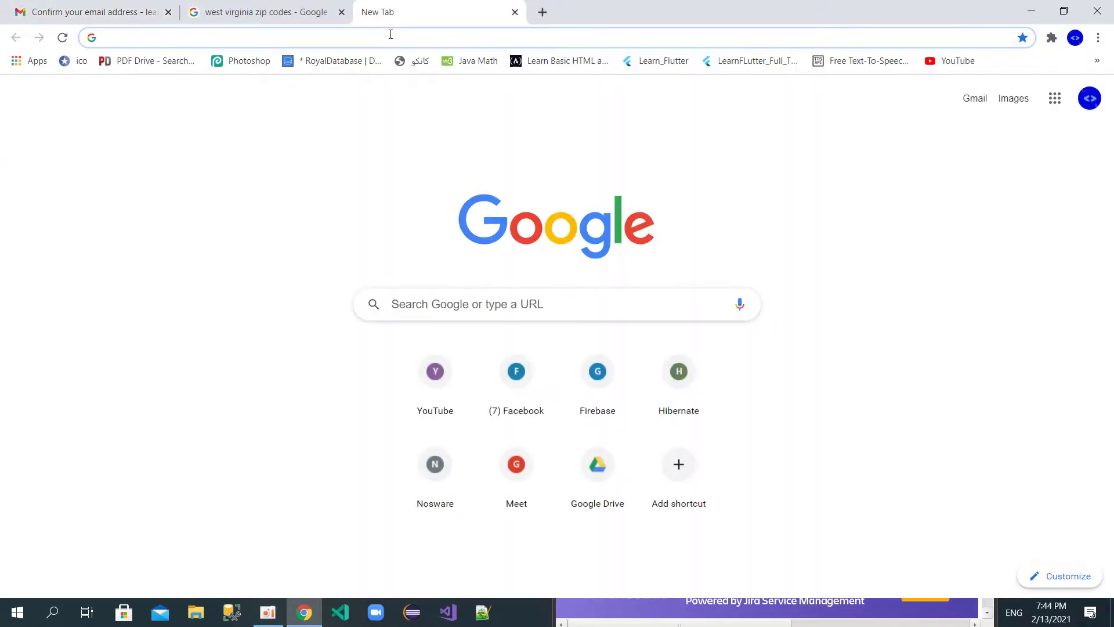
Step: Search Google for paypal, open the PayPal site, and choose Log out from the account menu
click(391, 34)
text(PA)
key(Return)
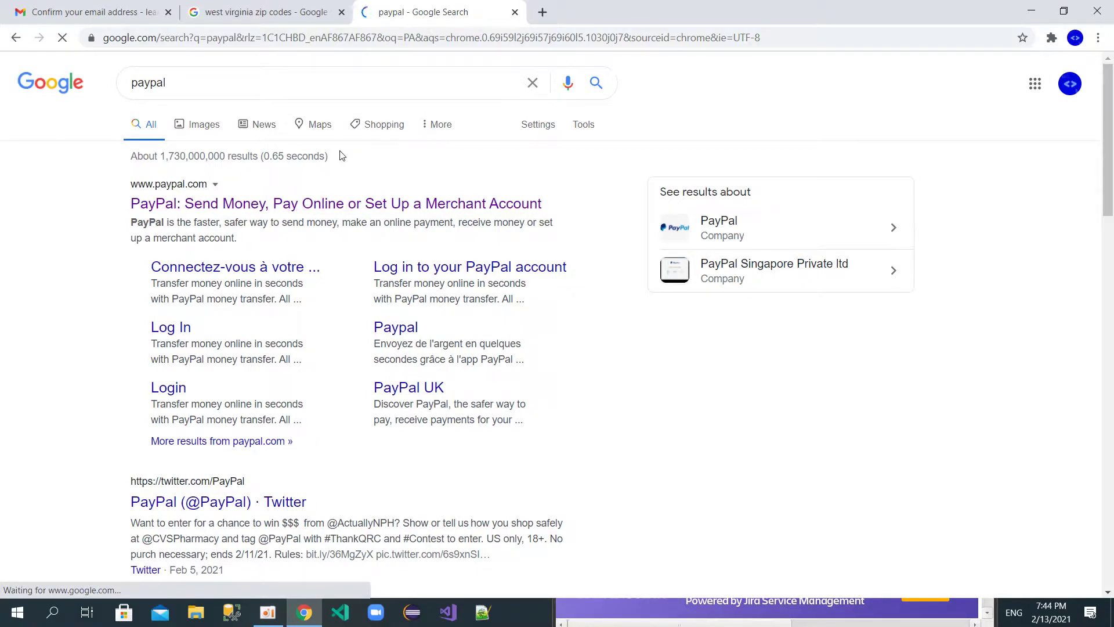
click(271, 208)
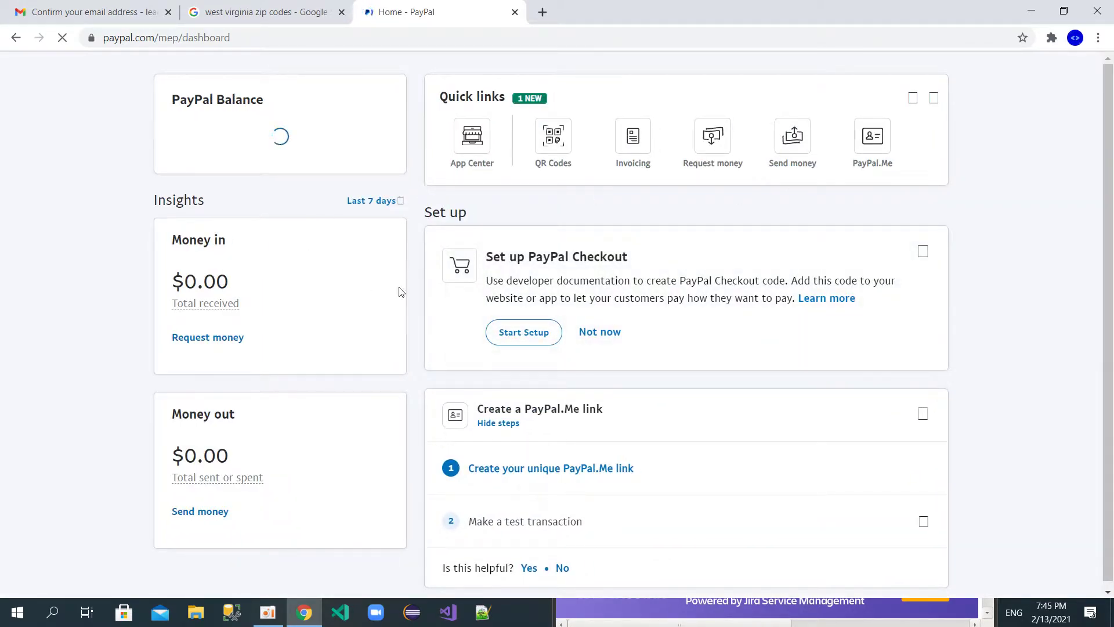
scroll(96, 348, down, 10)
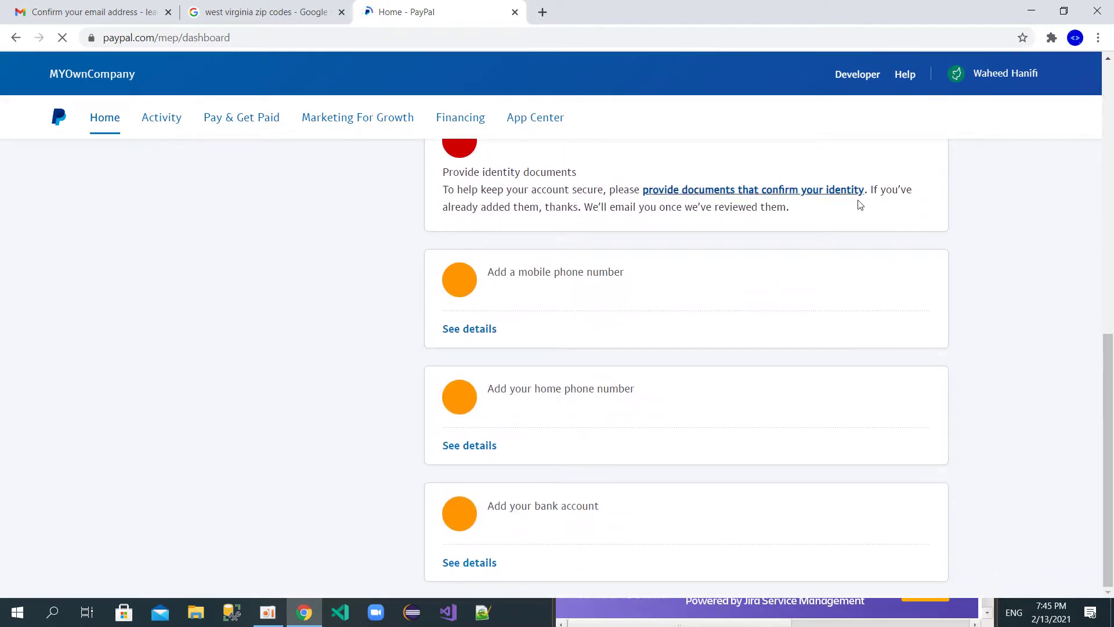
click(1000, 72)
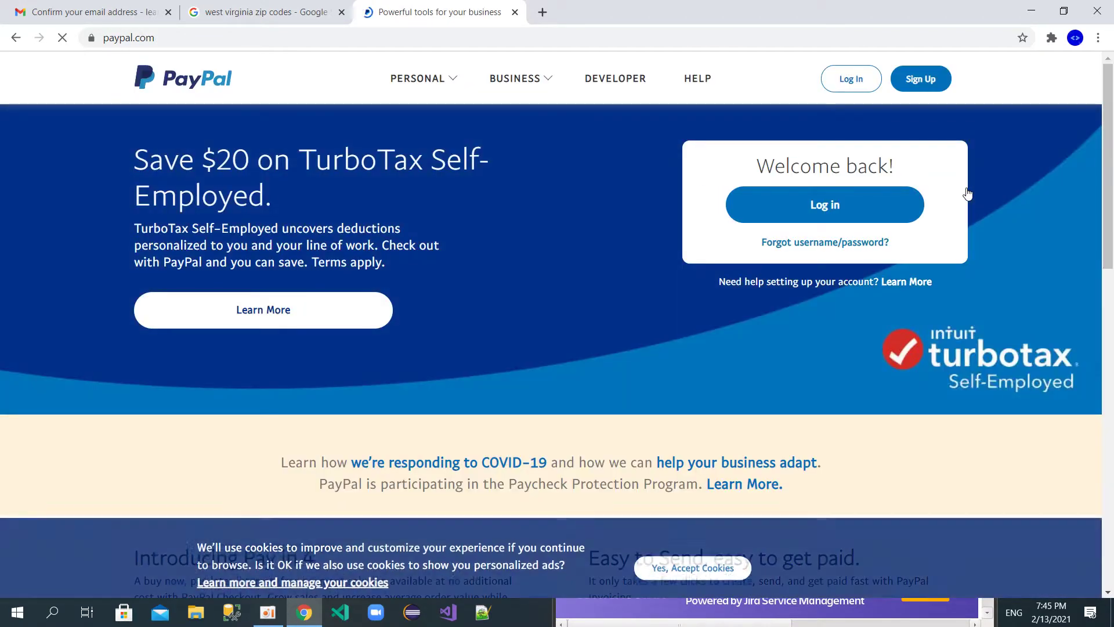
Step: Sign in with the remembered email and the account password, then browse the MYOwnCompany dashboard
click(850, 80)
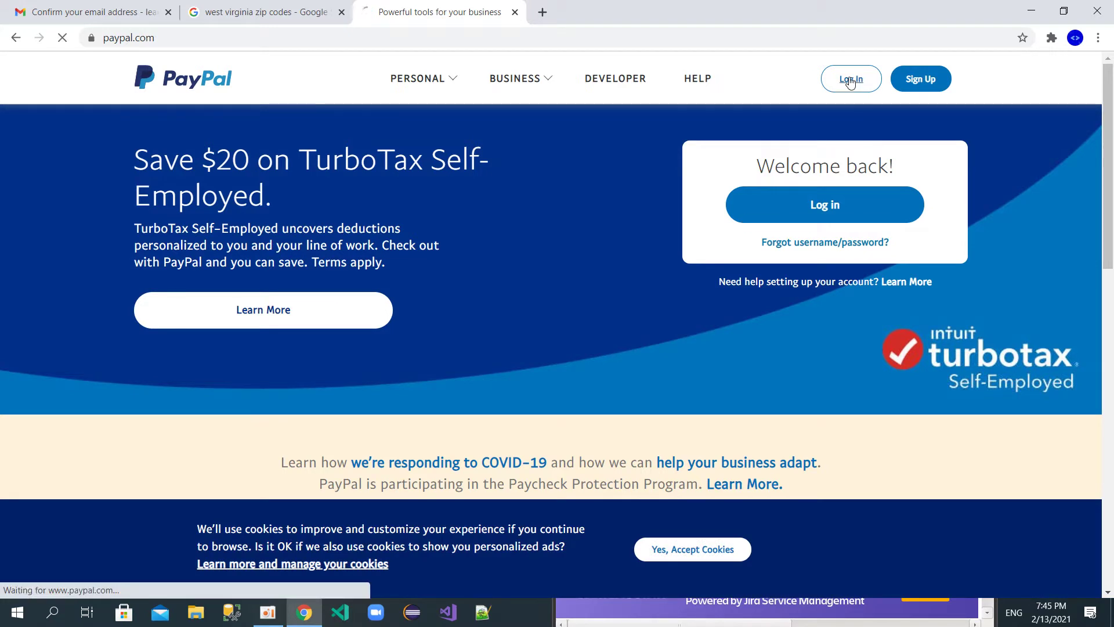
click(567, 222)
click(429, 269)
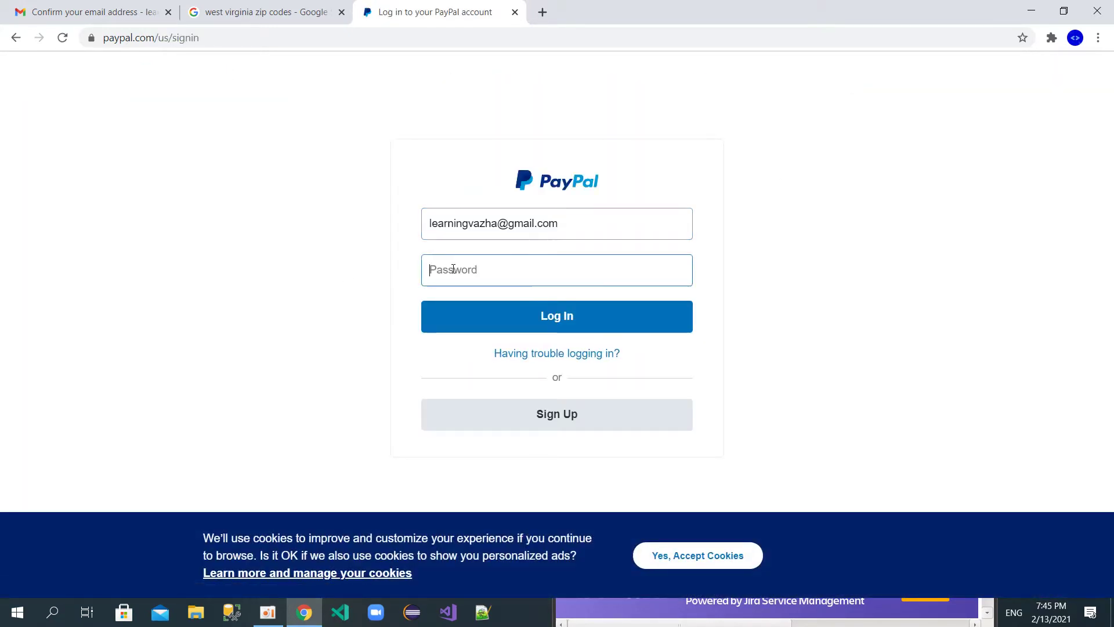
text(•••••••)
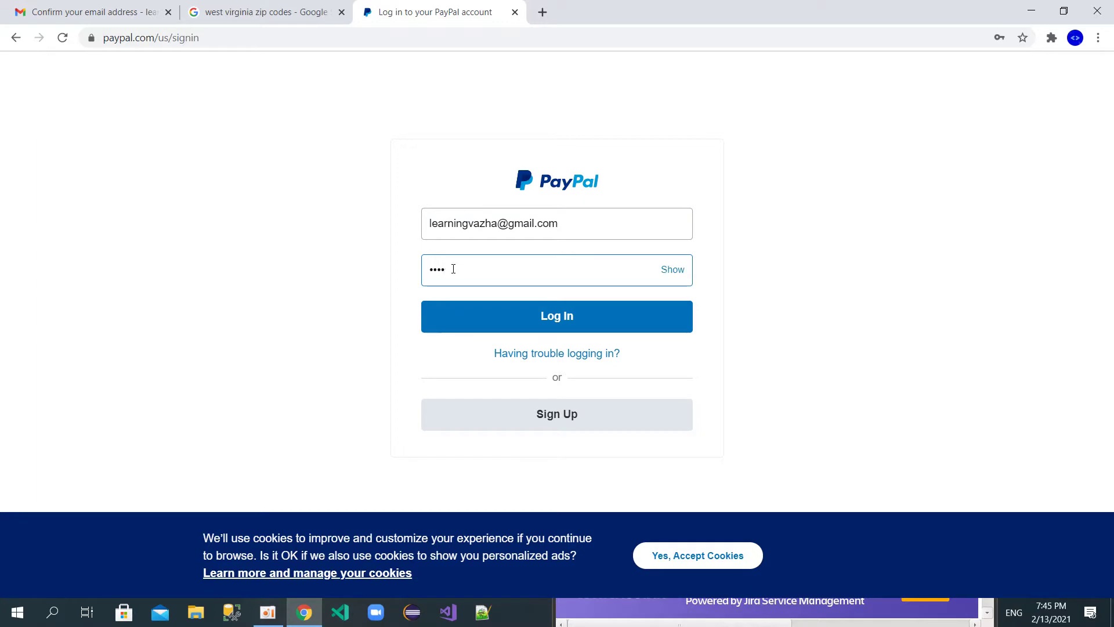
text(•••)
key(Return)
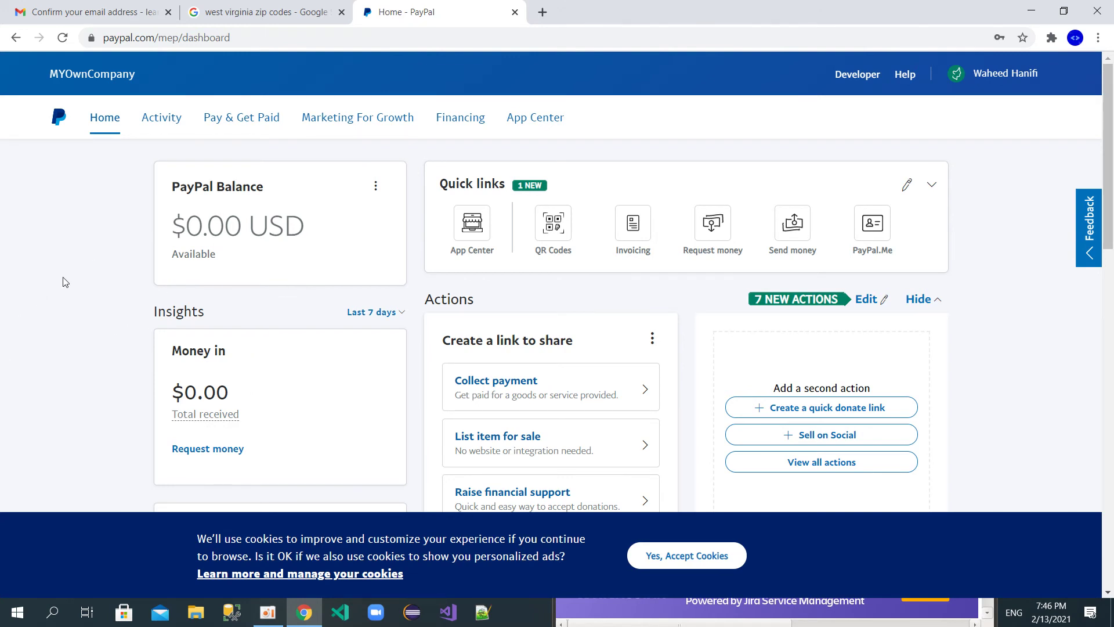
scroll(67, 281, down, 3)
mouse_move(249, 425)
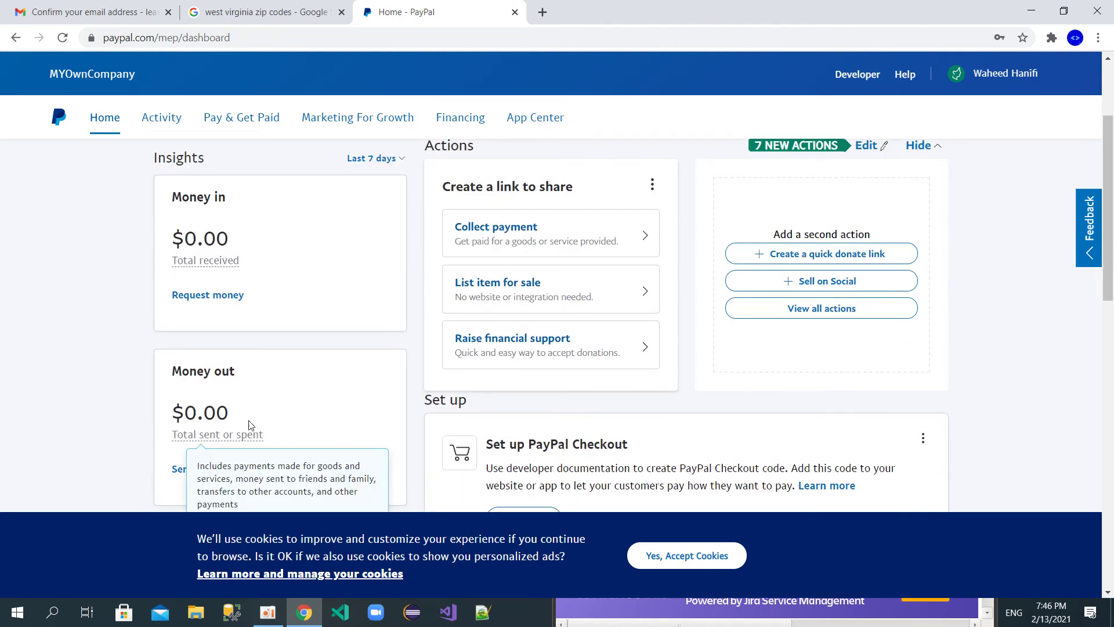
click(268, 613)
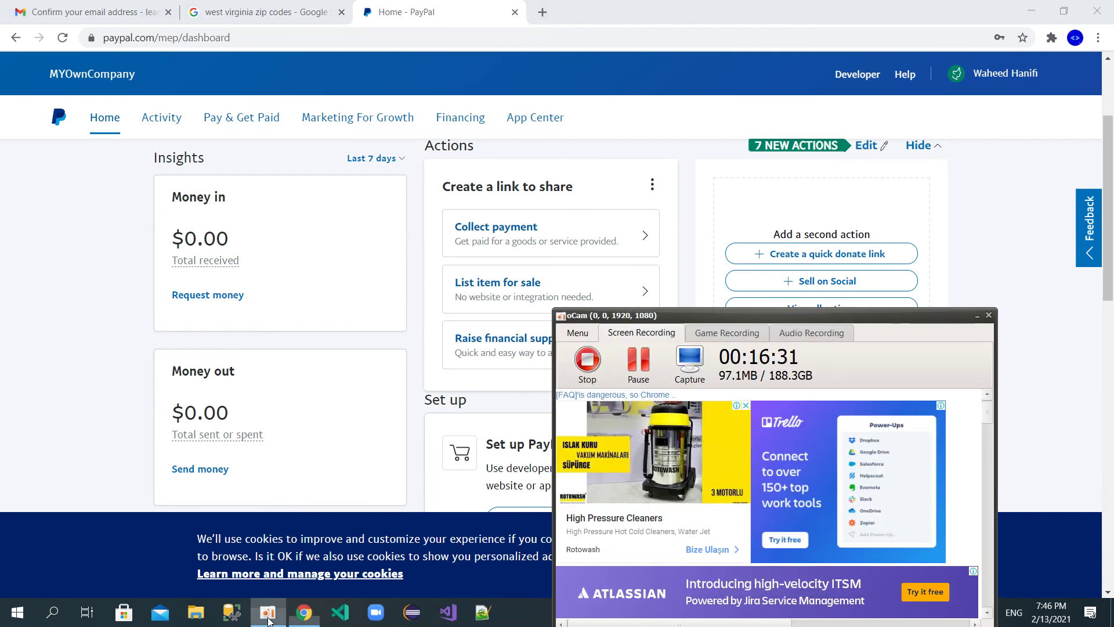